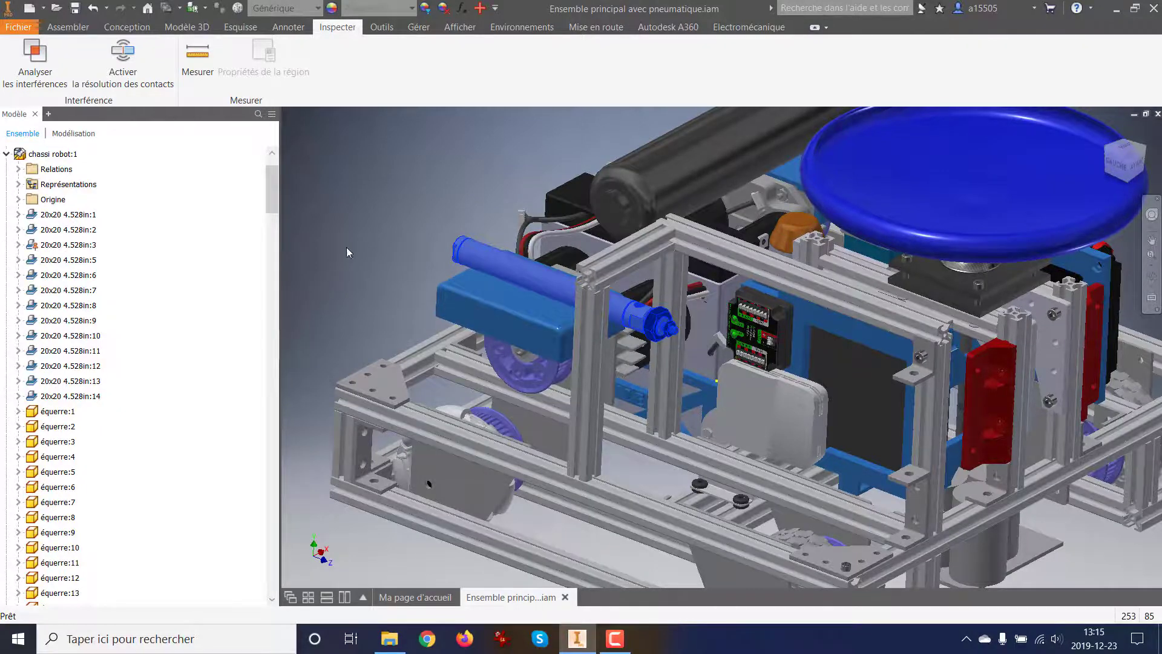
# Orbit the pneumatic robot assembly and select the cylinder rod and fitting.
pyautogui.keyDown('shift'); pyautogui.moveTo(351, 237); pyautogui.dragTo(539, 297, button='middle'); pyautogui.keyUp('shift')
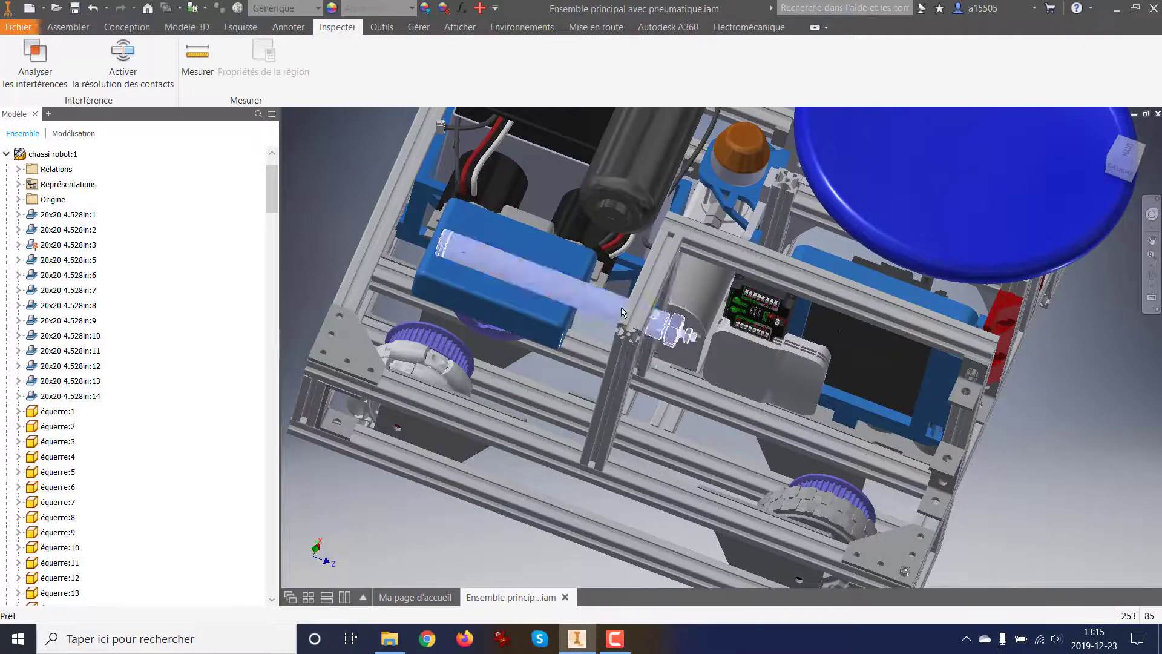
pyautogui.keyDown('shift'); pyautogui.moveTo(661, 345); pyautogui.dragTo(488, 350, button='middle'); pyautogui.keyUp('shift')
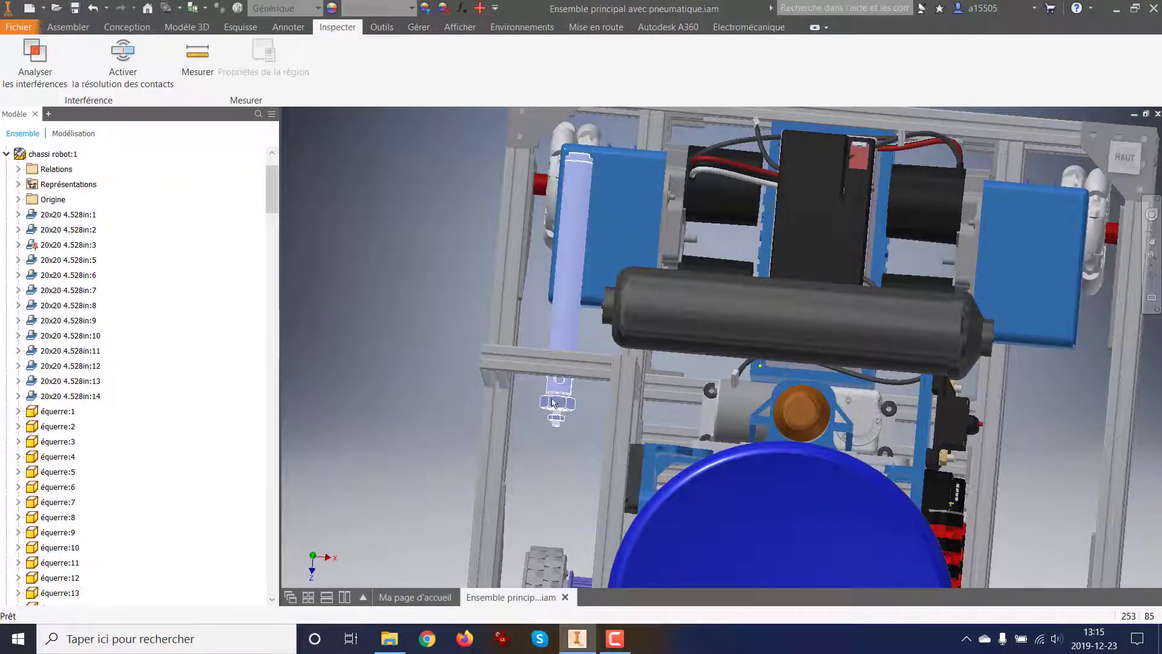
pyautogui.keyDown('shift'); pyautogui.moveTo(558, 407); pyautogui.dragTo(633, 349, button='middle'); pyautogui.keyUp('shift')
pyautogui.scroll(4, 633, 350)
pyautogui.scroll(-5, 634, 340)
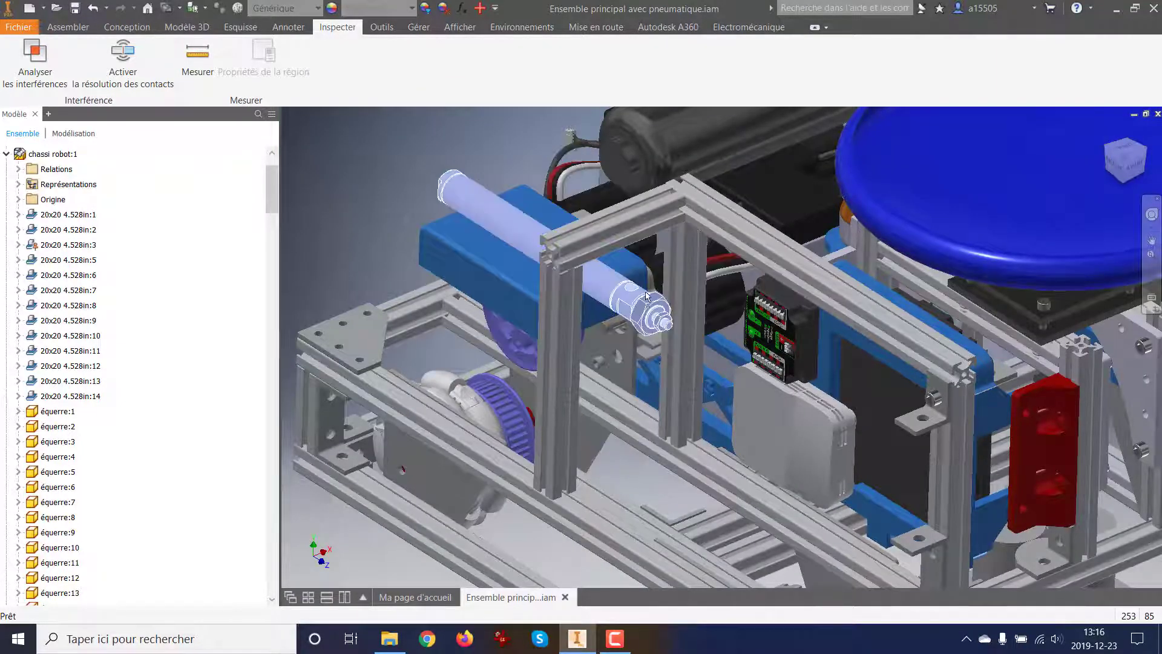
pyautogui.keyDown('shift'); pyautogui.moveTo(658, 267); pyautogui.dragTo(658, 356, button='middle'); pyautogui.keyUp('shift')
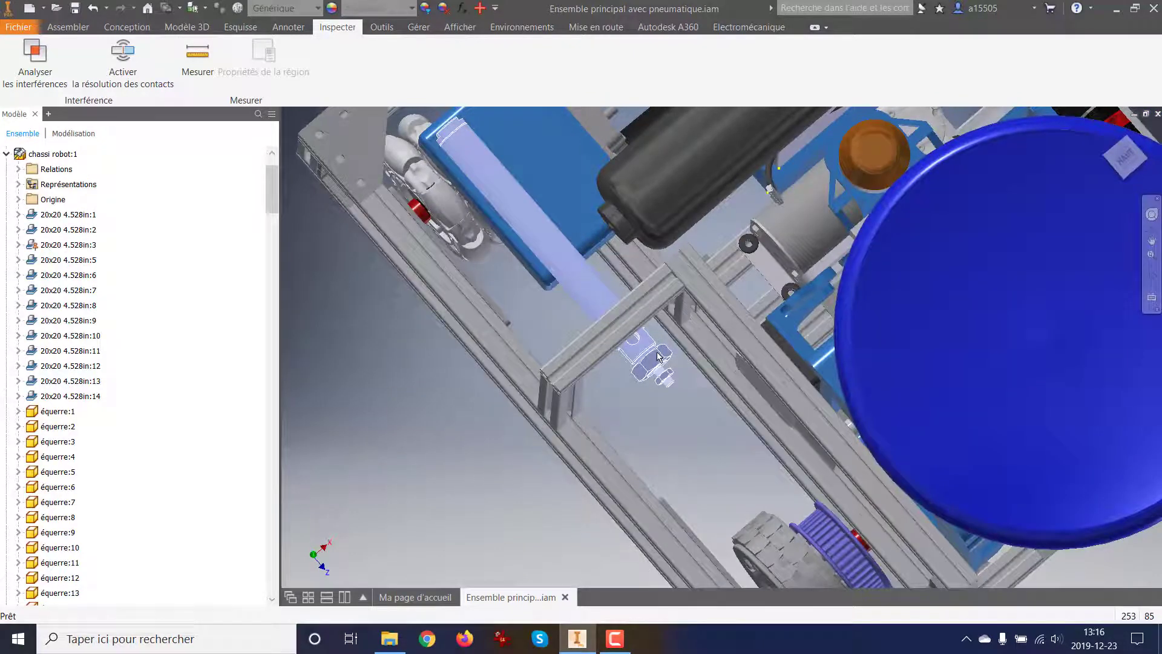
pyautogui.click(658, 358)
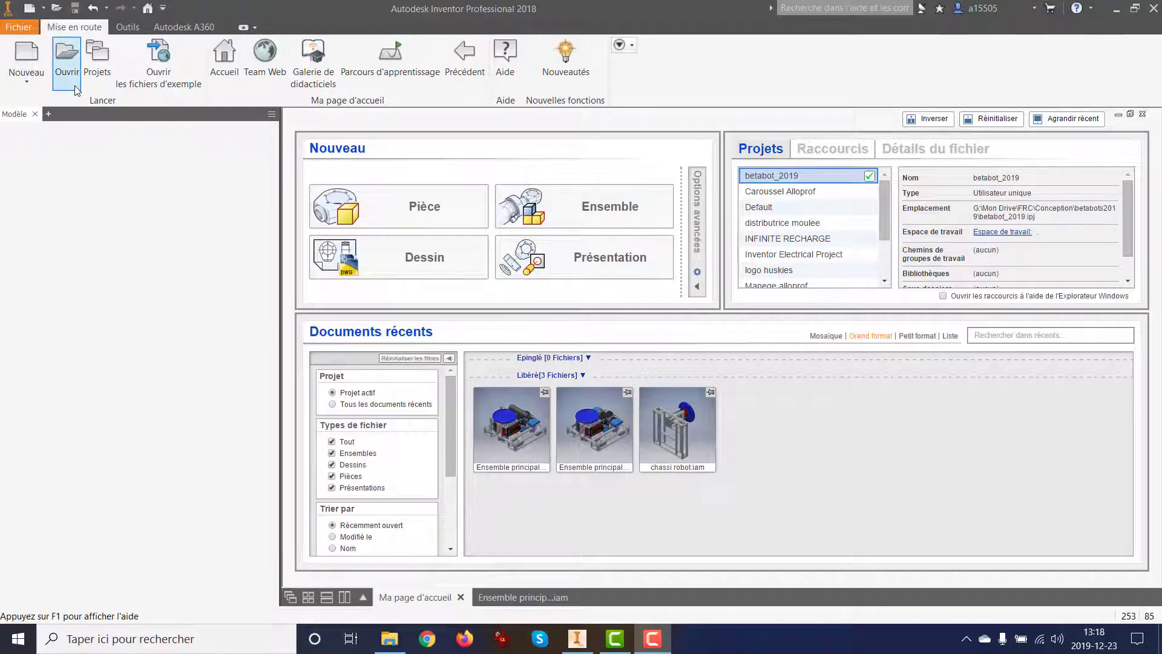
# Create a new sheet-metal part from the Tôle.ipt template and start a 2D sketch.
pyautogui.click(27, 86)
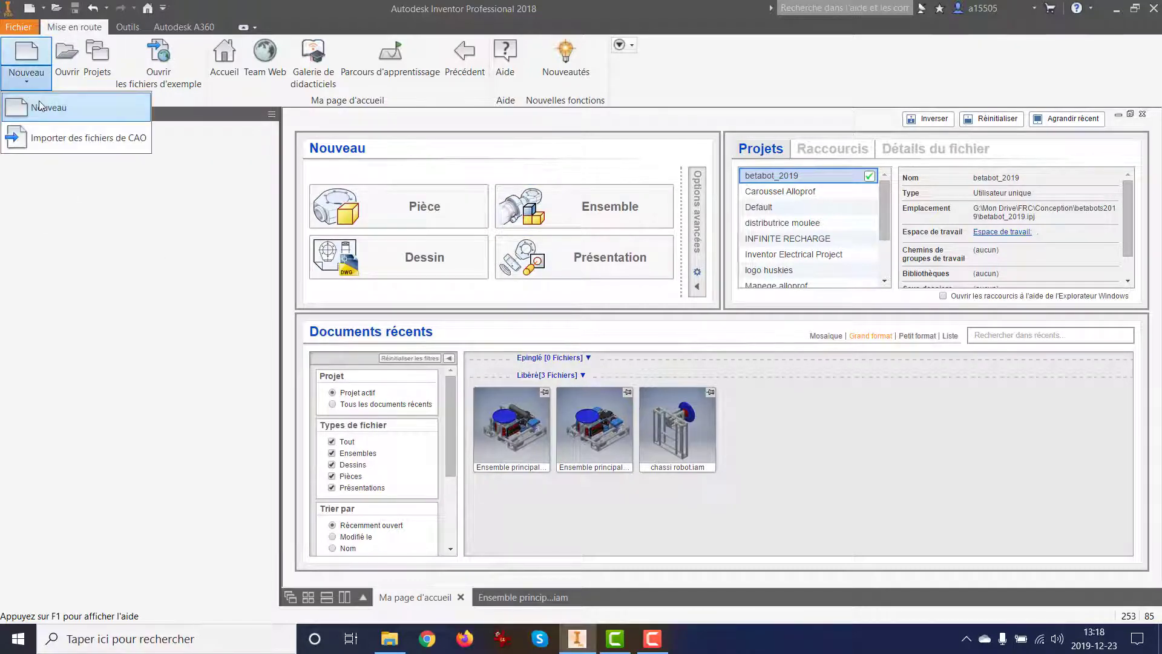
pyautogui.click(47, 107)
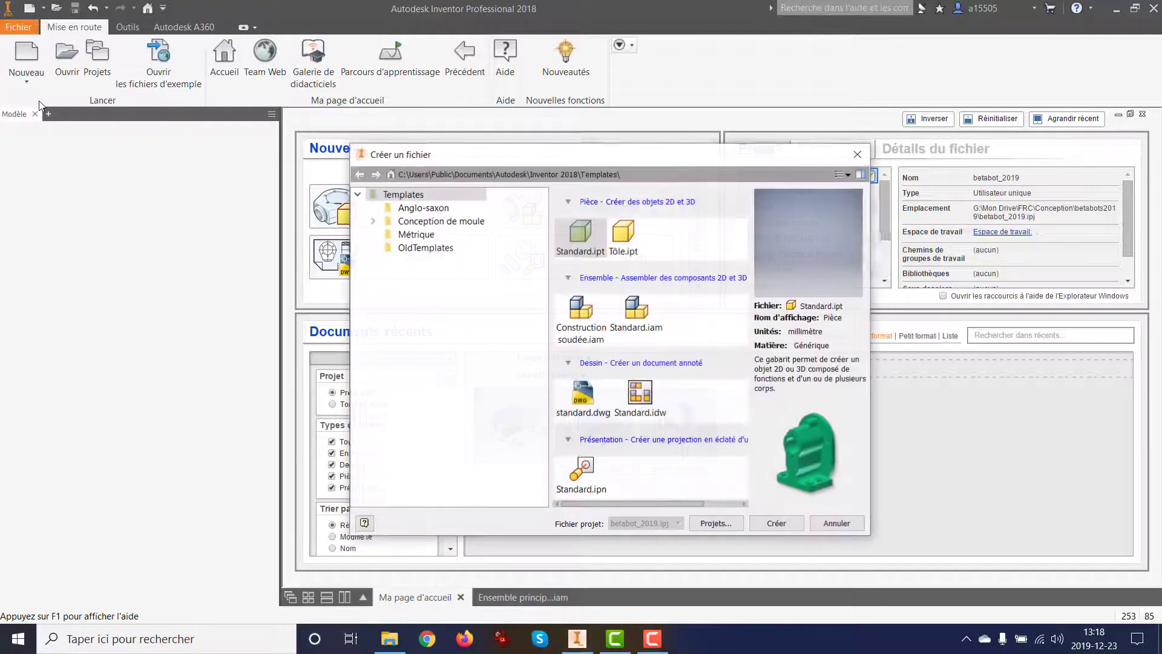
pyautogui.click(631, 239)
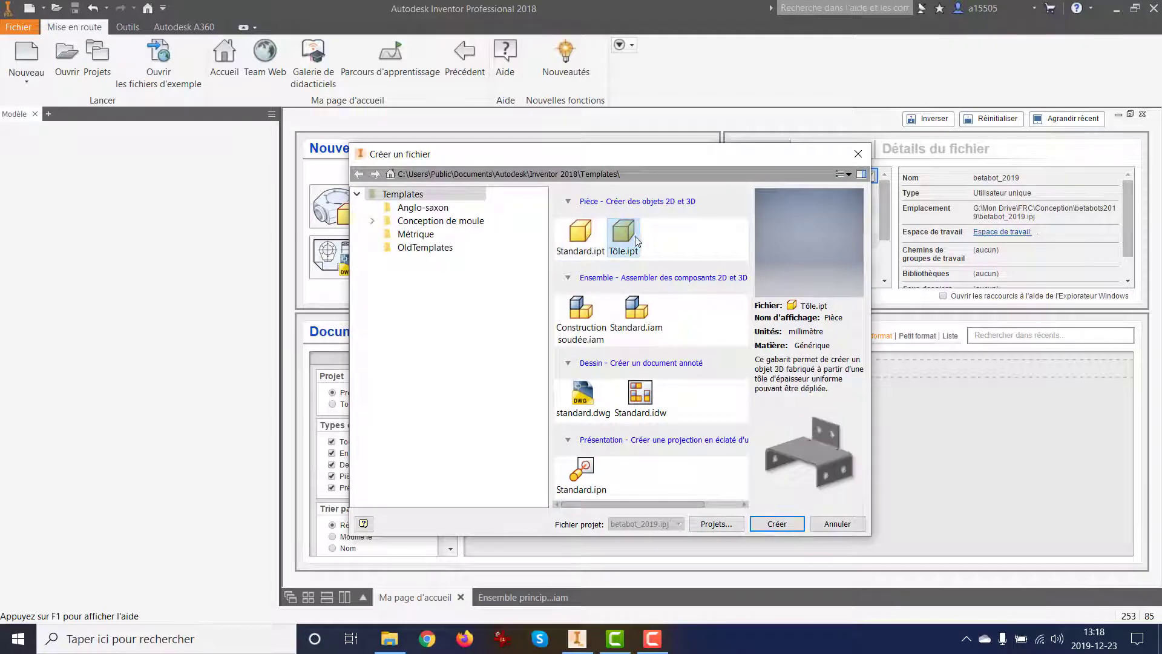
pyautogui.click(778, 524)
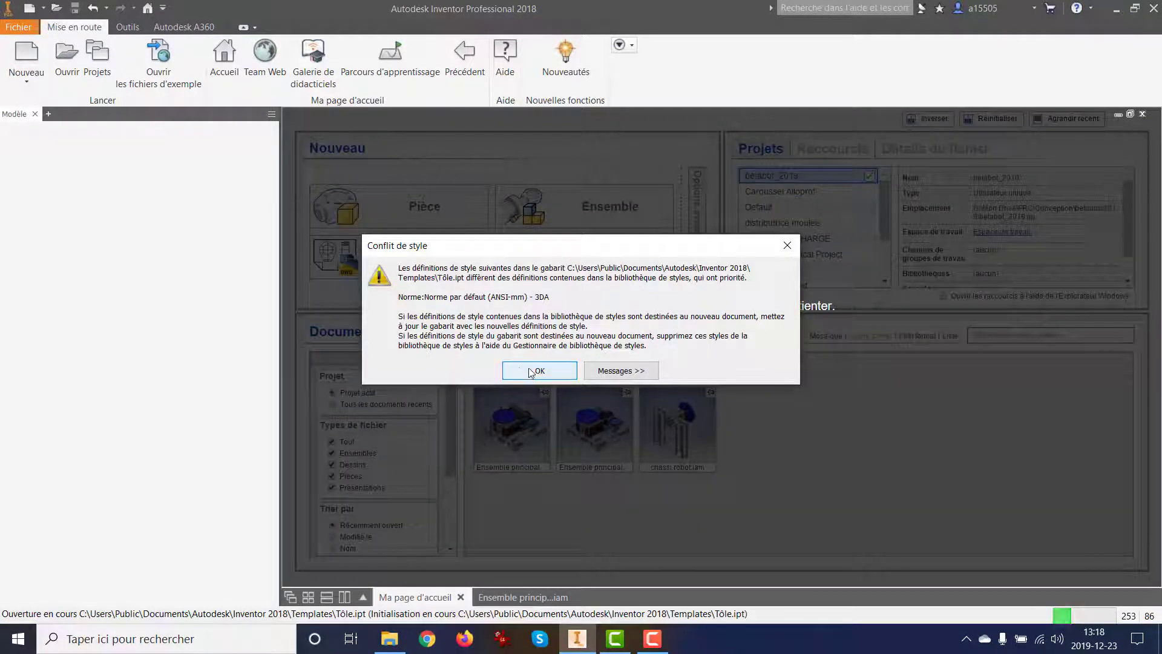
pyautogui.click(539, 370)
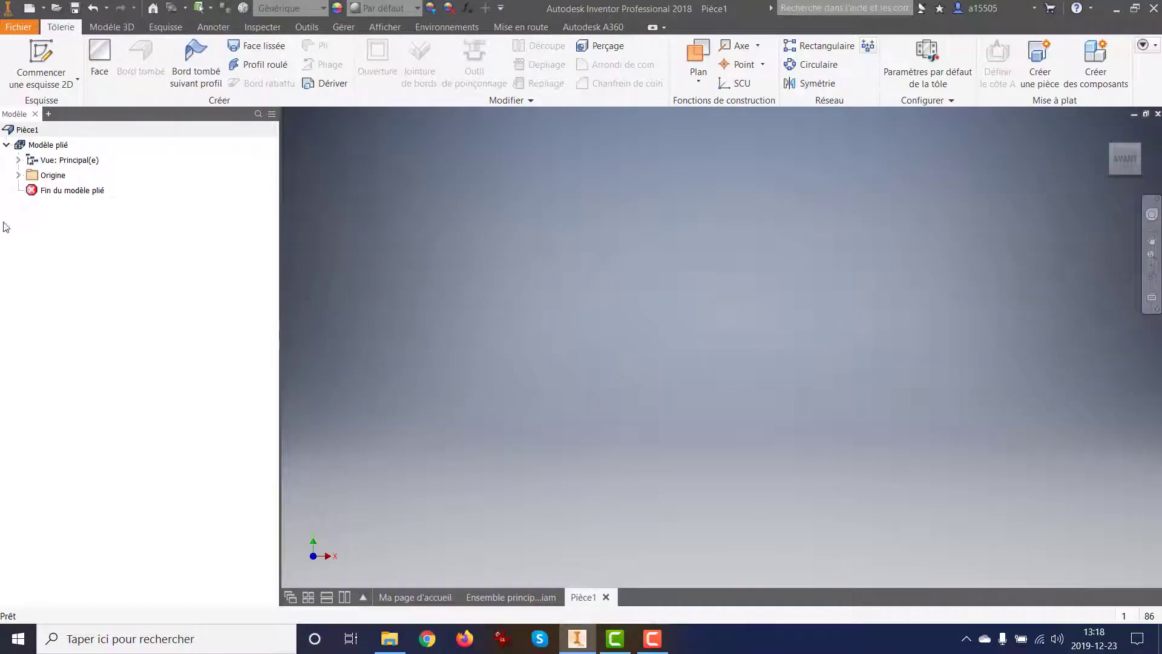
pyautogui.click(39, 63)
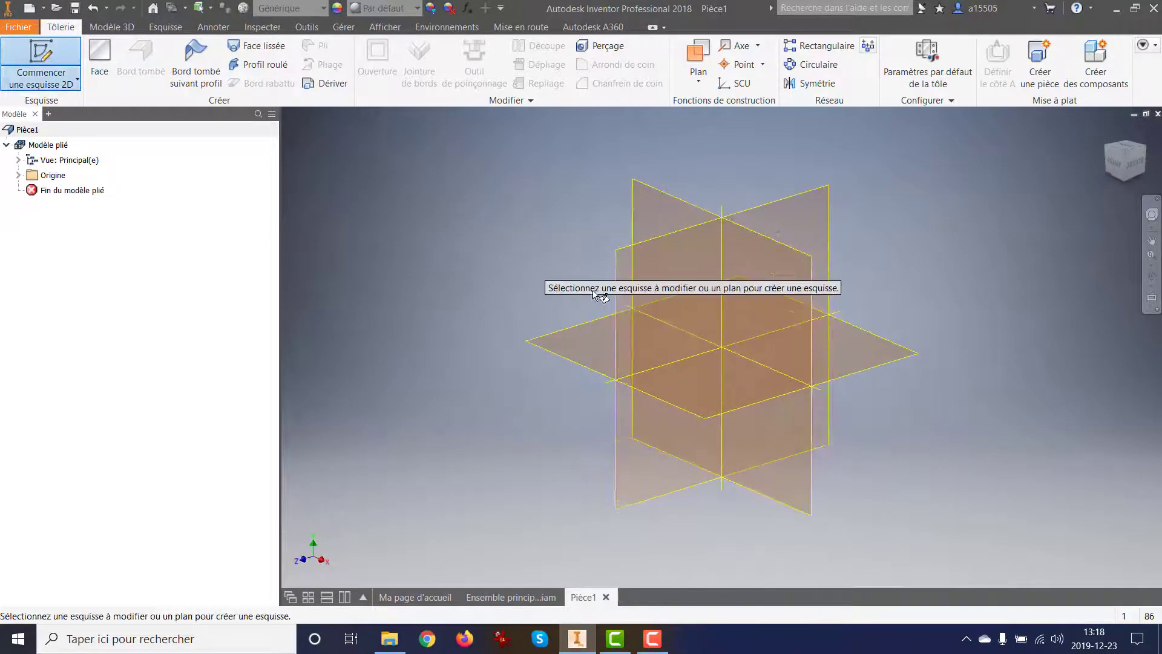
# On the XY plane, sketch a 60 × 60 centre rectangle at the origin.
pyautogui.click(695, 410)
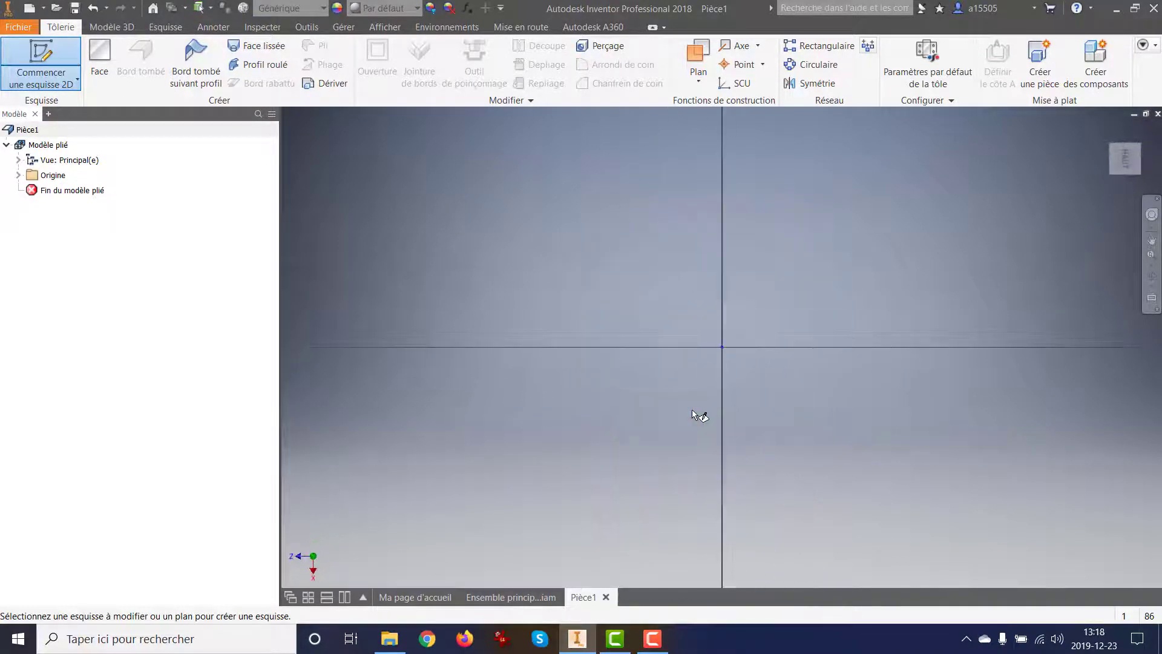
pyautogui.click(1148, 131)
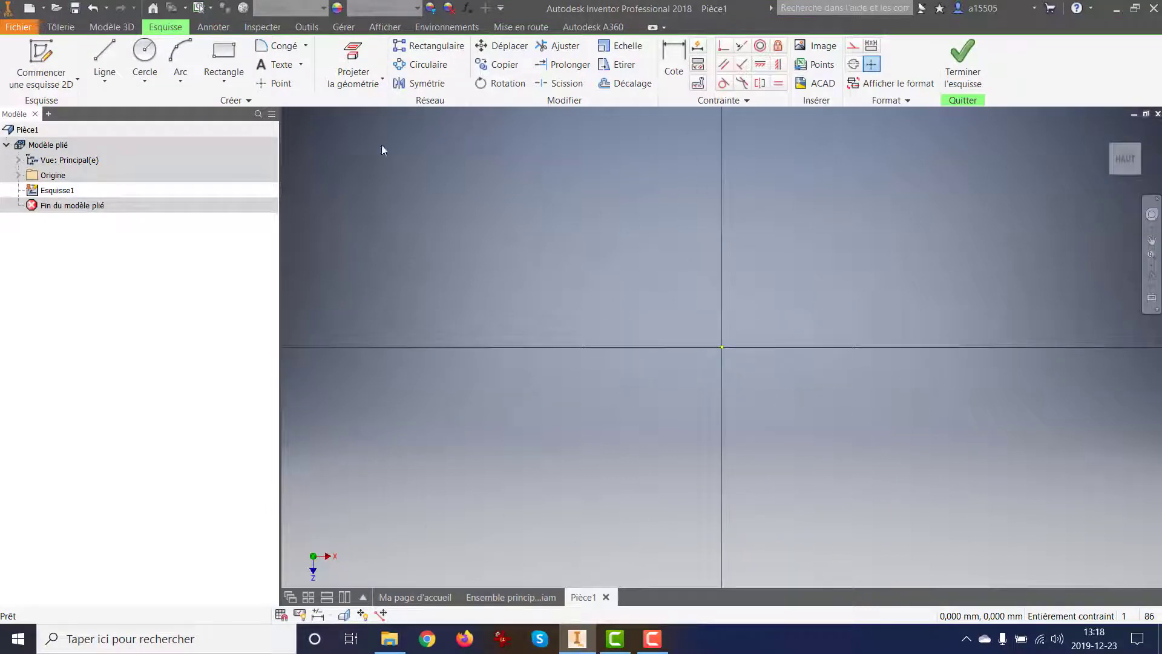
pyautogui.click(208, 73)
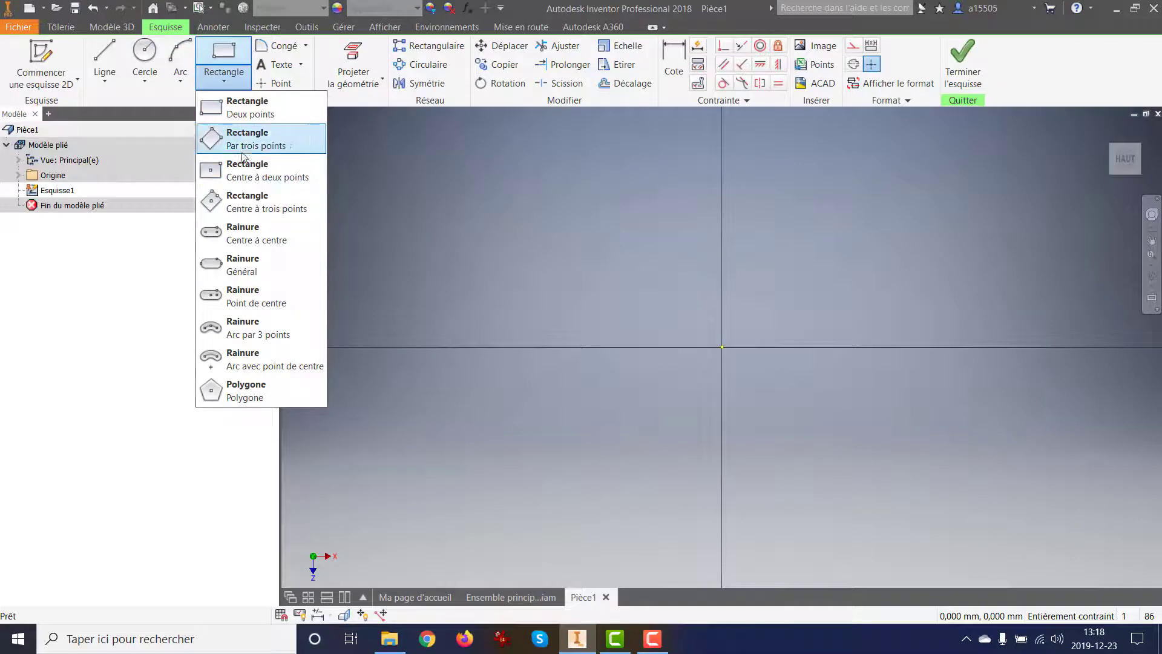
pyautogui.click(253, 171)
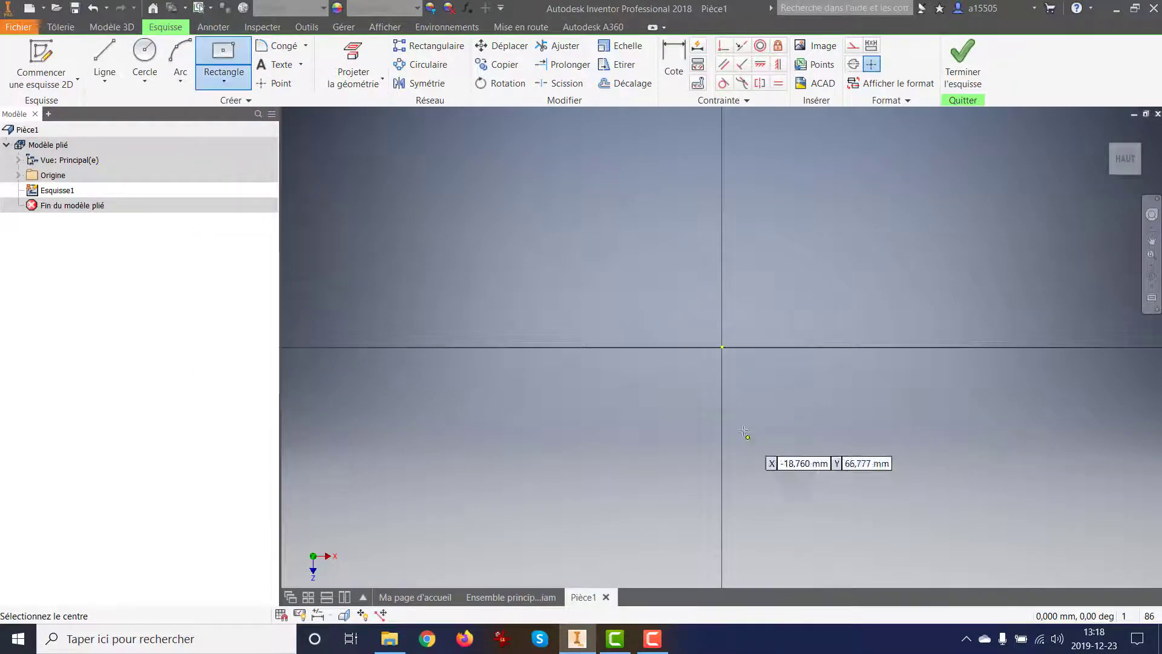
pyautogui.click(721, 347)
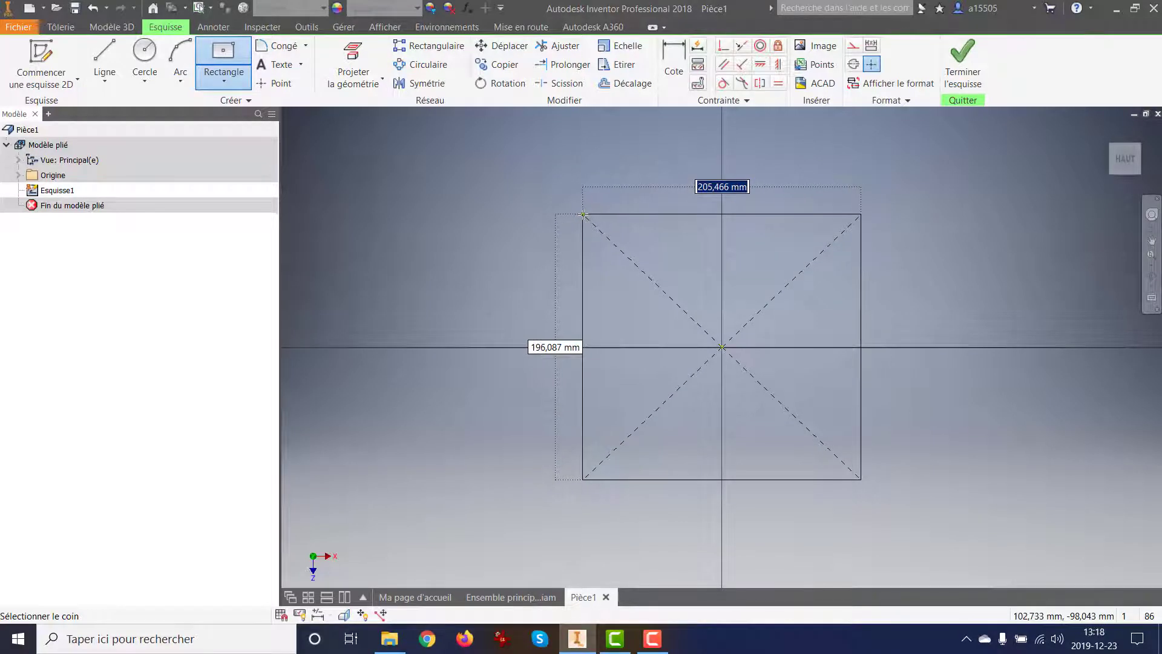
pyautogui.write('60')
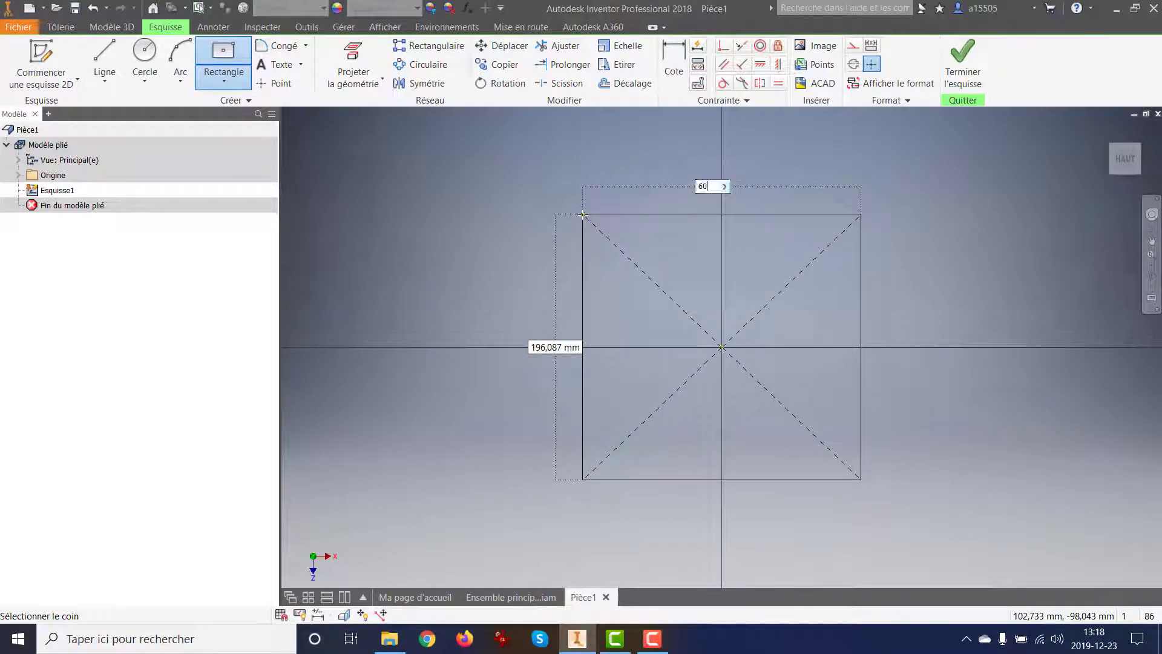
pyautogui.press('Tab')
pyautogui.write('6')
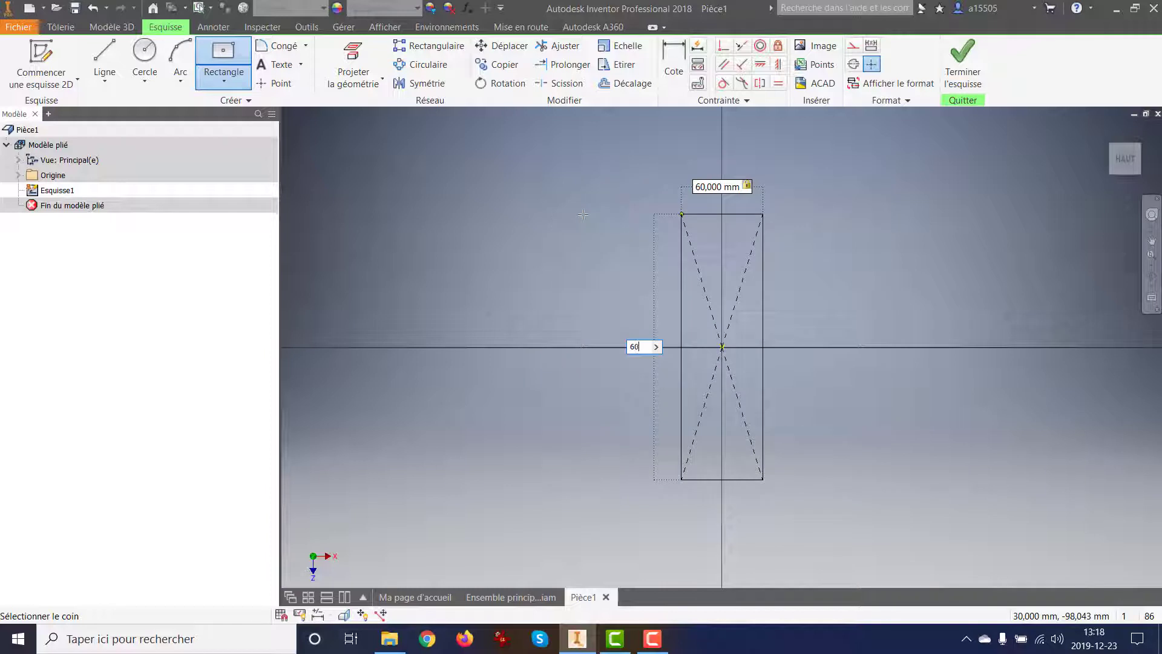
pyautogui.press('Return')
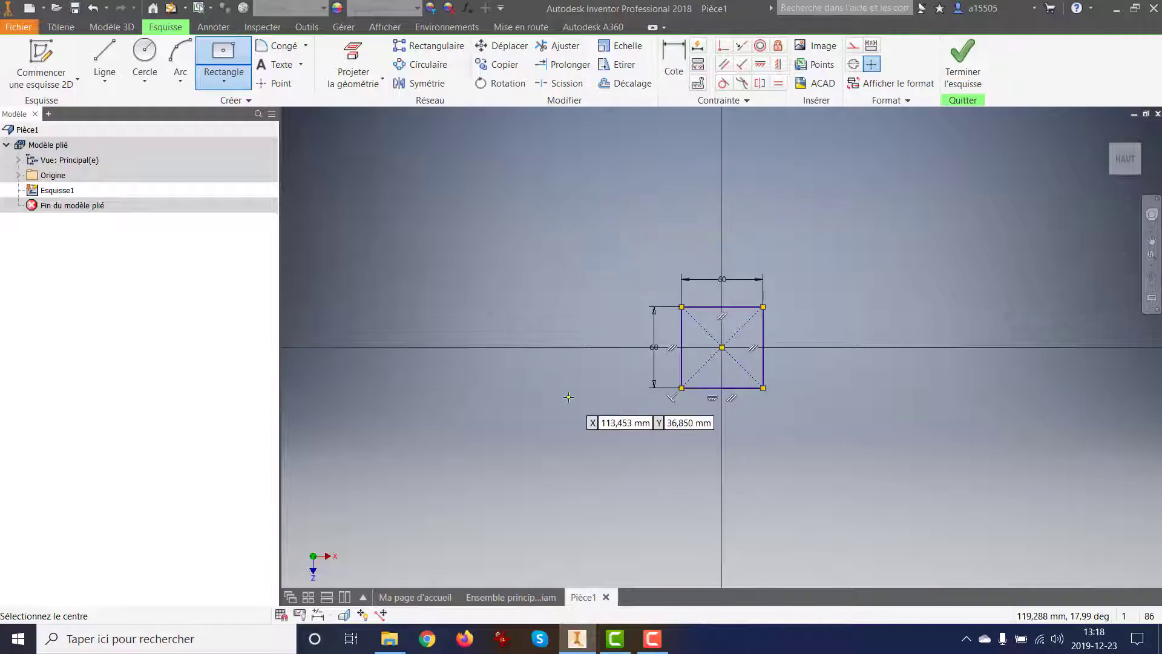
# Add a 16,129 mm circle at the square's centre and delete the vertical 60 dimension.
pyautogui.click(146, 50)
pyautogui.click(722, 347)
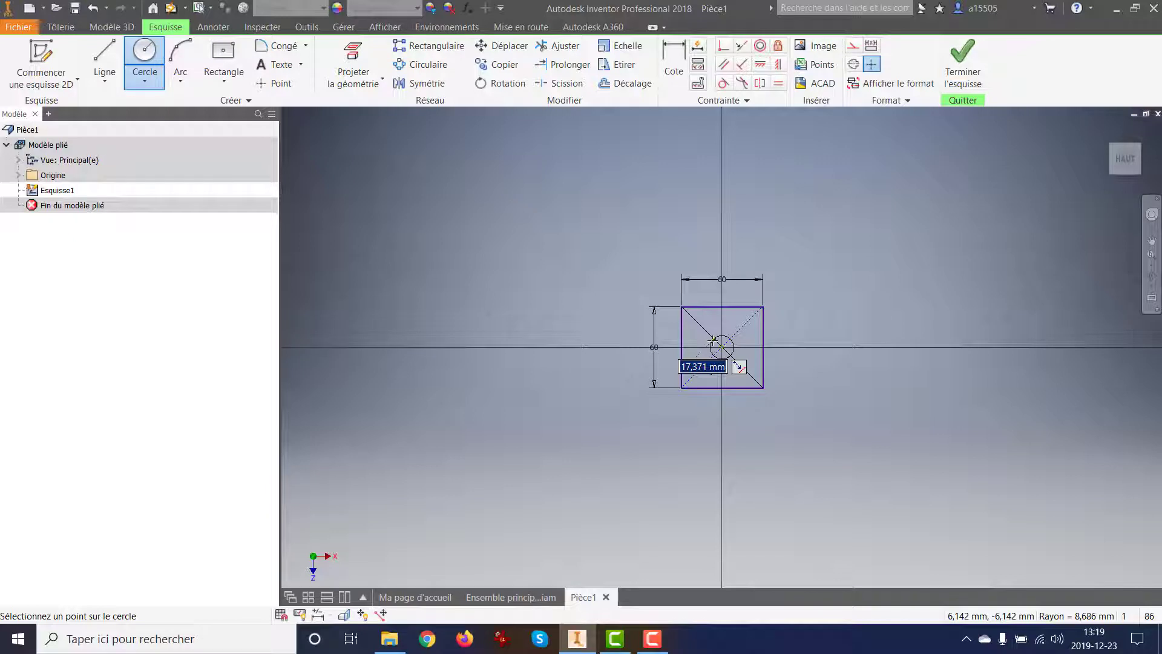
pyautogui.press('BackSpace')
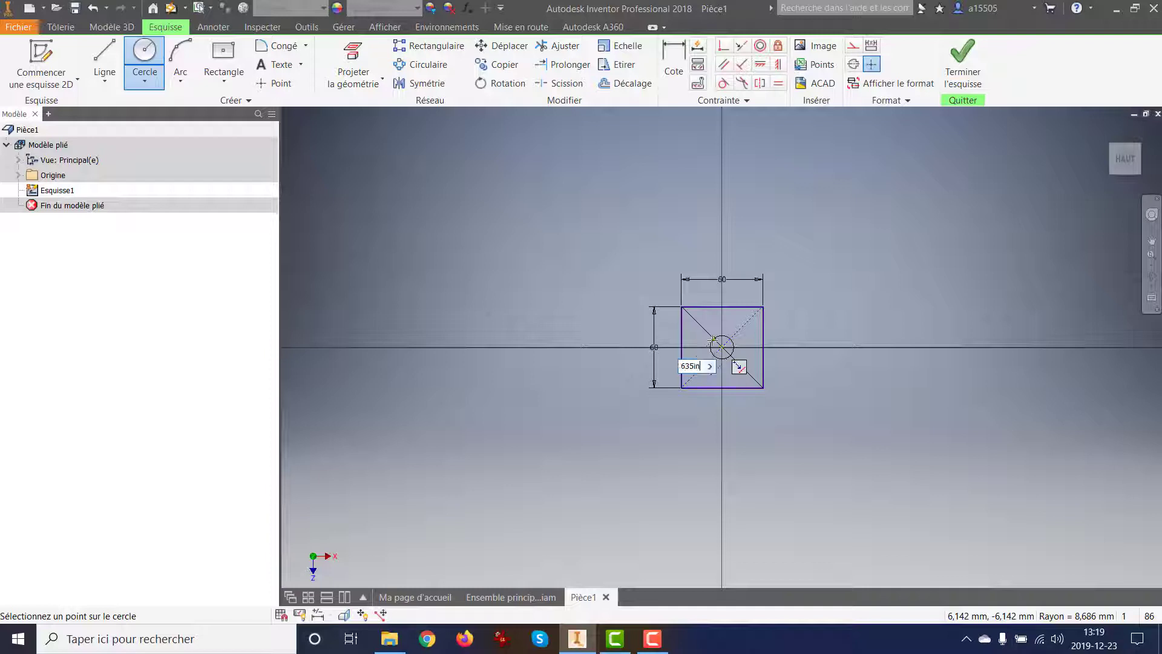
pyautogui.press('Return')
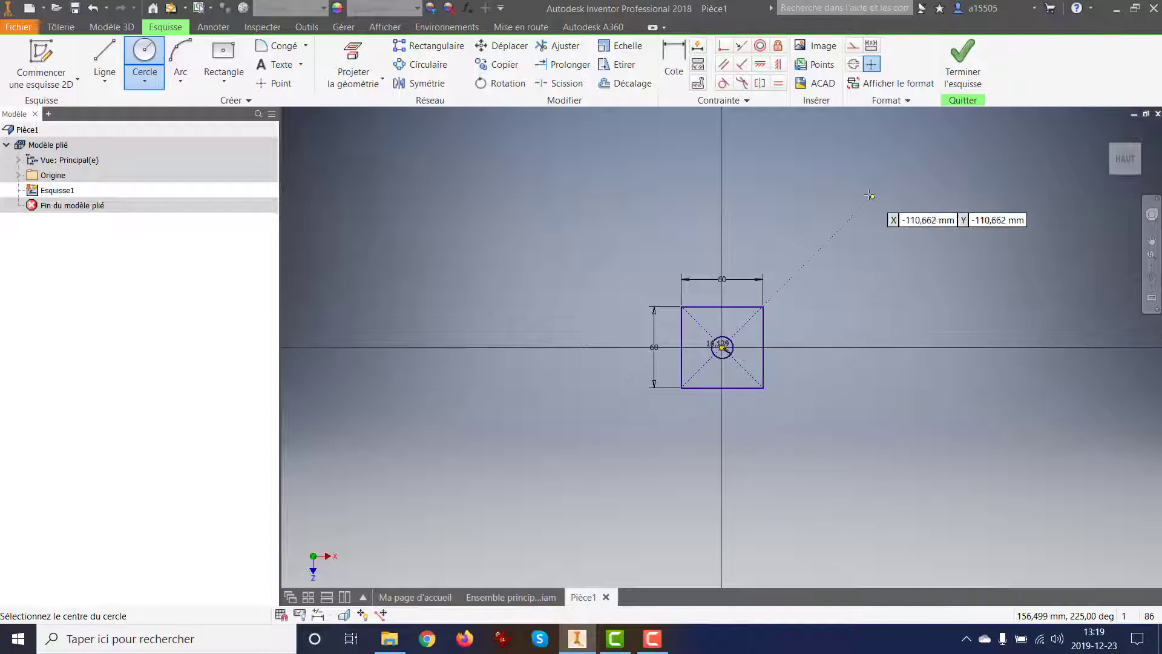
pyautogui.scroll(5, 737, 335)
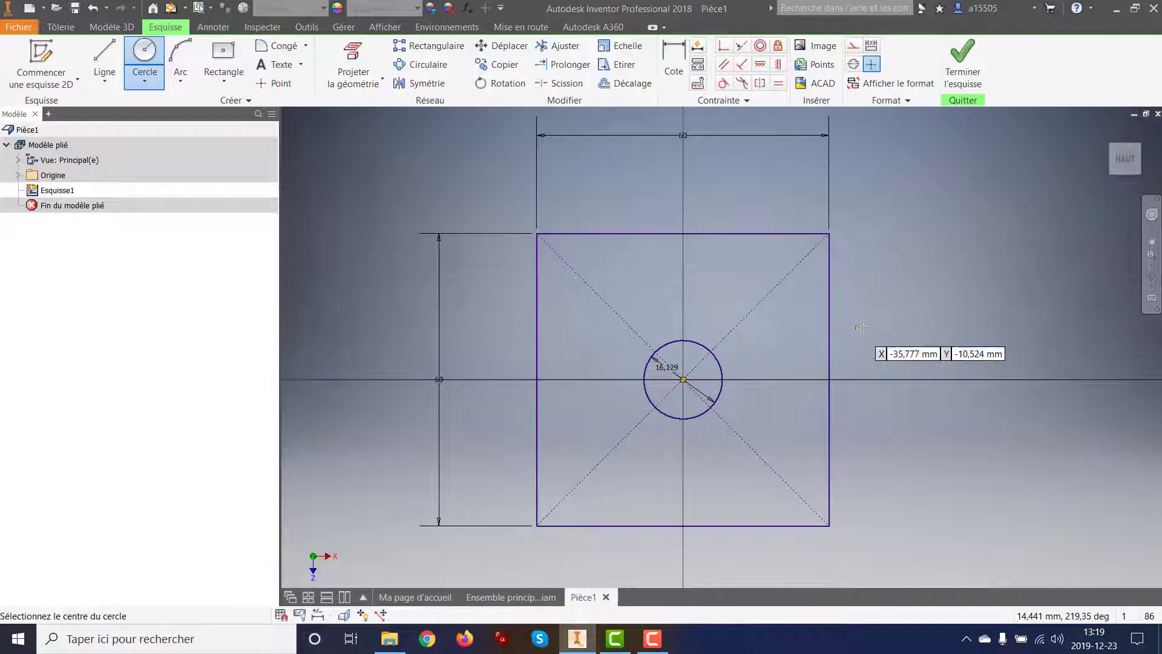
pyautogui.rightClick(362, 188)
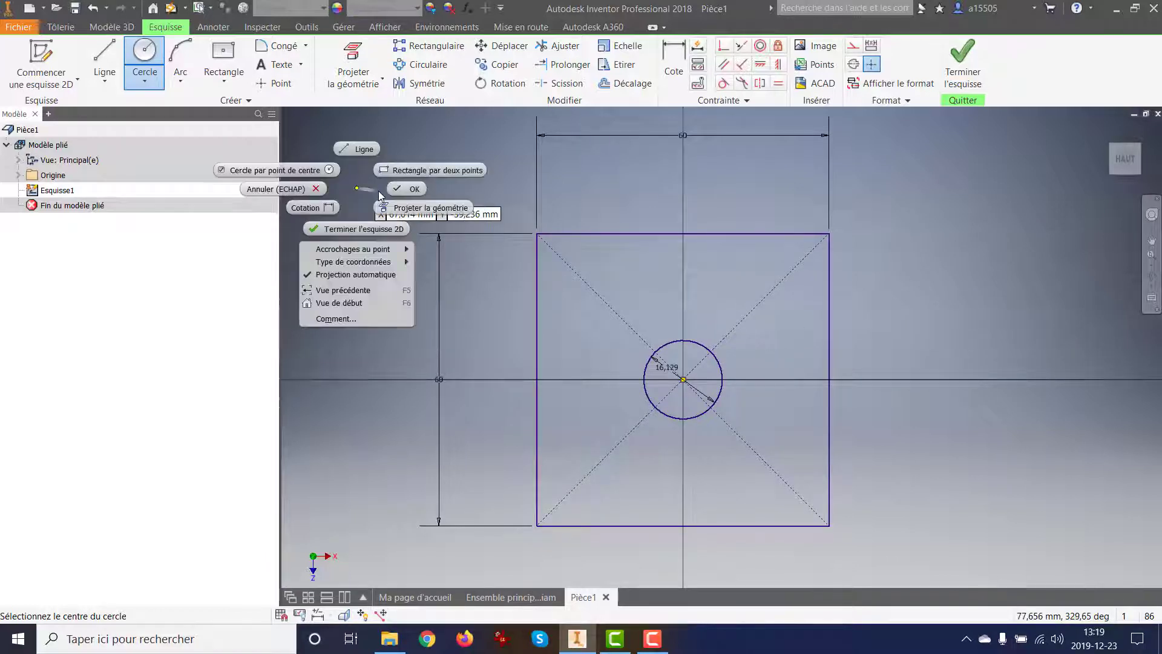
pyautogui.click(395, 188)
pyautogui.click(441, 380)
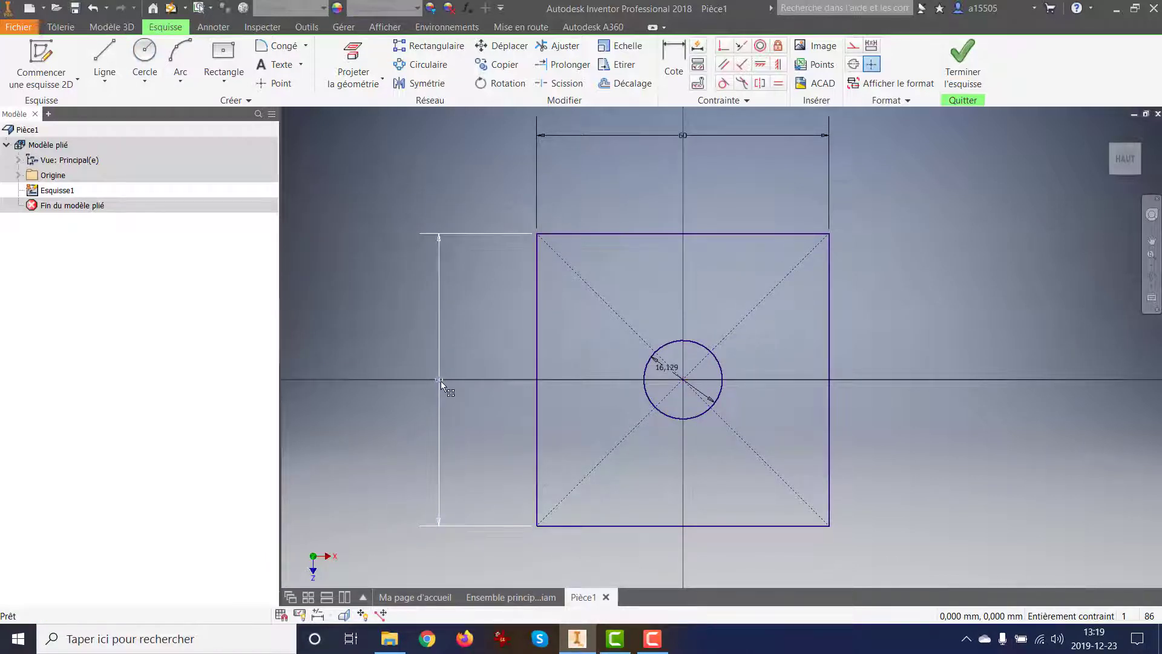
pyautogui.press('Delete')
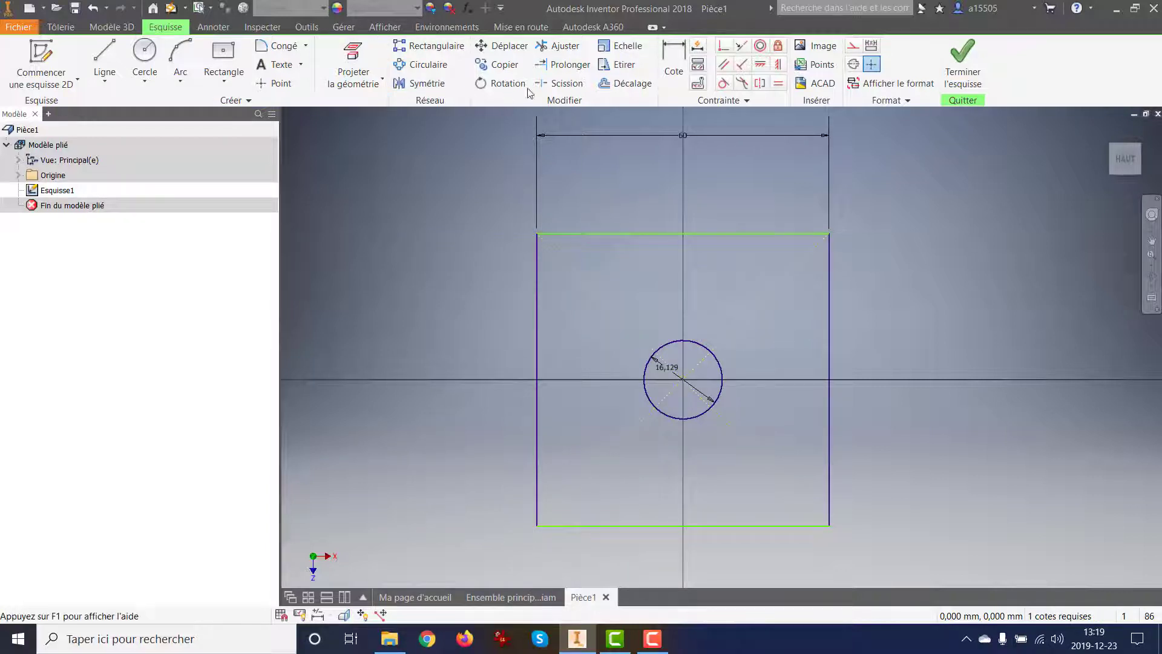
# Offset a larger circle around the small one and make it tangent to the left edge.
pyautogui.click(626, 85)
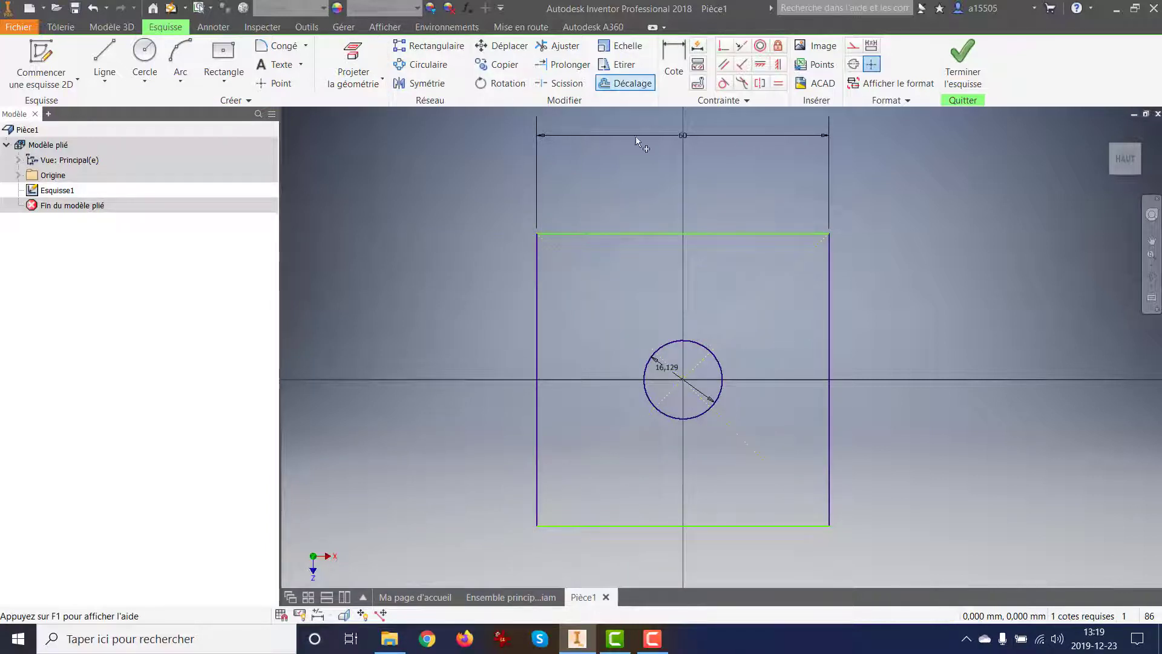
pyautogui.click(688, 416)
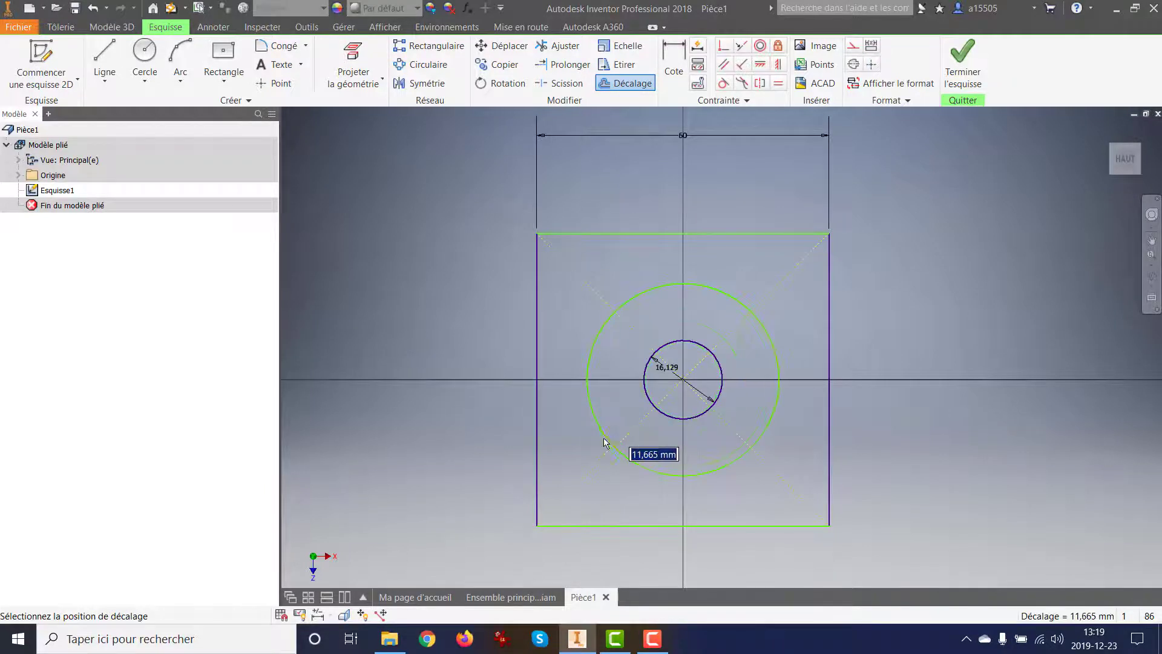
pyautogui.click(549, 408)
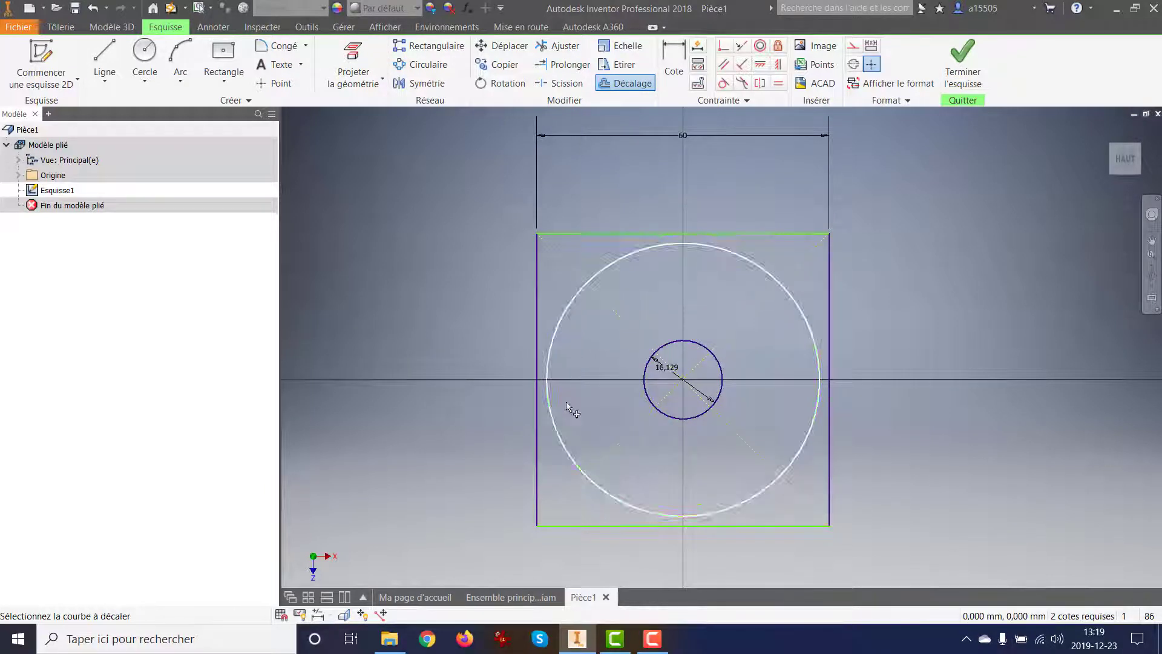
pyautogui.click(723, 83)
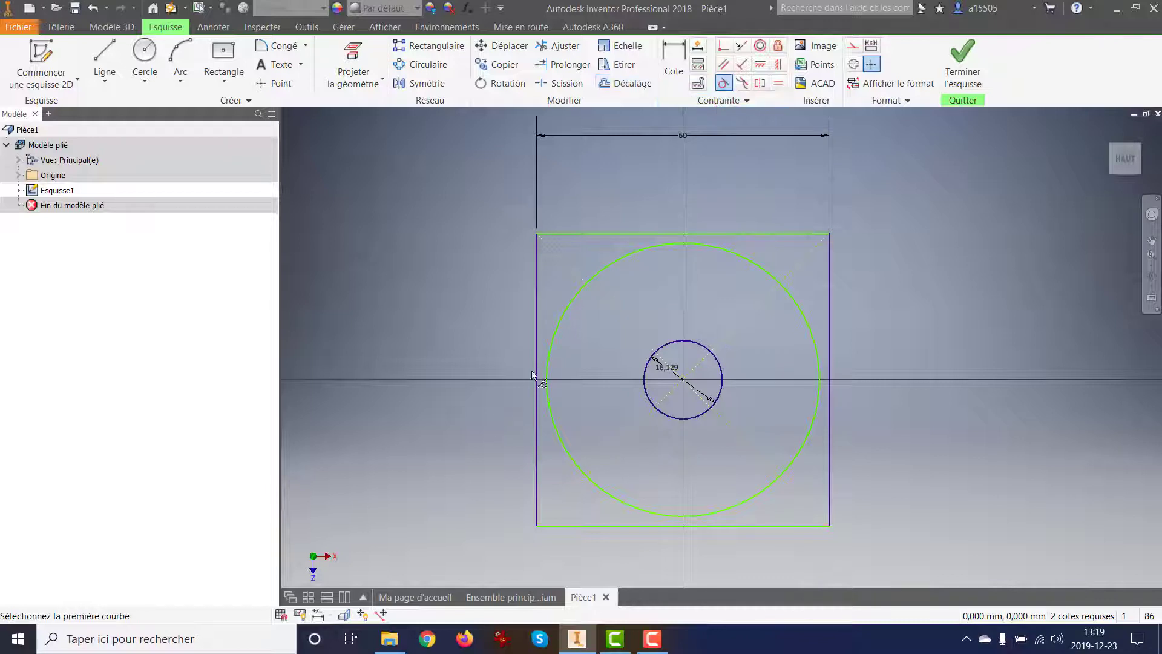
pyautogui.click(553, 342)
pyautogui.click(538, 327)
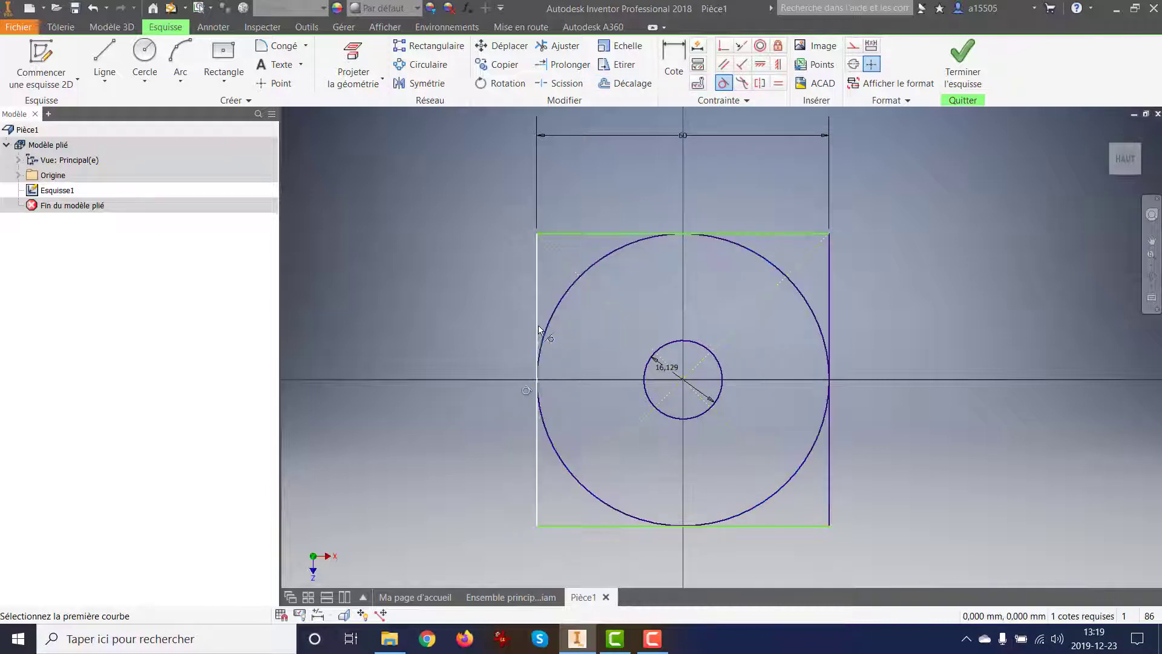
pyautogui.rightClick(905, 197)
pyautogui.click(953, 202)
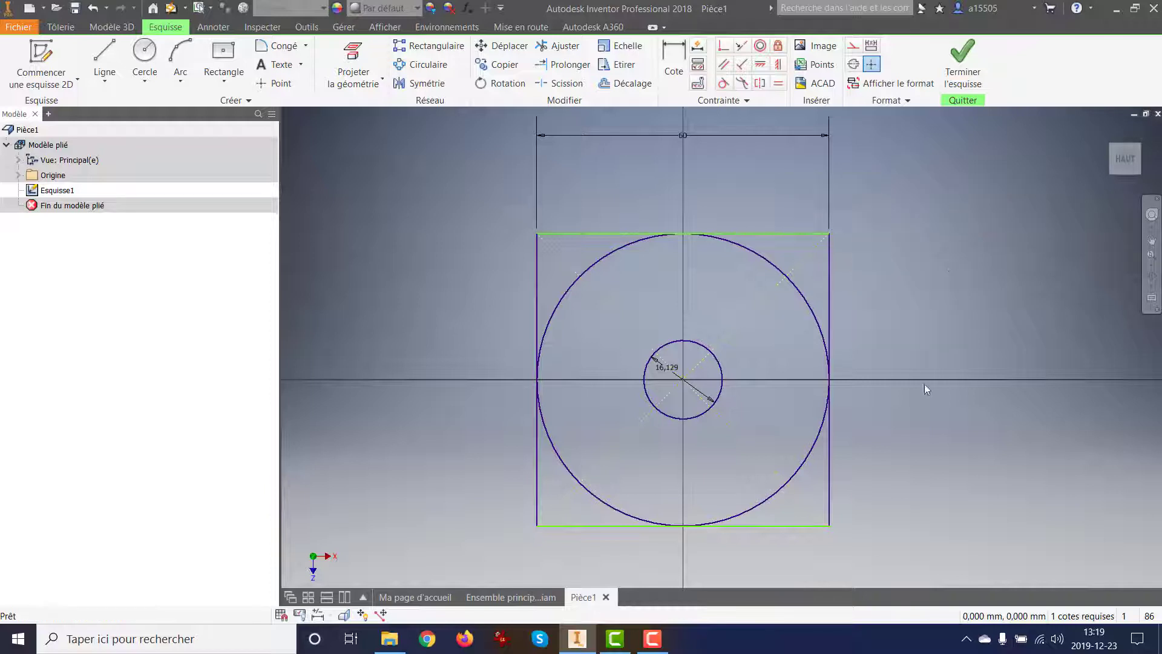
# Trim the rectangle's lower lines and the big circle's upper arcs, then change the width to 40 mm.
pyautogui.click(558, 46)
pyautogui.click(829, 466)
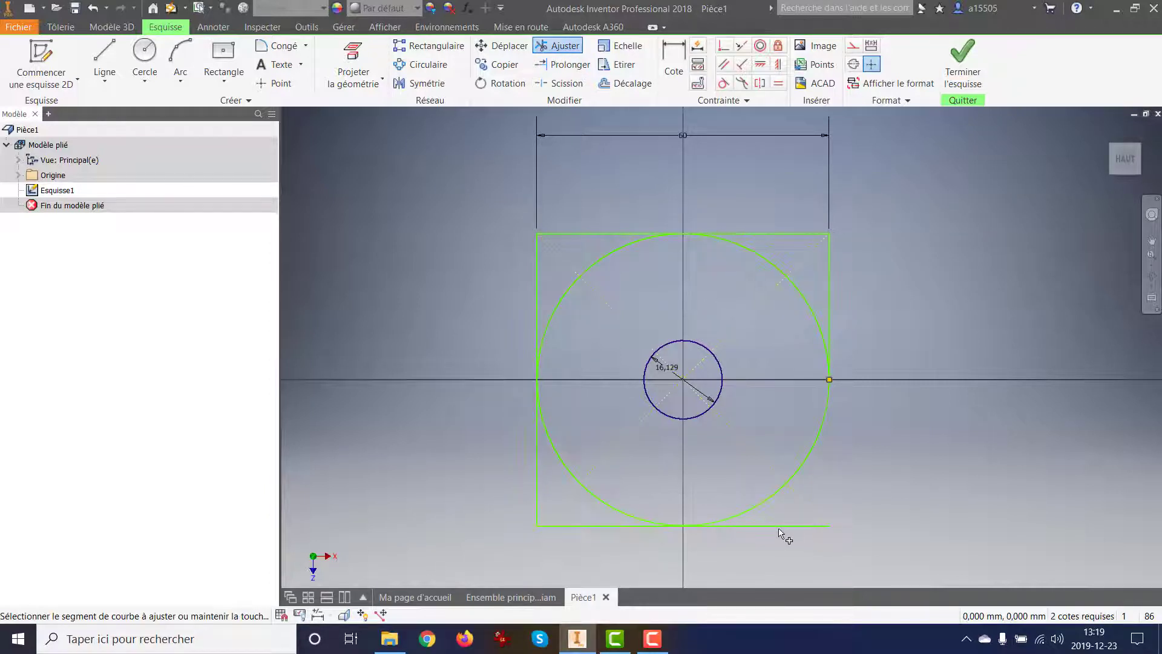
pyautogui.click(602, 527)
pyautogui.click(536, 472)
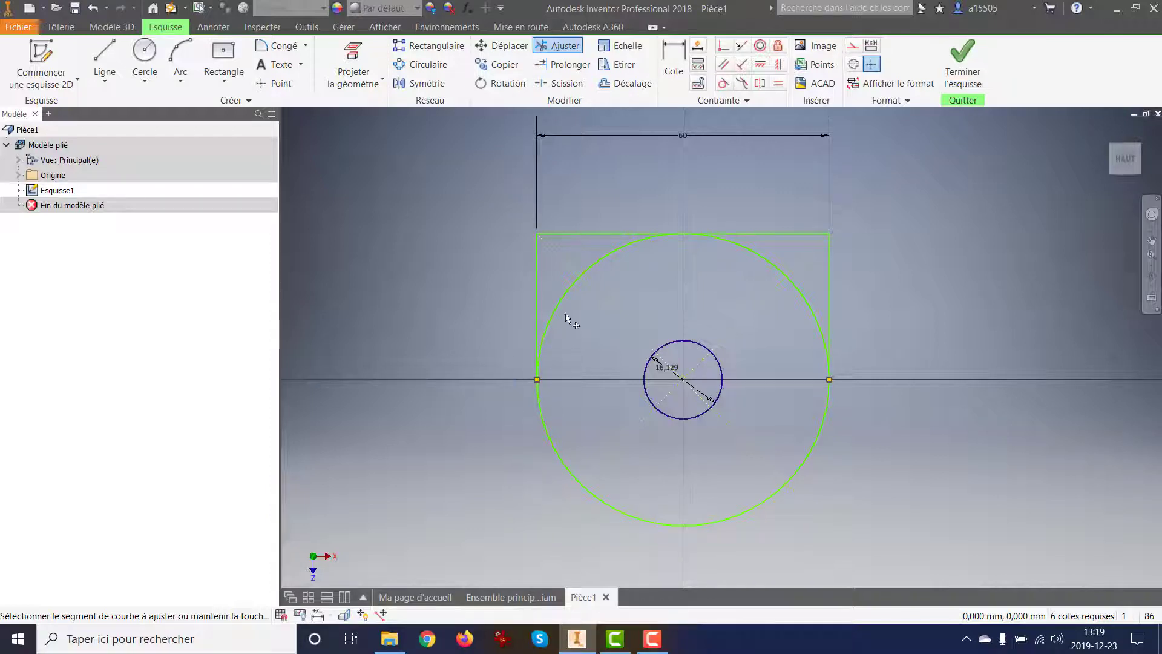
pyautogui.click(562, 298)
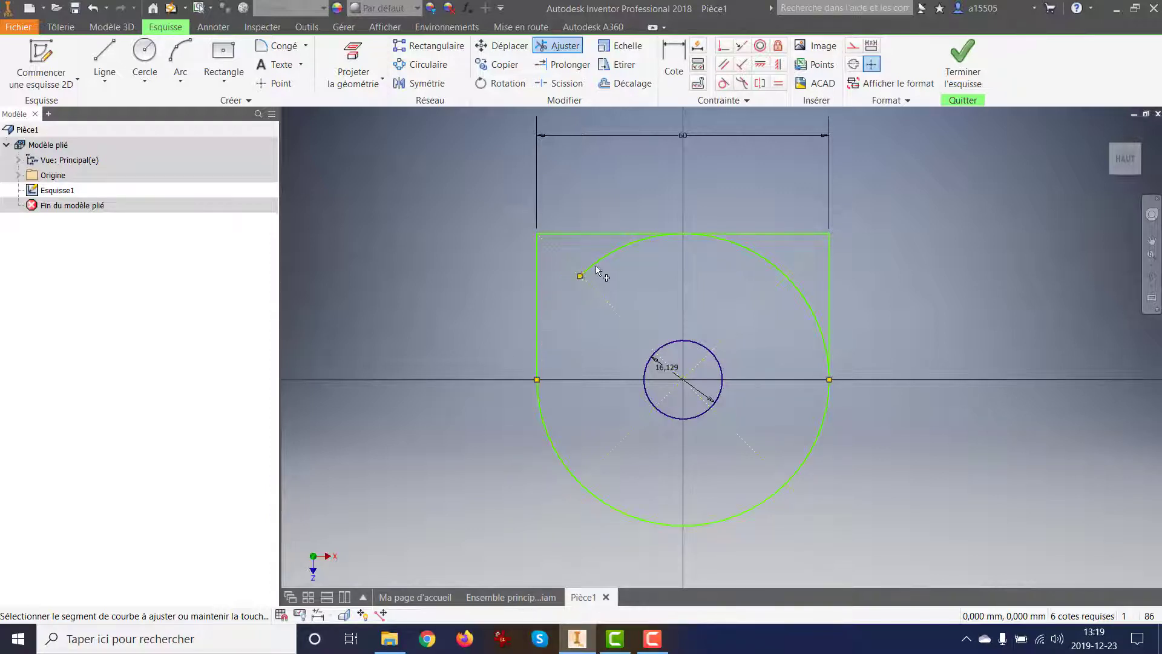
pyautogui.click(757, 259)
pyautogui.click(821, 327)
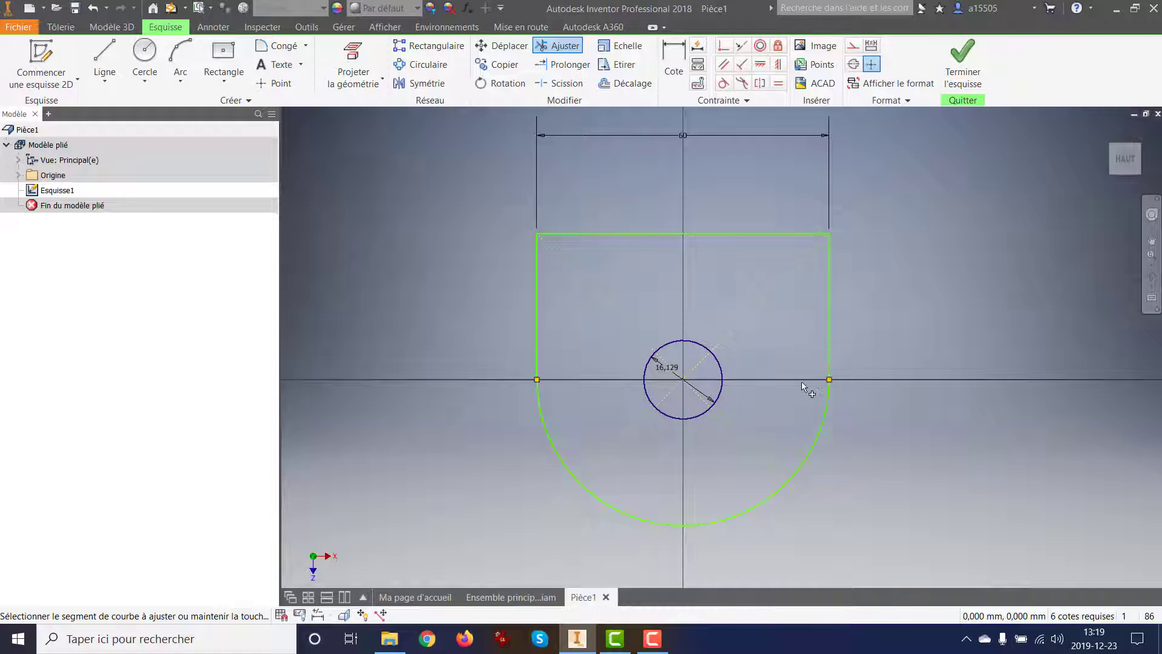
pyautogui.rightClick(430, 300)
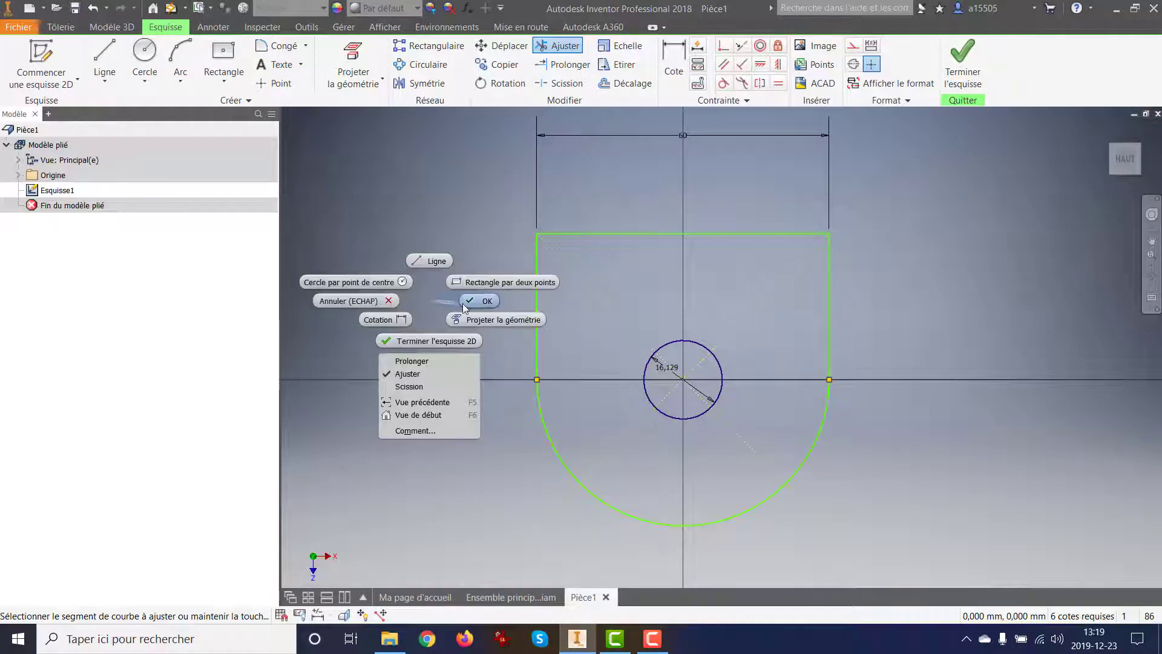
pyautogui.click(481, 301)
pyautogui.doubleClick(680, 135)
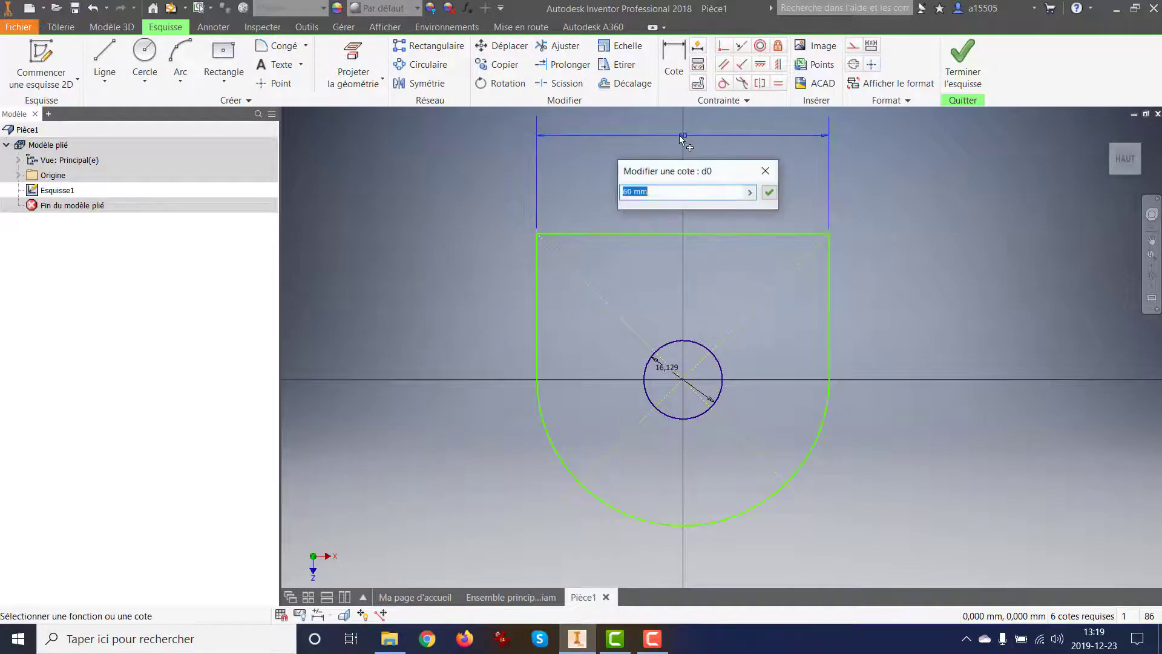
pyautogui.write('40')
pyautogui.press('Return')
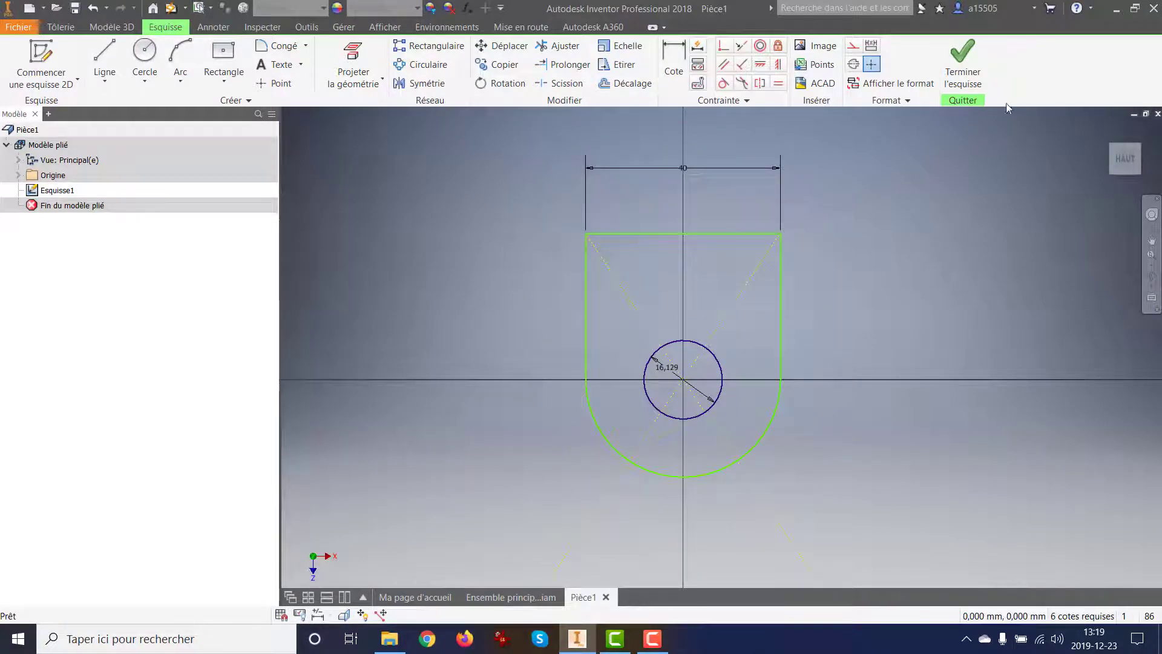
# Finish the sketch and create a sheet-metal Face from the outline with its hole.
pyautogui.click(962, 61)
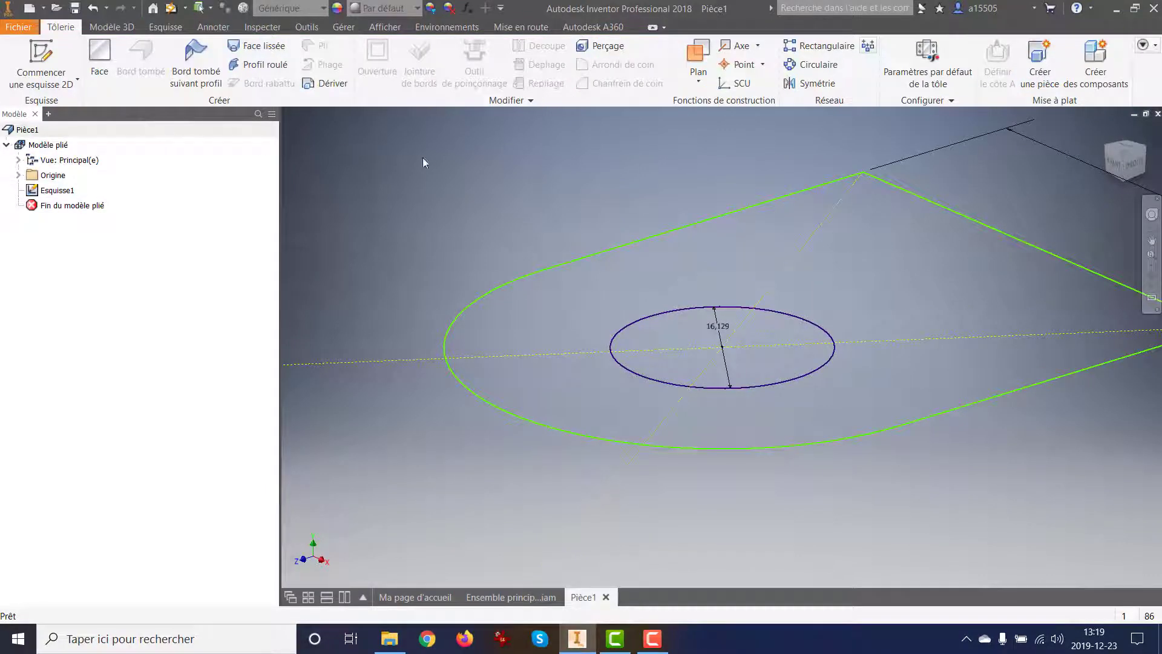
pyautogui.click(102, 57)
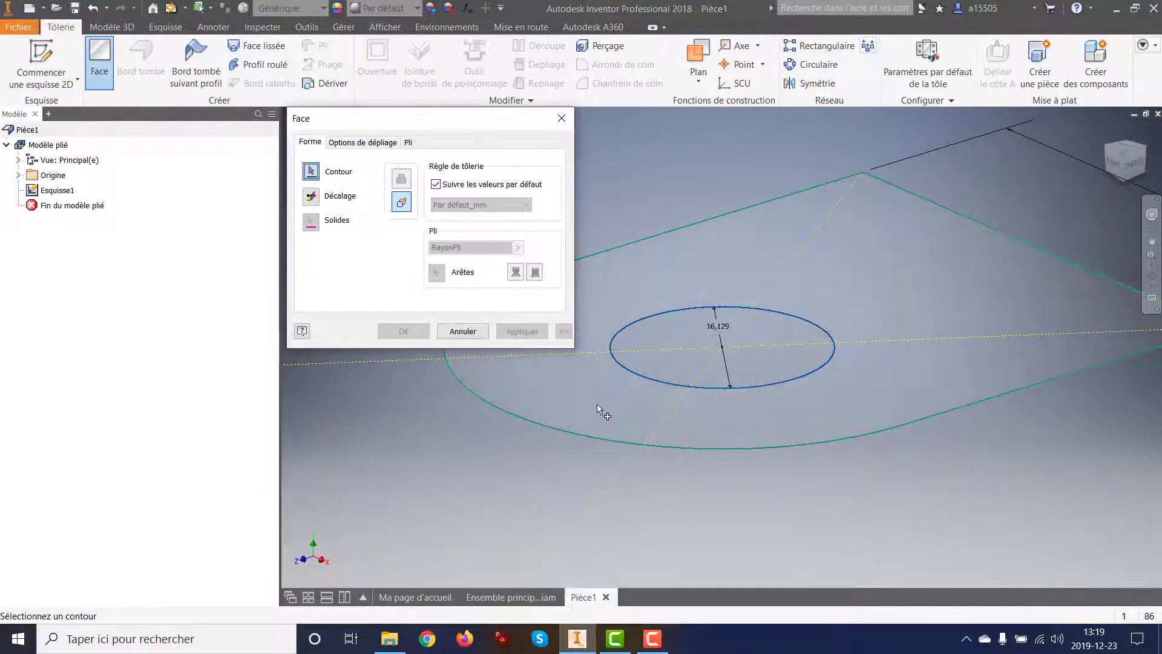
pyautogui.click(596, 404)
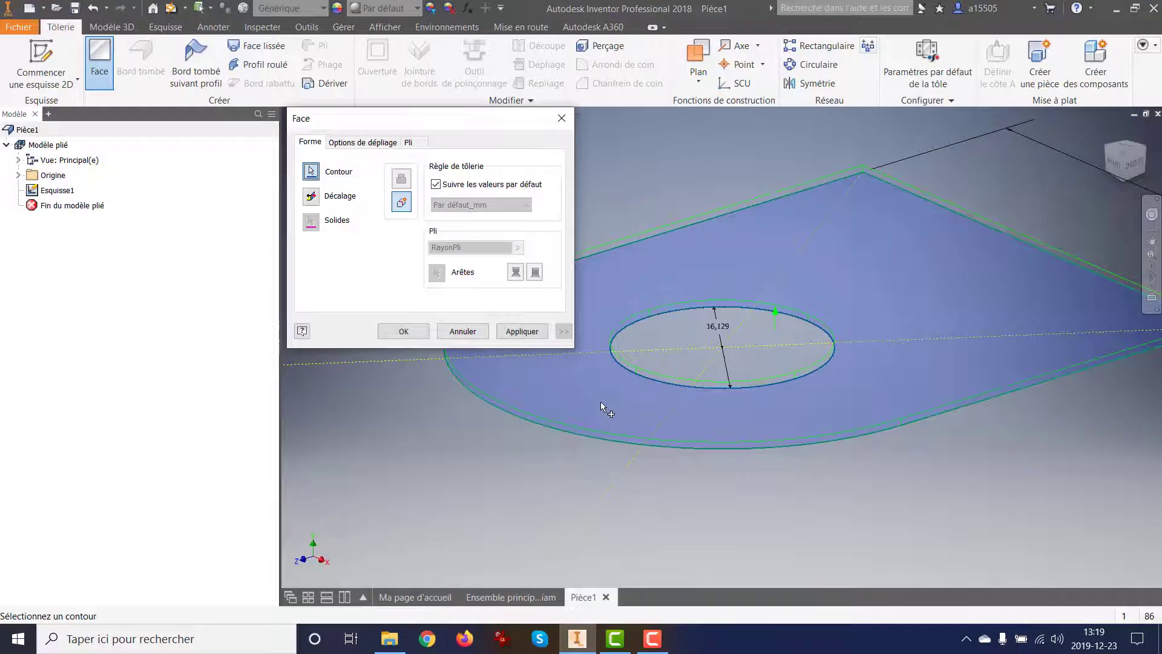
pyautogui.click(403, 330)
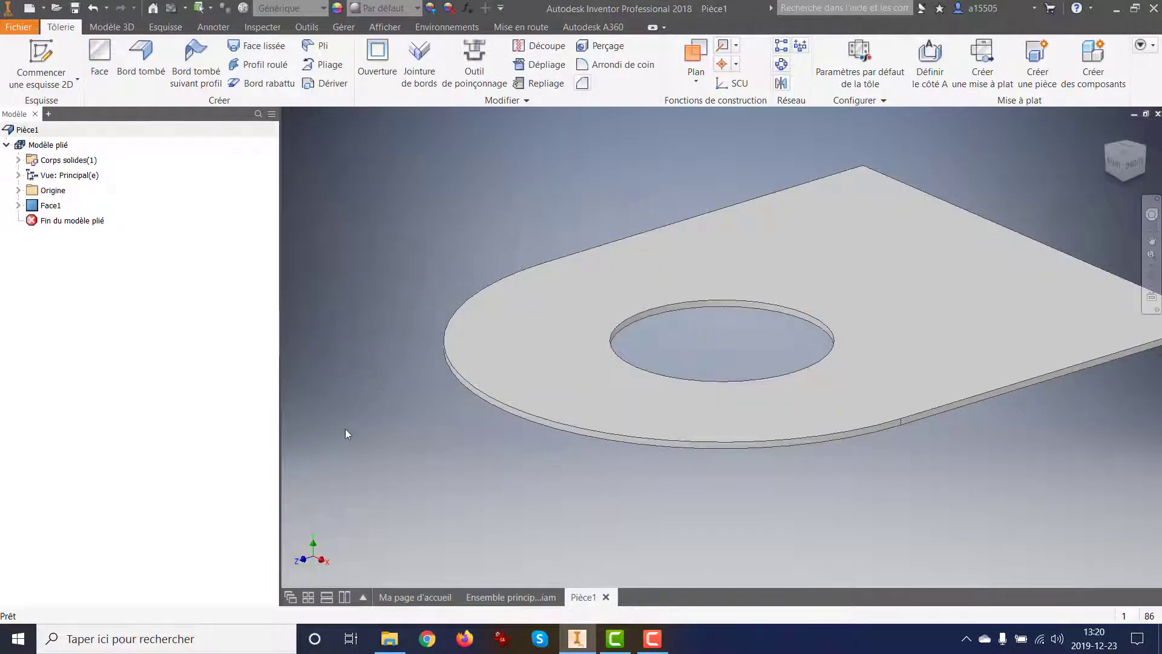
pyautogui.scroll(5, 345, 429)
pyautogui.scroll(-3, 386, 430)
pyautogui.scroll(-3, 411, 334)
pyautogui.moveTo(380, 325); pyautogui.dragTo(471, 316, button='middle')
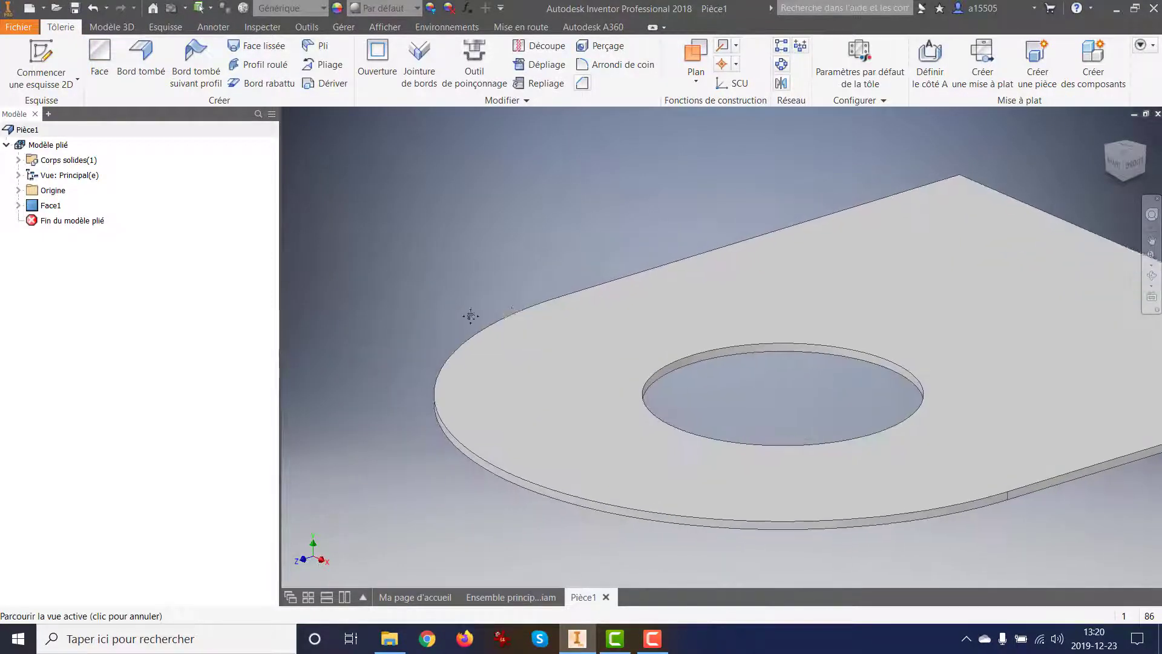
pyautogui.scroll(-4, 435, 310)
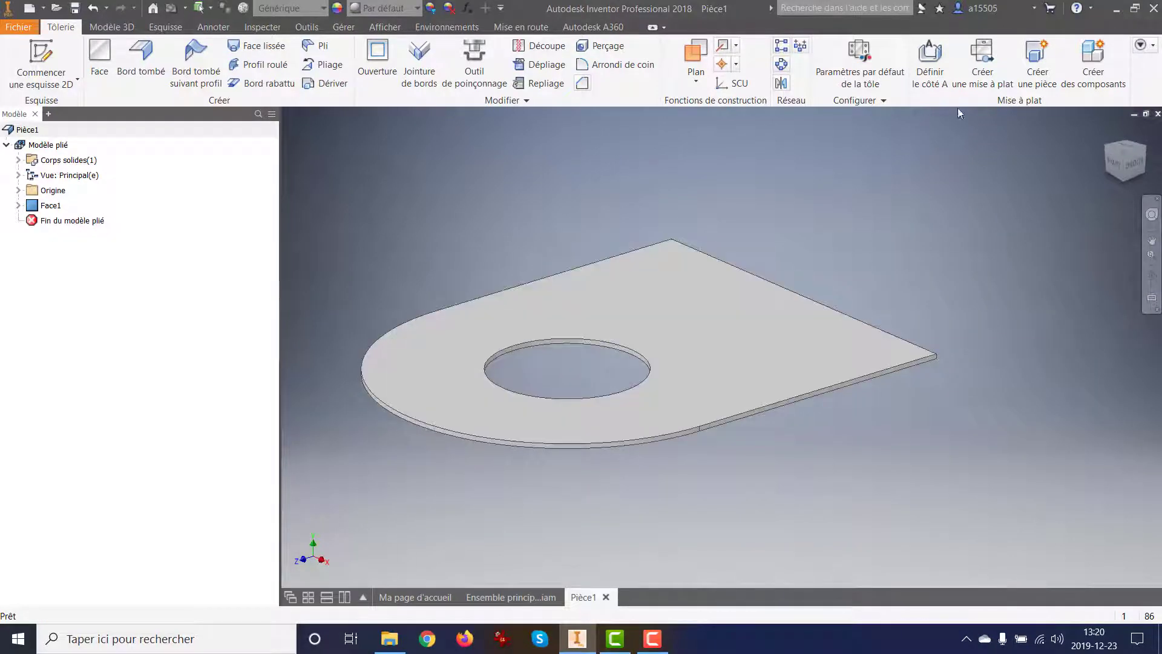
# Set the sheet-metal defaults to Aluminium 6061 with a 0.125 in rule thickness.
pyautogui.click(859, 63)
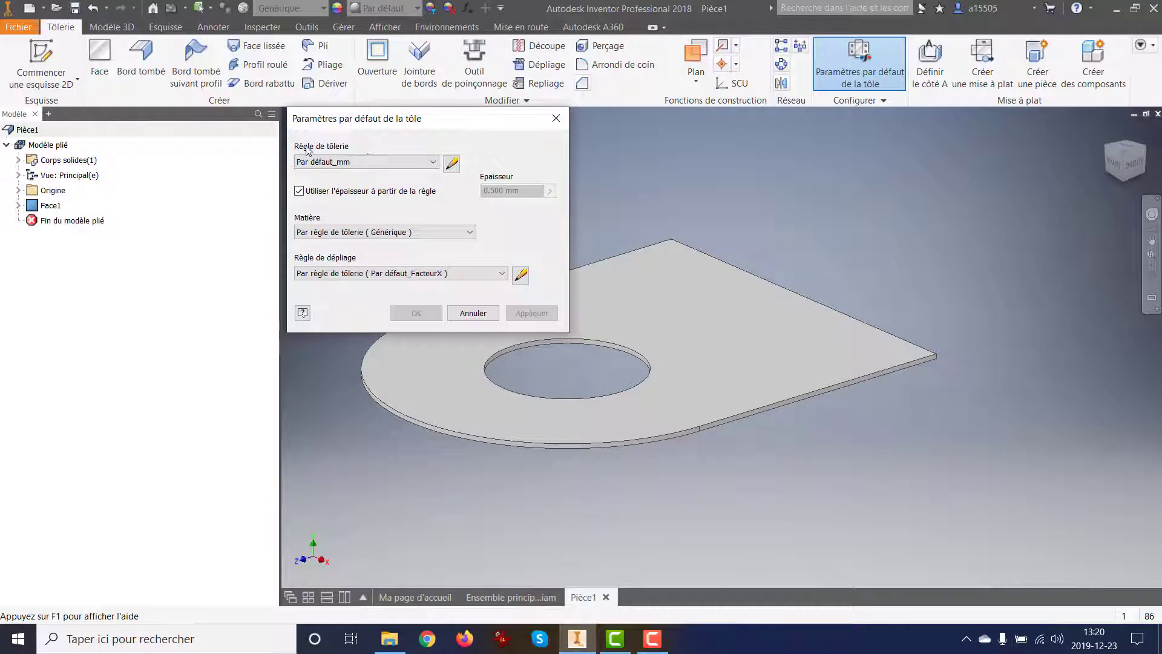
pyautogui.click(363, 233)
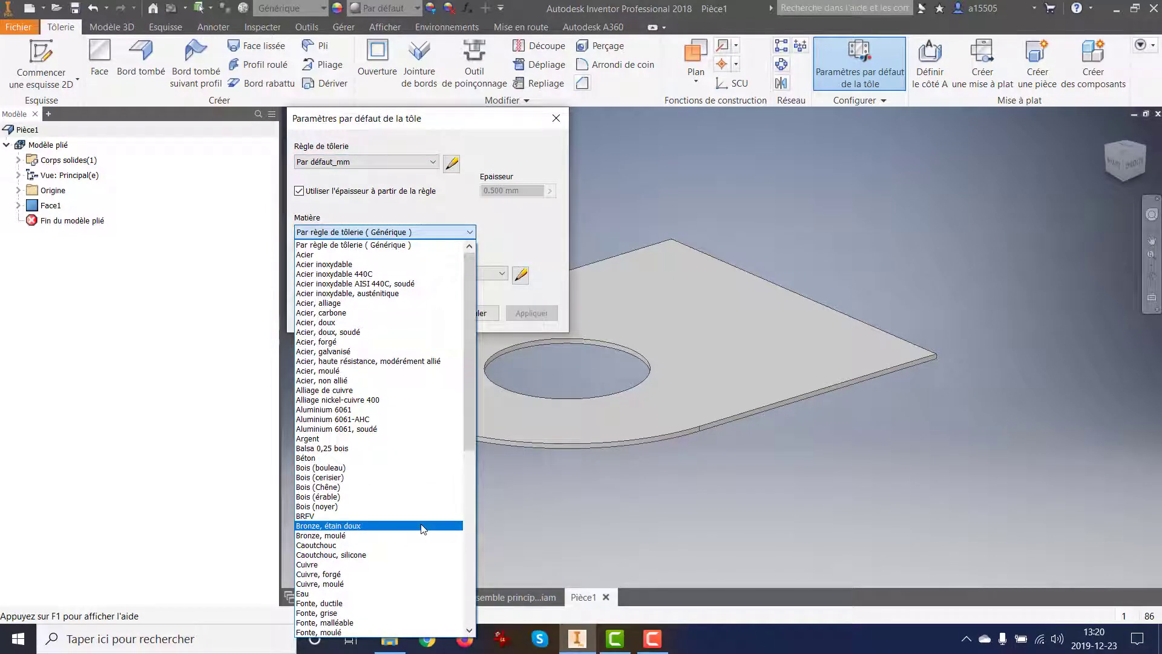
pyautogui.scroll(-10, 424, 529)
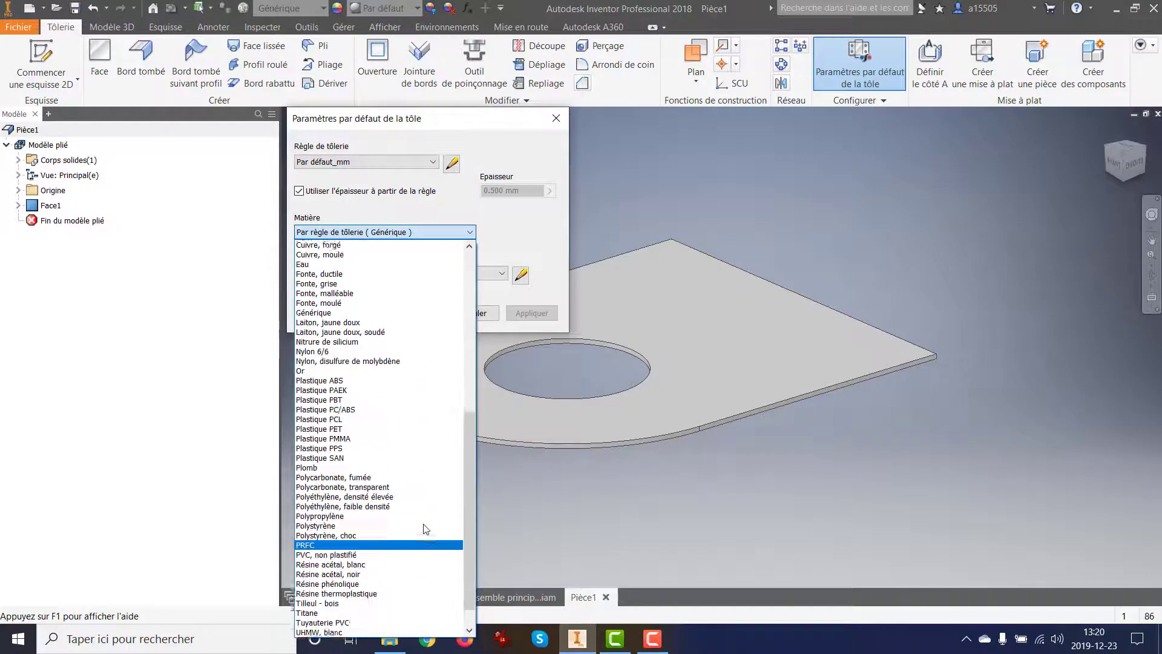
pyautogui.scroll(8, 425, 530)
pyautogui.scroll(2, 425, 528)
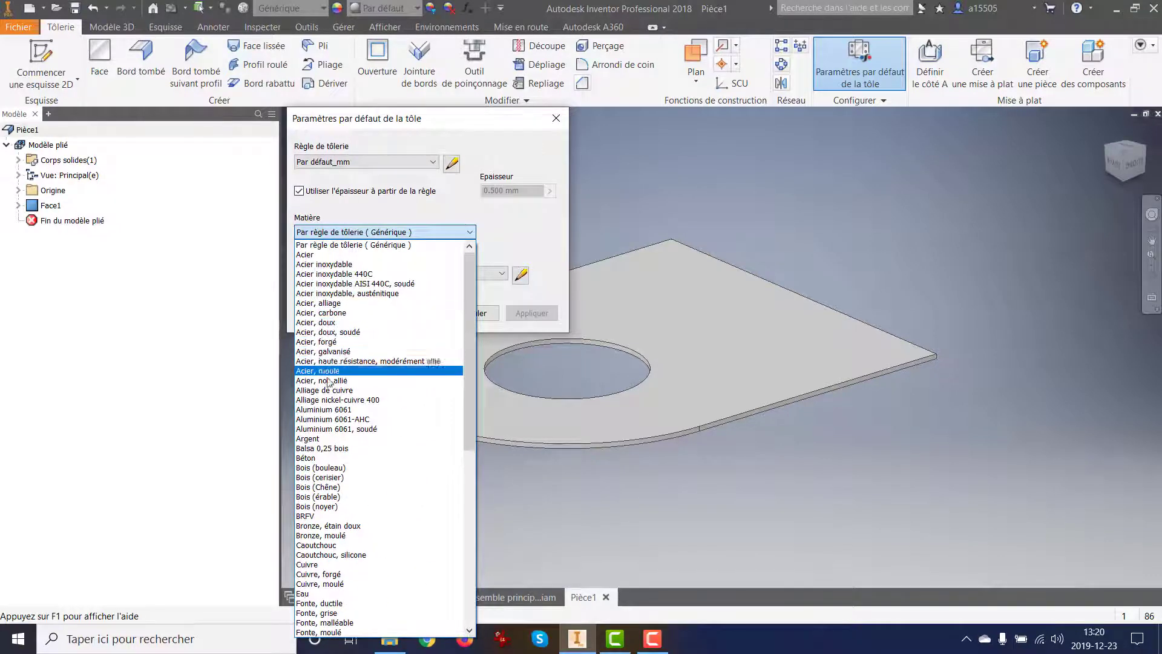
pyautogui.click(339, 411)
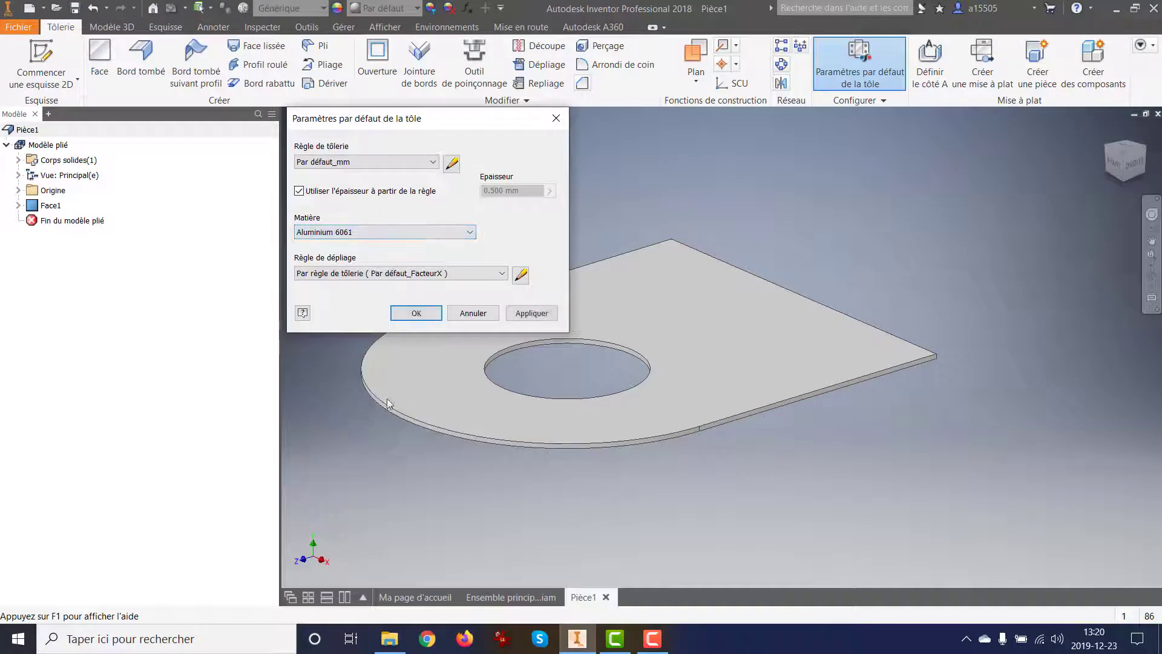
pyautogui.click(451, 163)
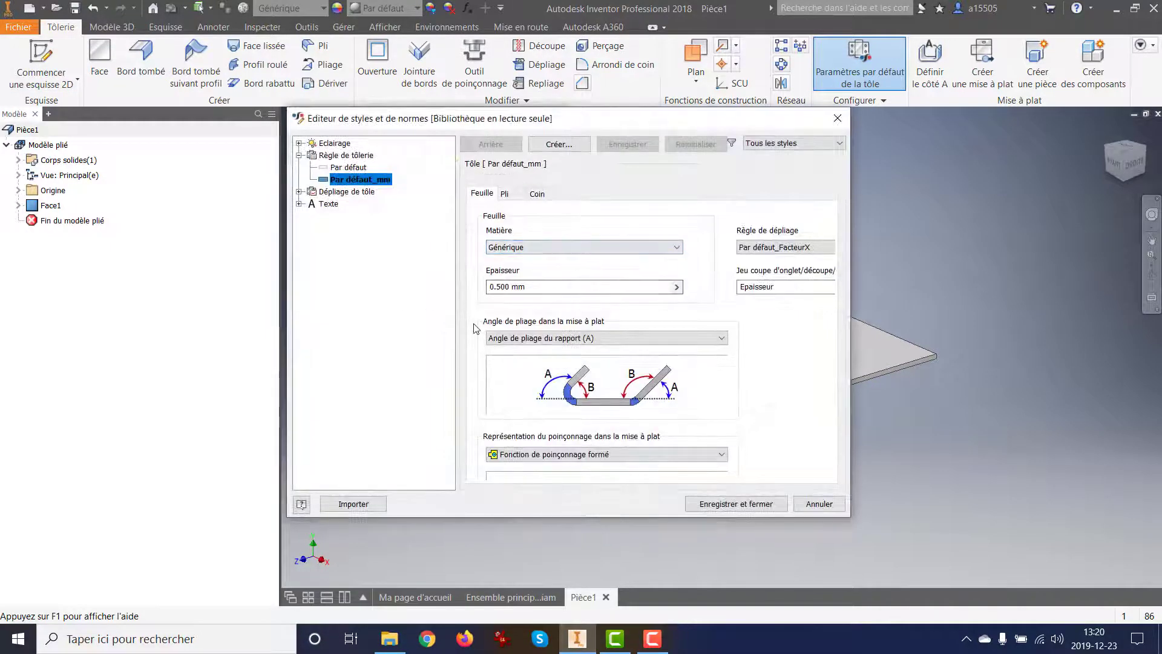
pyautogui.doubleClick(500, 286)
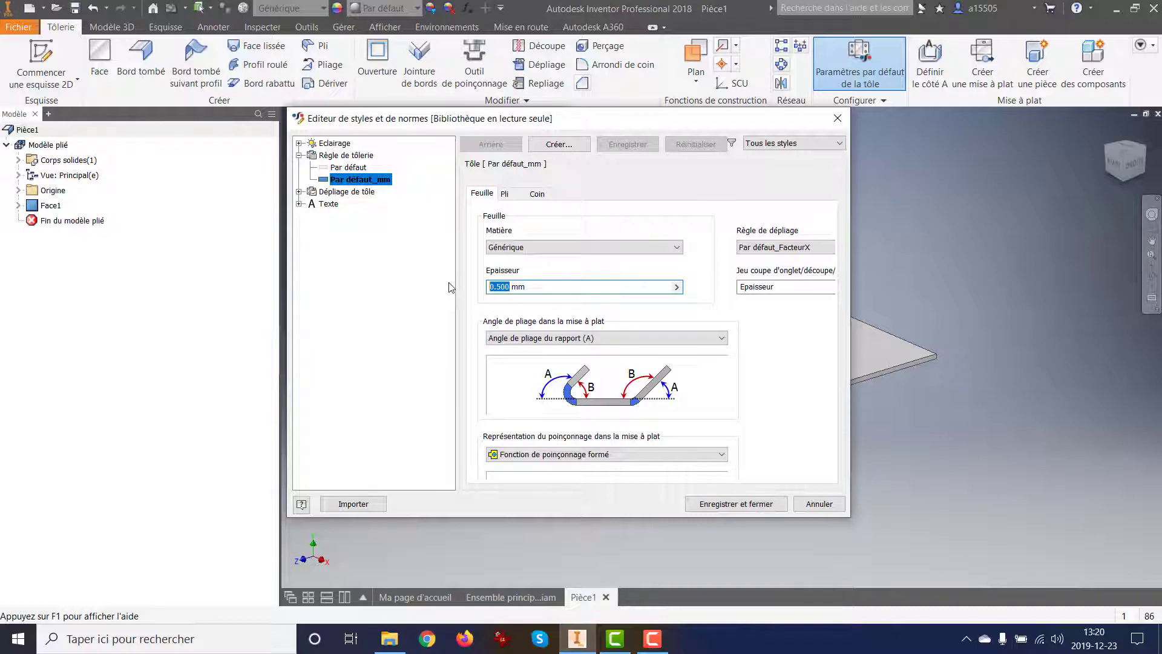
pyautogui.write('0.125in')
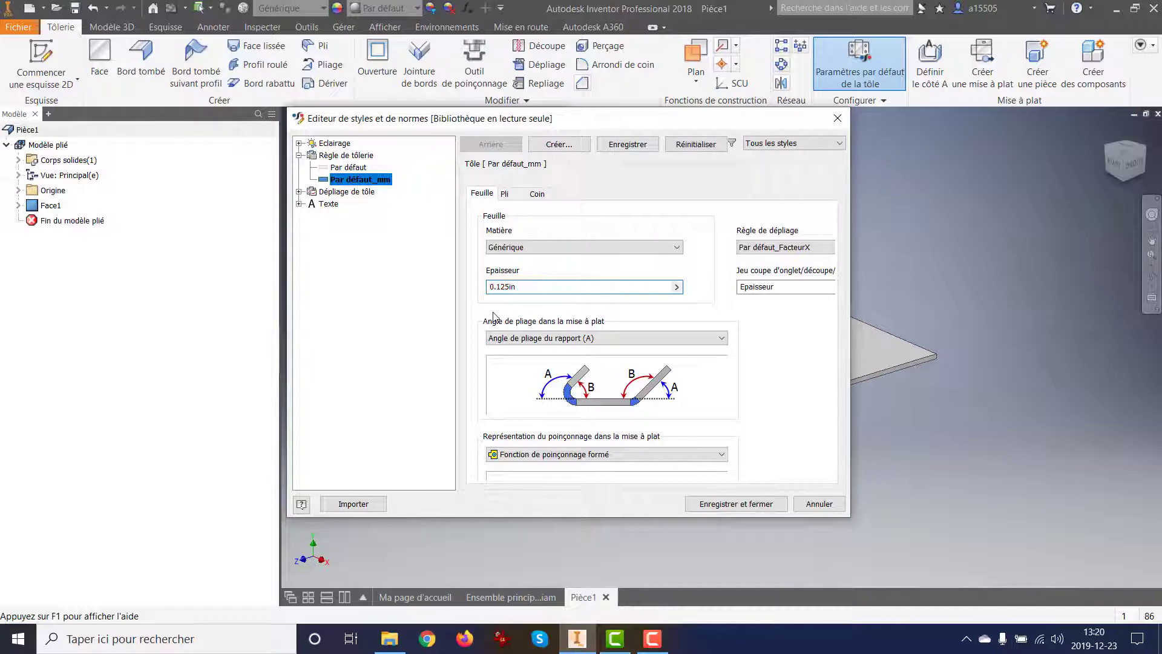
pyautogui.click(735, 503)
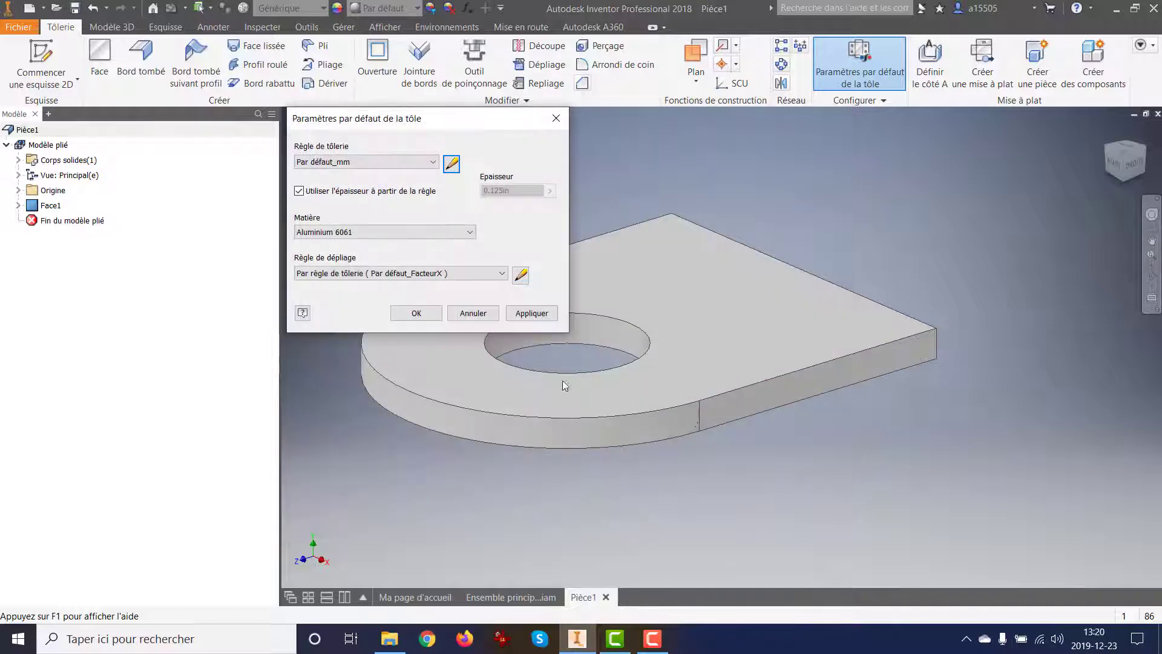
pyautogui.click(416, 313)
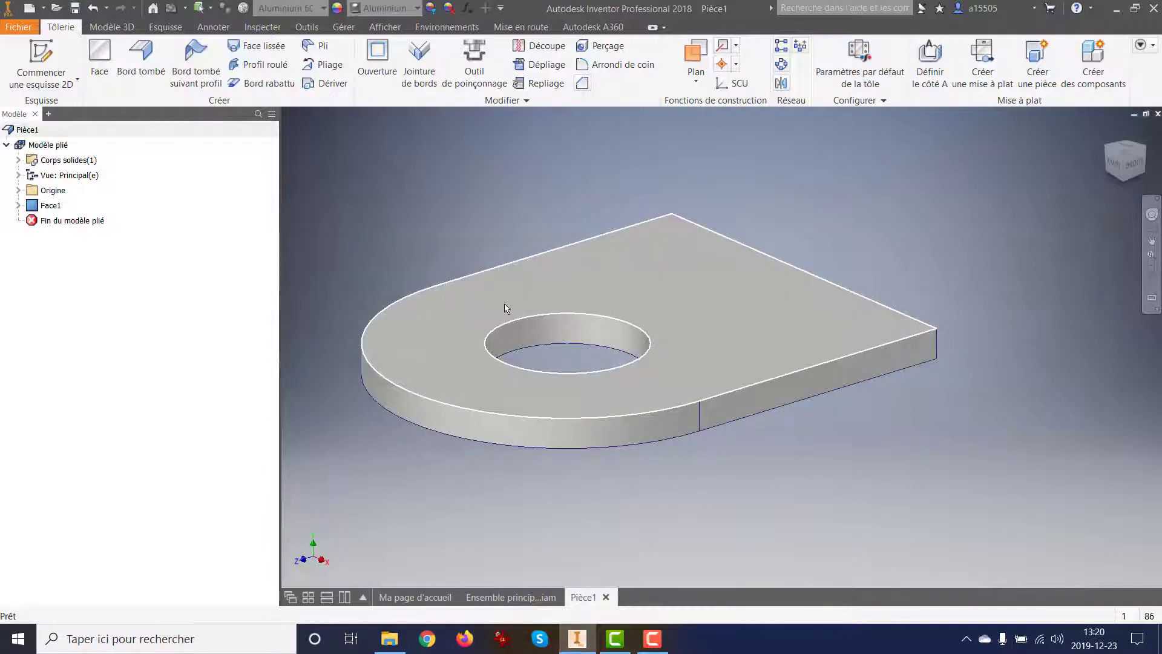
# Add a 40 mm, 90° Bord tombé flange along the plate's straight top edge.
pyautogui.keyDown('shift'); pyautogui.moveTo(507, 308); pyautogui.dragTo(441, 324, button='middle'); pyautogui.keyUp('shift')
pyautogui.moveTo(539, 337); pyautogui.dragTo(415, 311, button='middle')
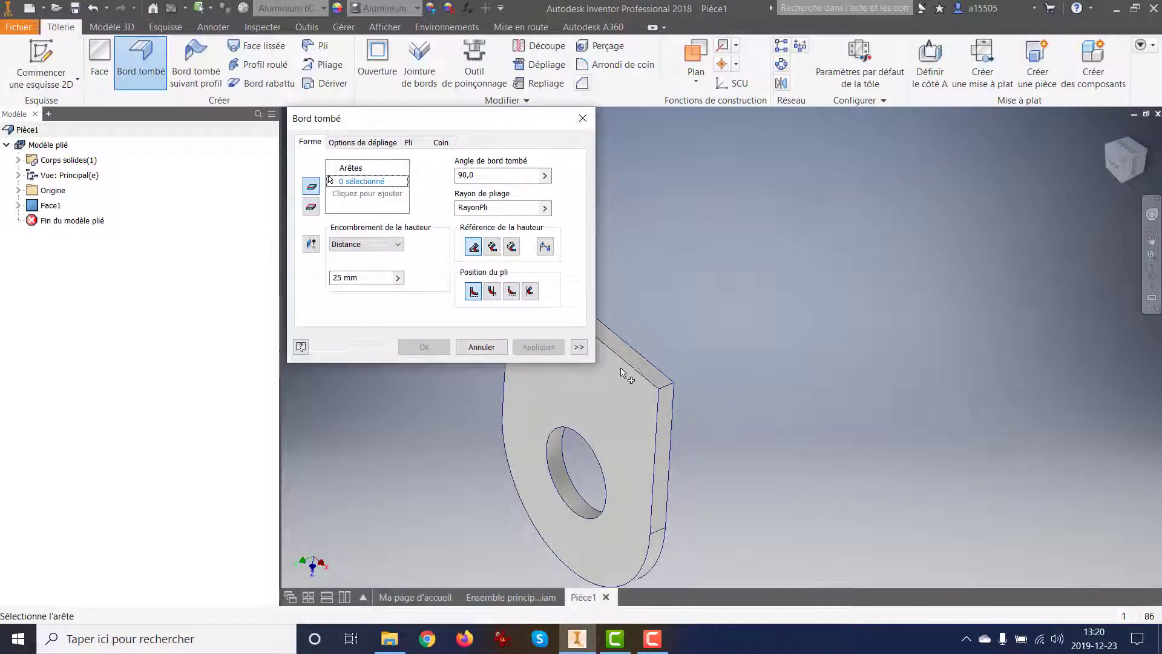
pyautogui.moveTo(615, 408); pyautogui.dragTo(700, 451, button='middle')
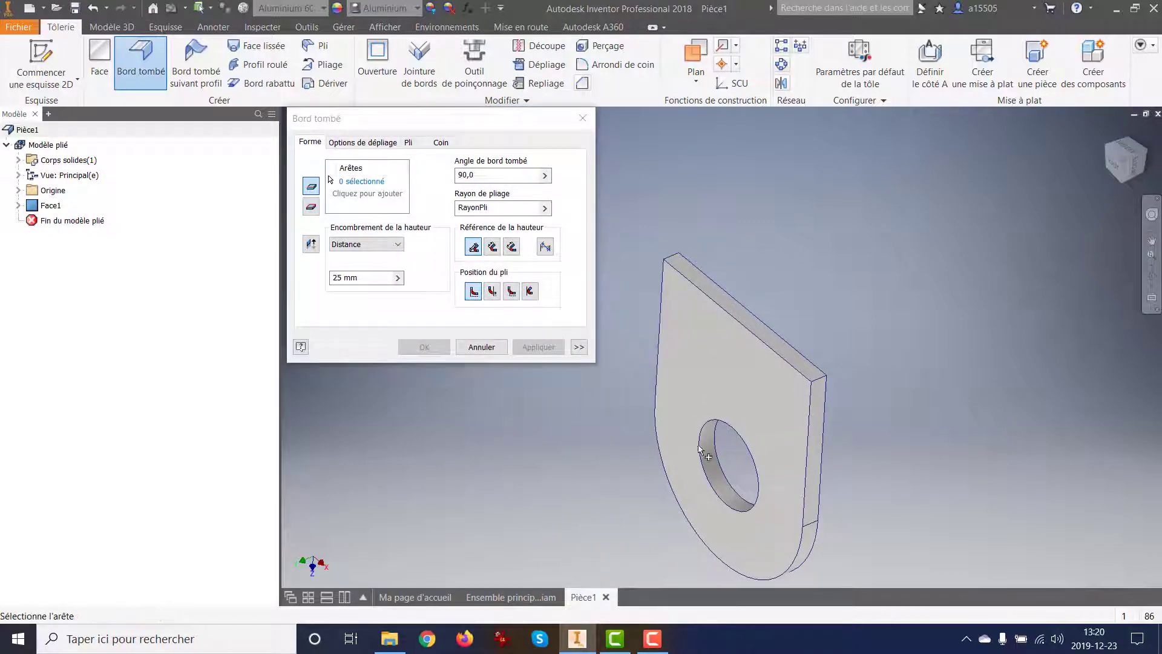
pyautogui.click(747, 333)
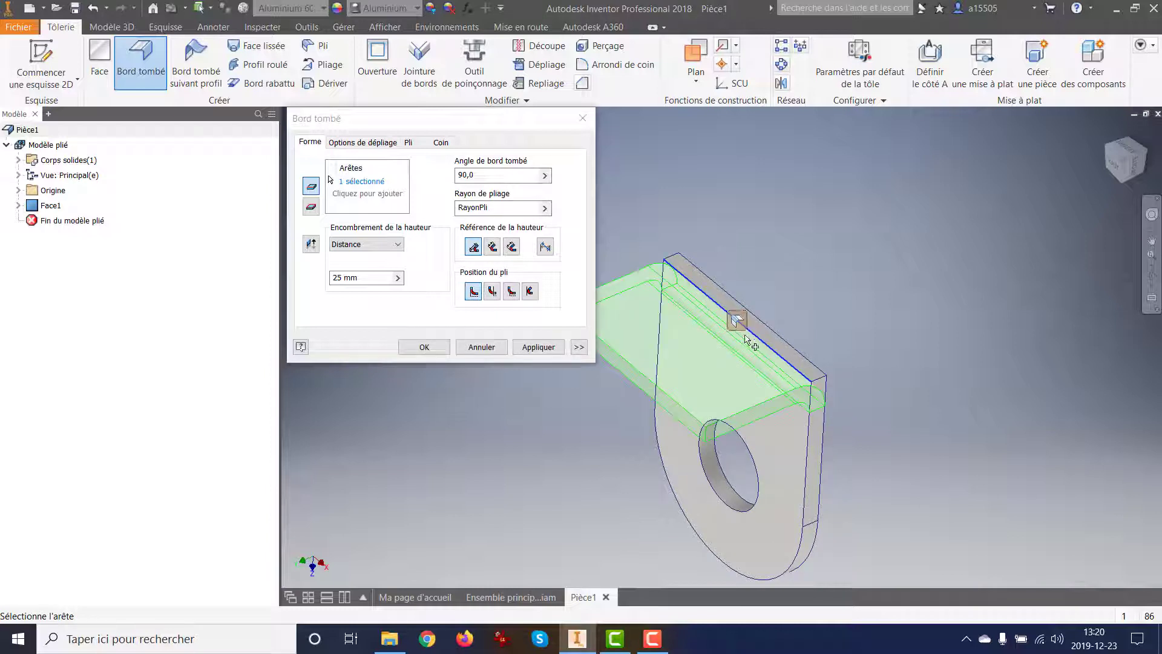
pyautogui.doubleClick(343, 278)
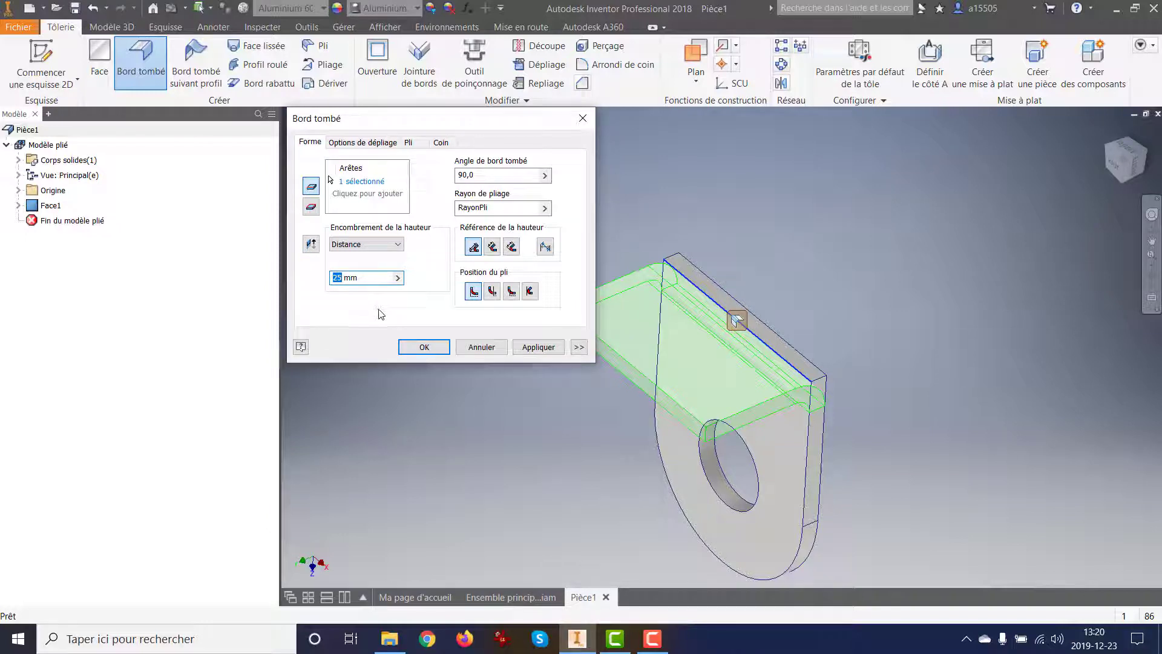
pyautogui.write('40')
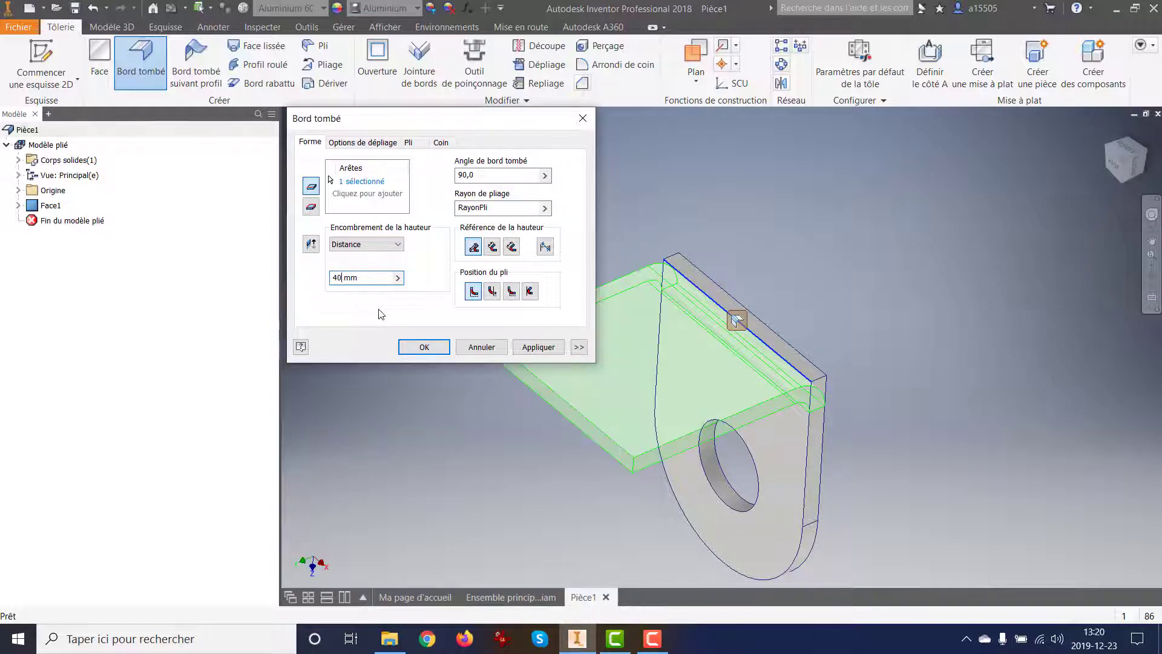
pyautogui.click(412, 348)
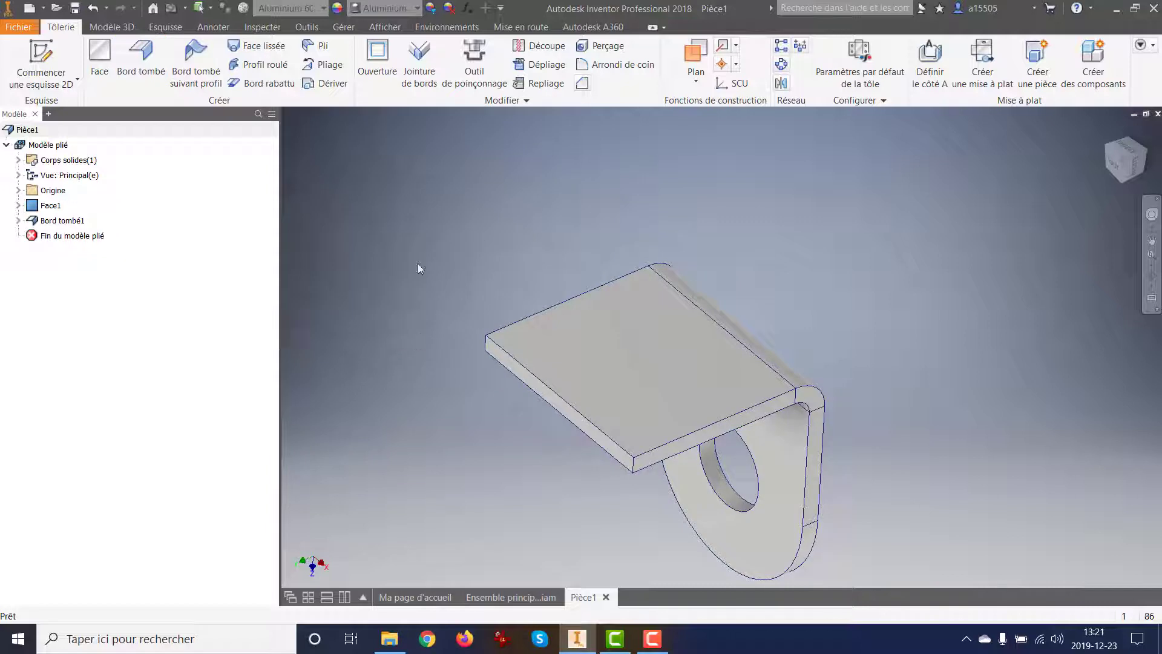
# Round the base's two free corners with a 20 mm Arrondi de coin radius.
pyautogui.scroll(4, 451, 117)
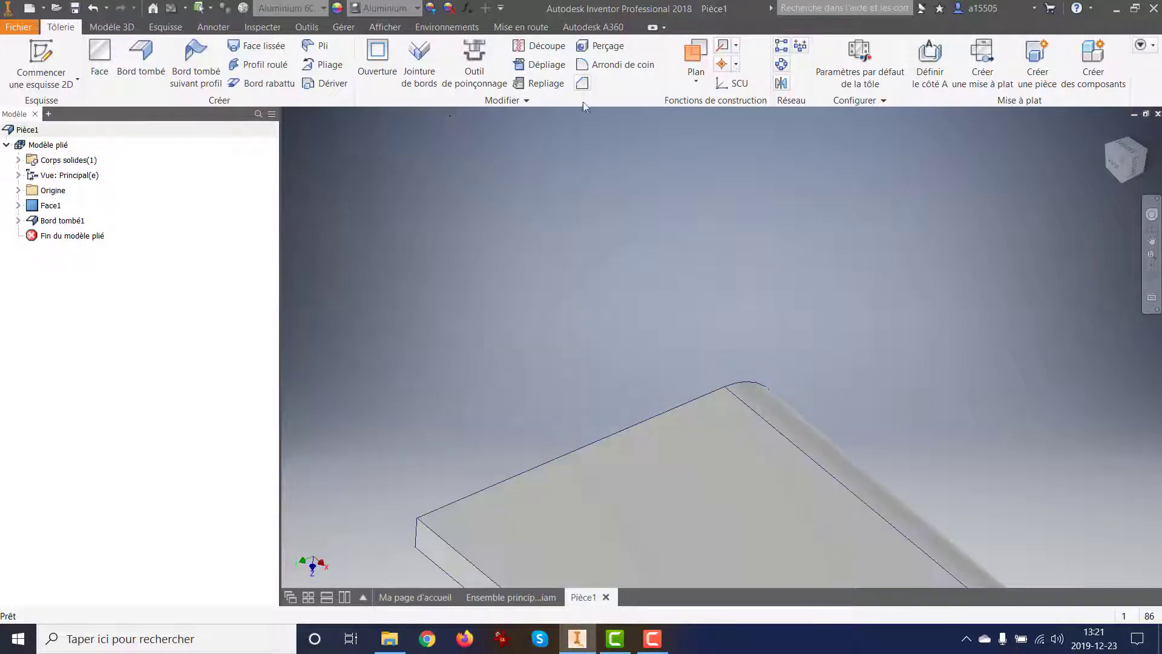
pyautogui.scroll(-5, 624, 182)
pyautogui.click(597, 68)
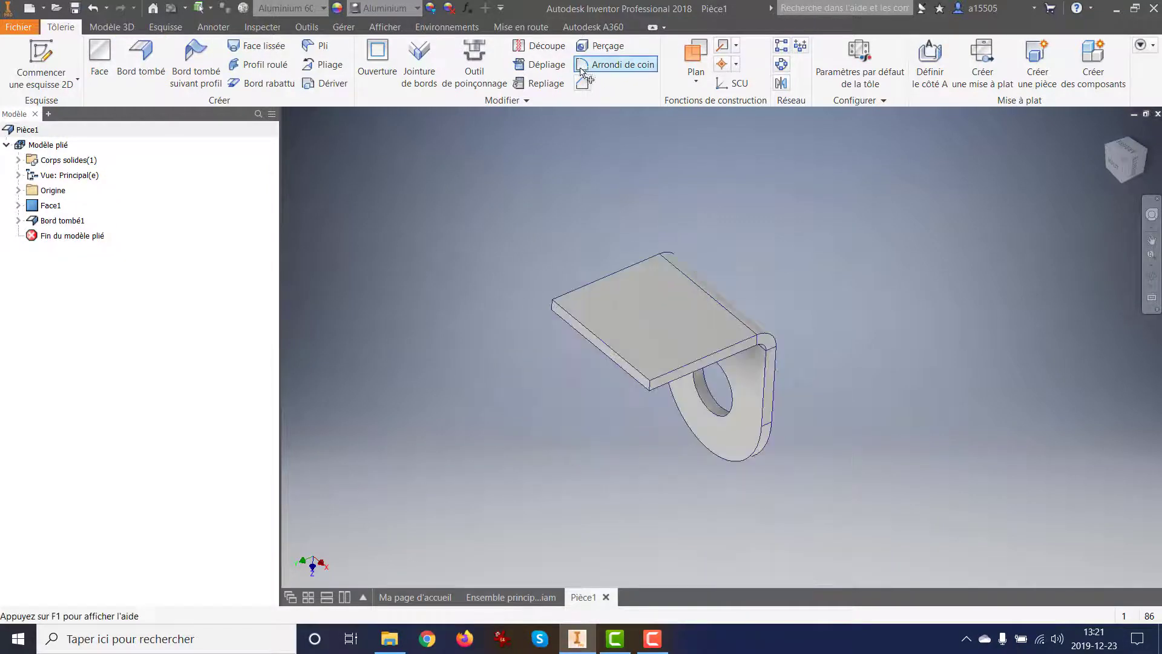
pyautogui.click(651, 386)
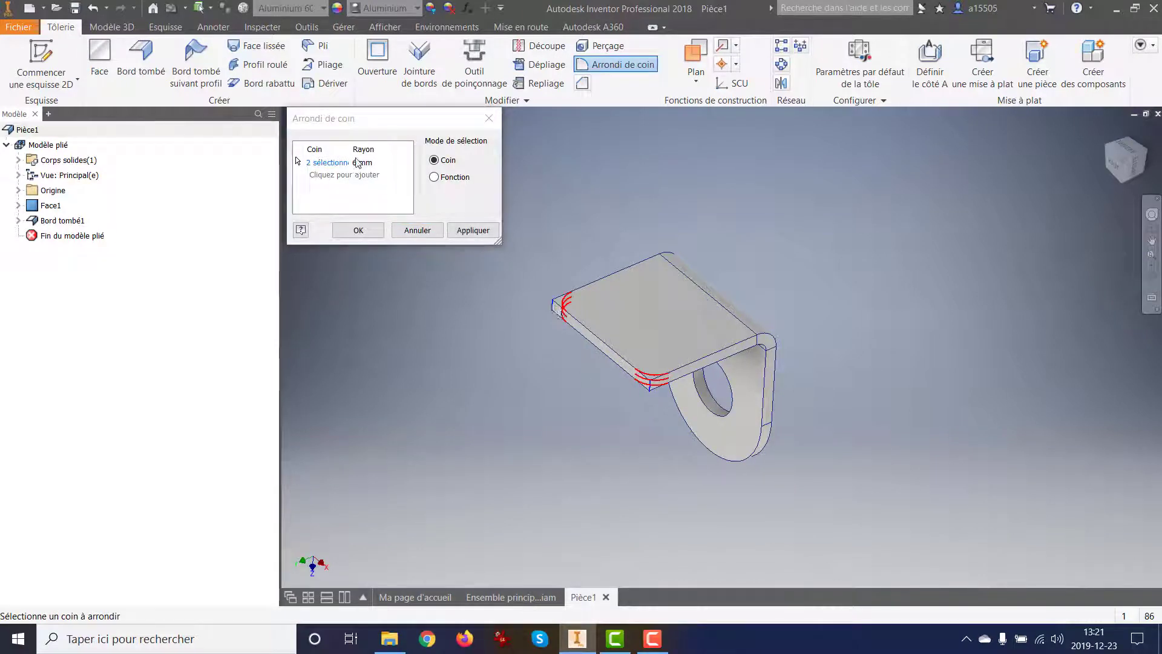
pyautogui.click(361, 162)
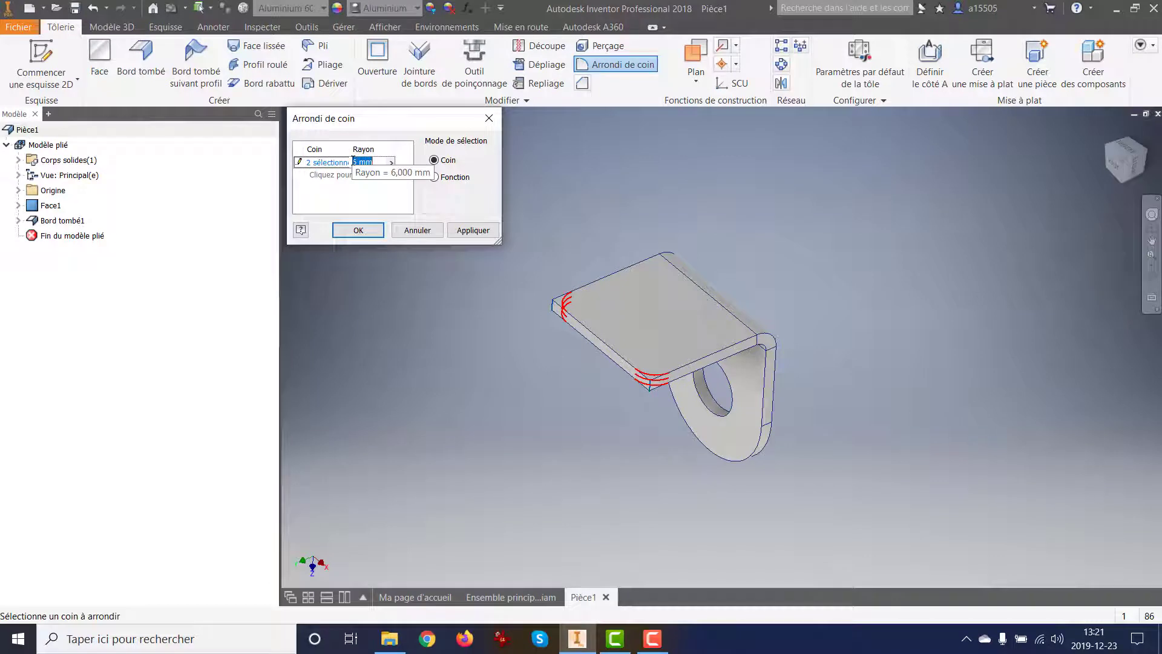
pyautogui.write('20')
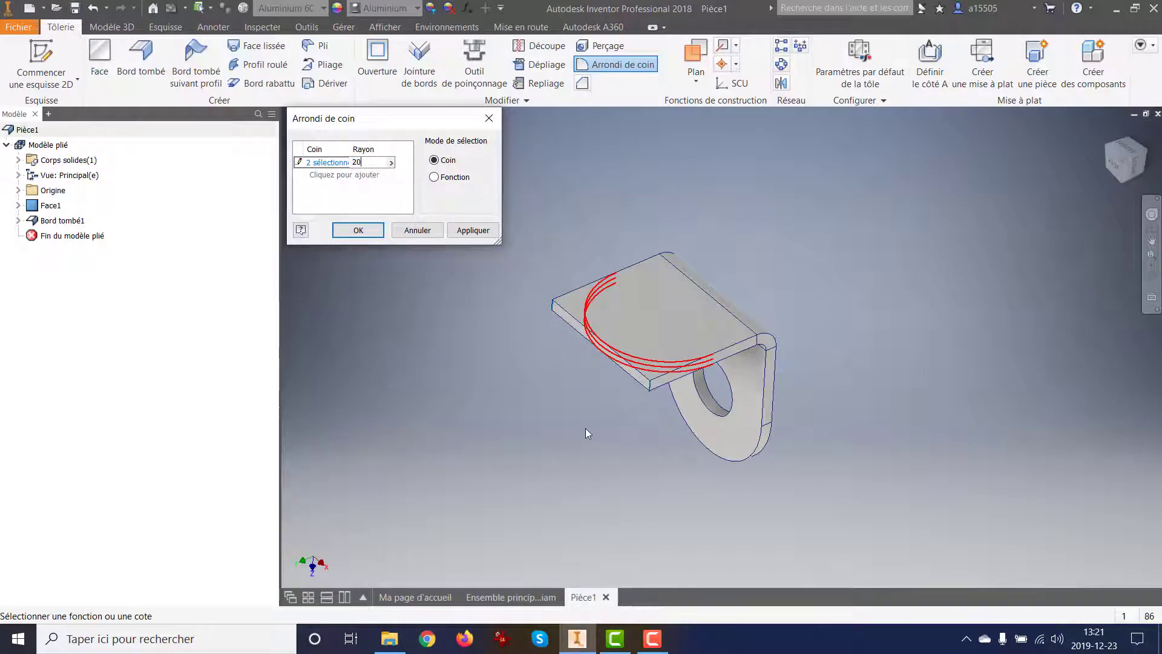
pyautogui.keyDown('shift'); pyautogui.moveTo(586, 429); pyautogui.dragTo(587, 471, button='middle'); pyautogui.keyUp('shift')
pyautogui.click(362, 231)
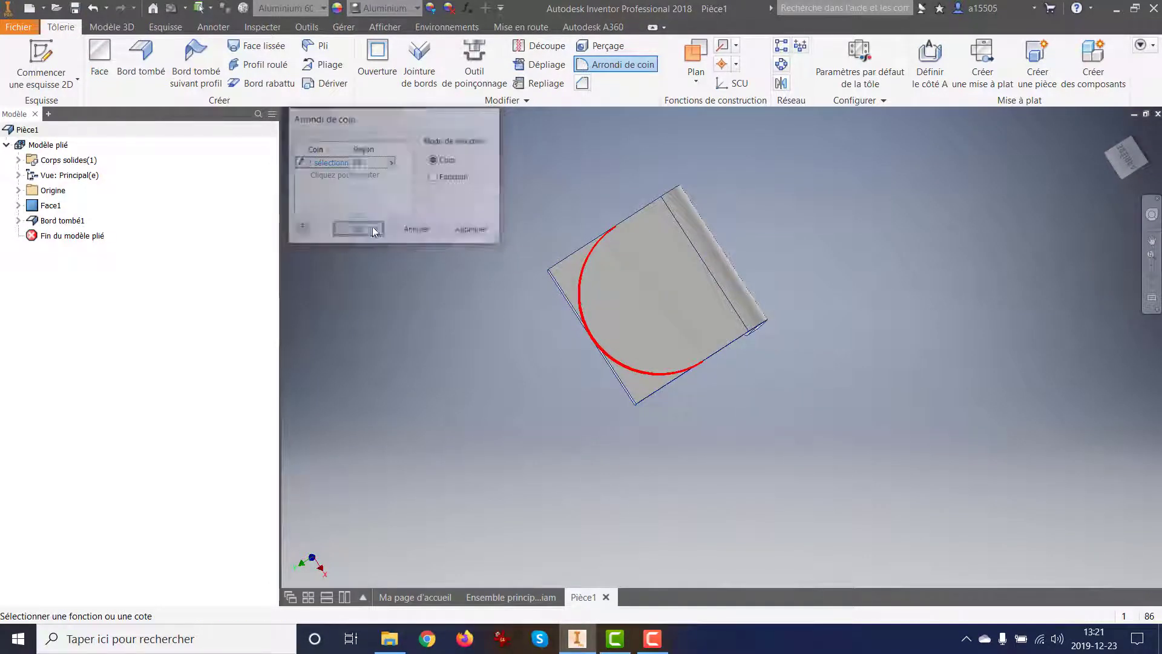
pyautogui.keyDown('shift'); pyautogui.moveTo(463, 396); pyautogui.dragTo(474, 345, button='middle'); pyautogui.keyUp('shift')
# Start a sketch on the base's top face and place a hole-centre point.
pyautogui.scroll(-3, 461, 338)
pyautogui.click(43, 62)
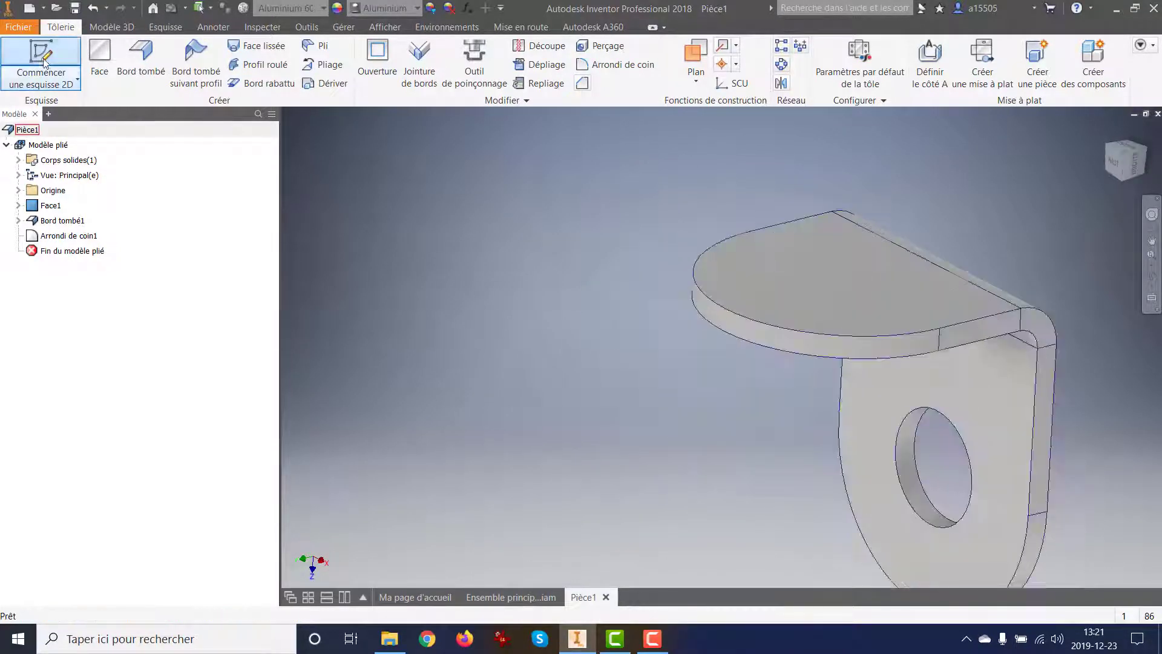
pyautogui.click(785, 290)
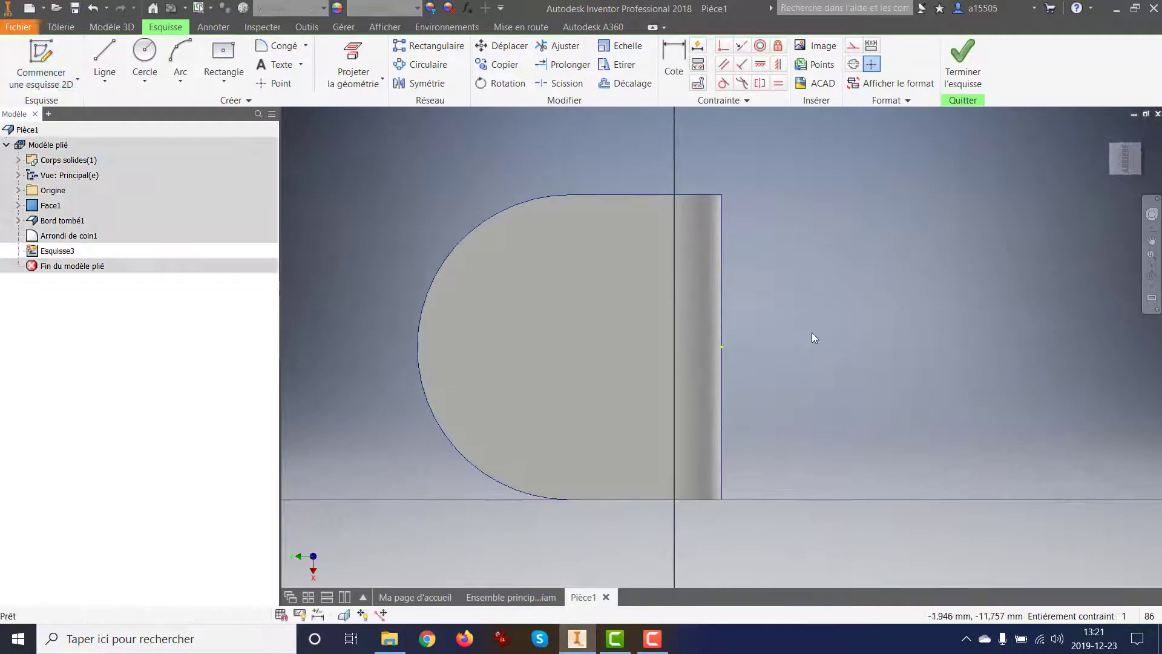
pyautogui.click(274, 83)
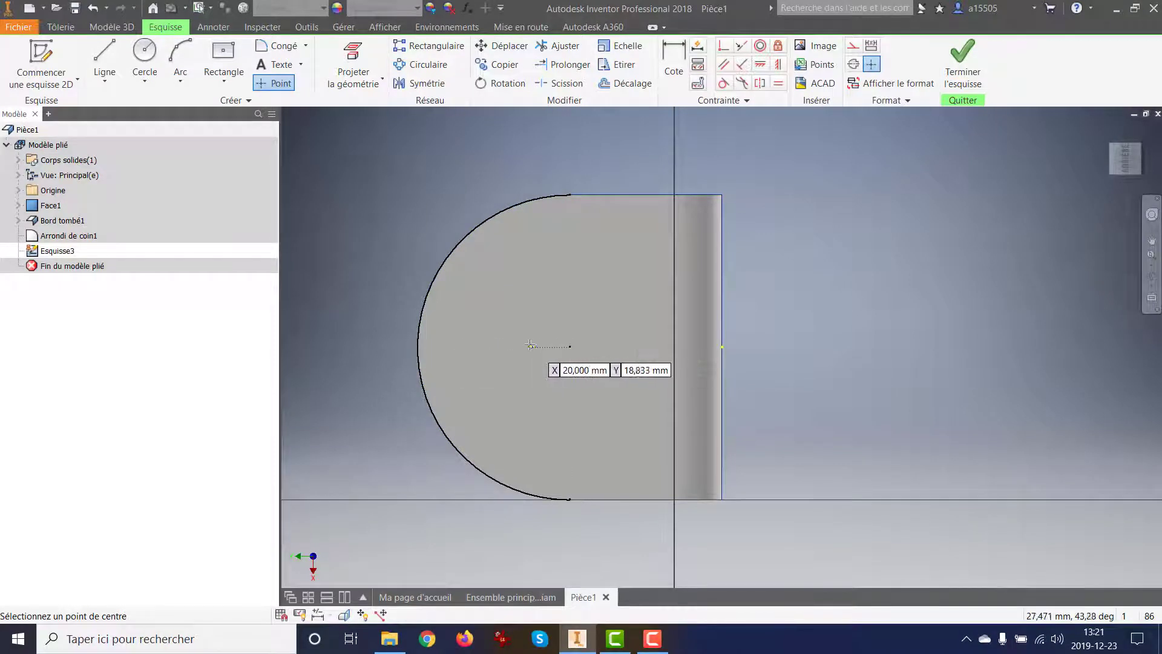
pyautogui.click(505, 345)
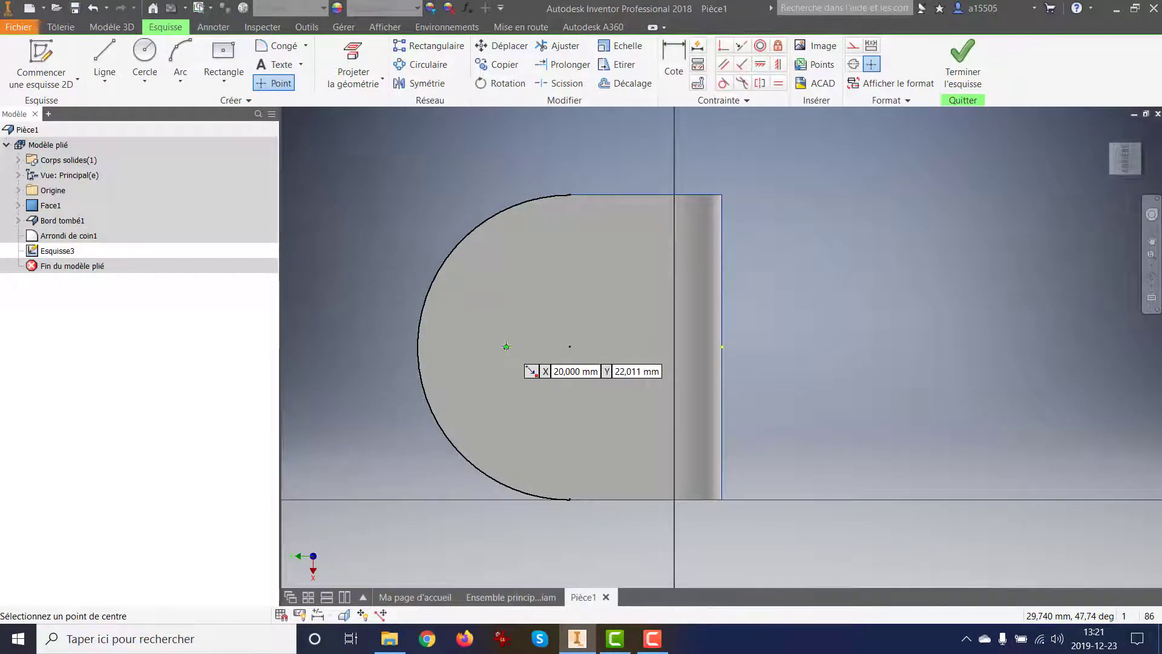
pyautogui.rightClick(391, 280)
pyautogui.click(391, 238)
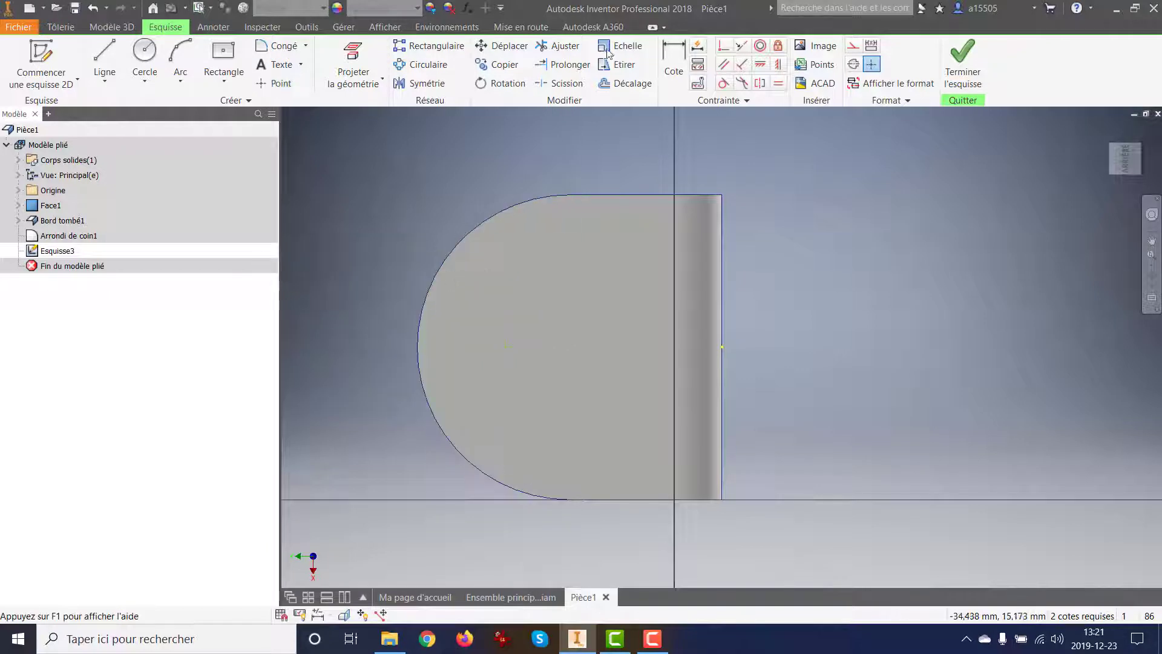
# Dimension the point 10 mm from the rounded end's arc centre and finish the sketch.
pyautogui.click(673, 54)
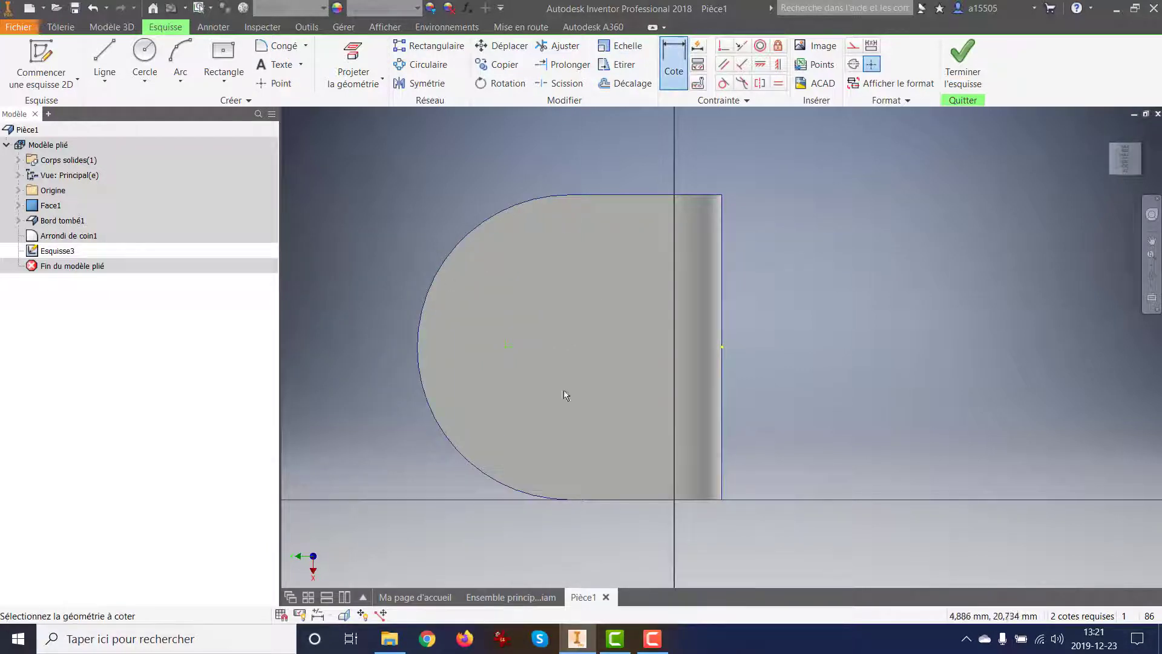
pyautogui.click(417, 345)
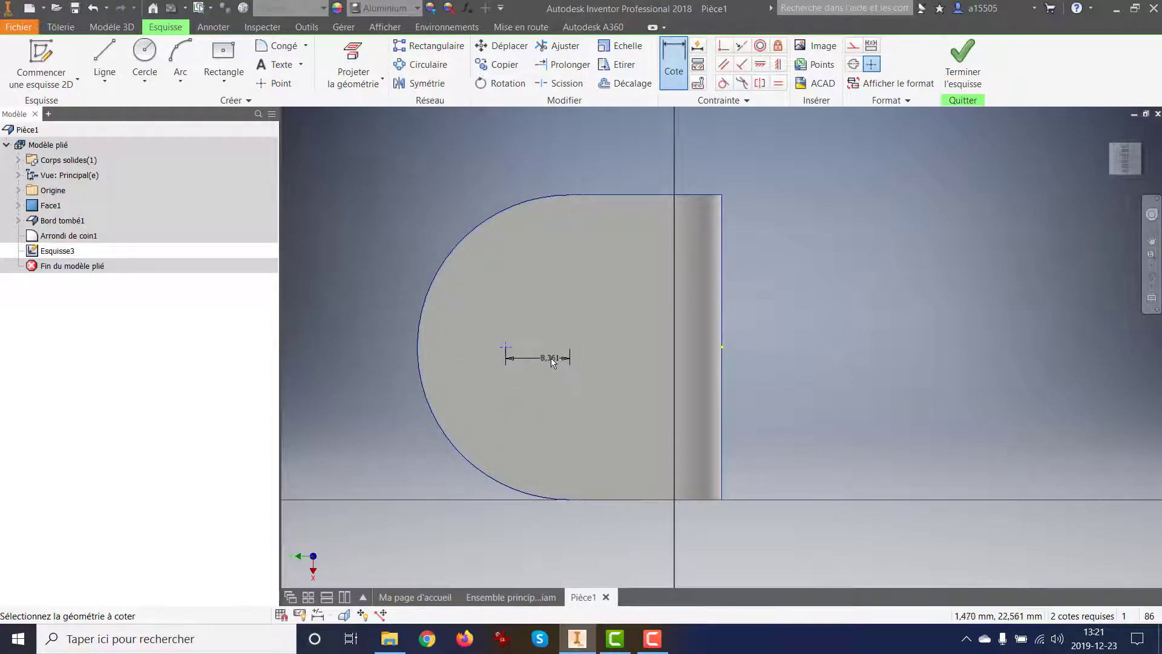
pyautogui.click(553, 358)
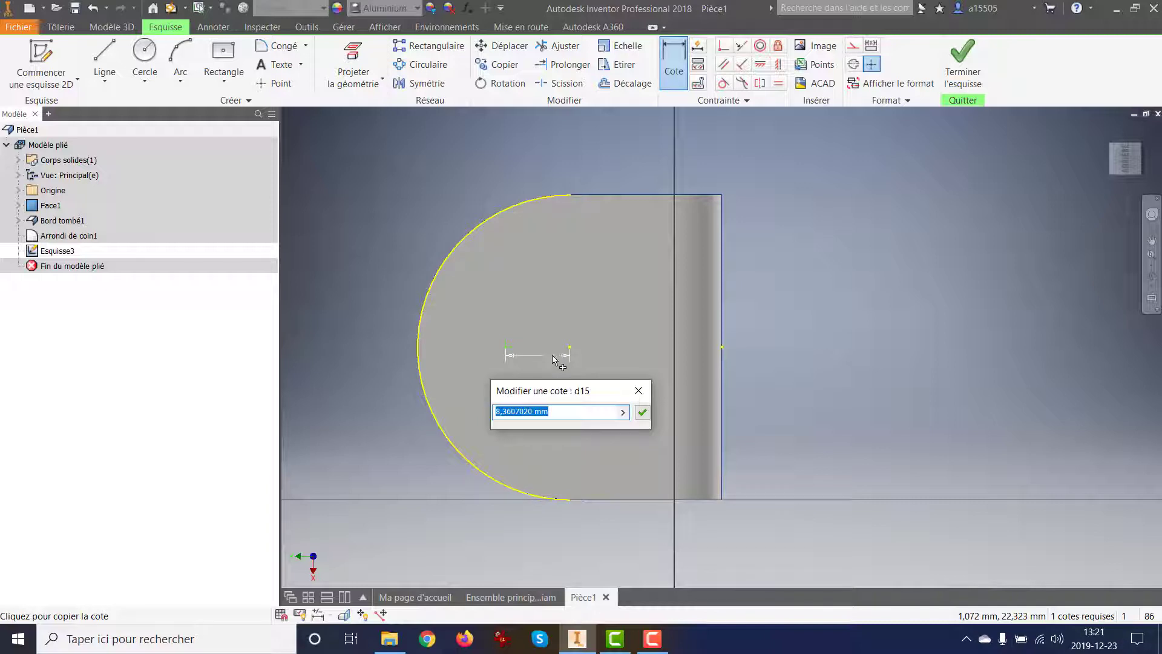
pyautogui.press('Return')
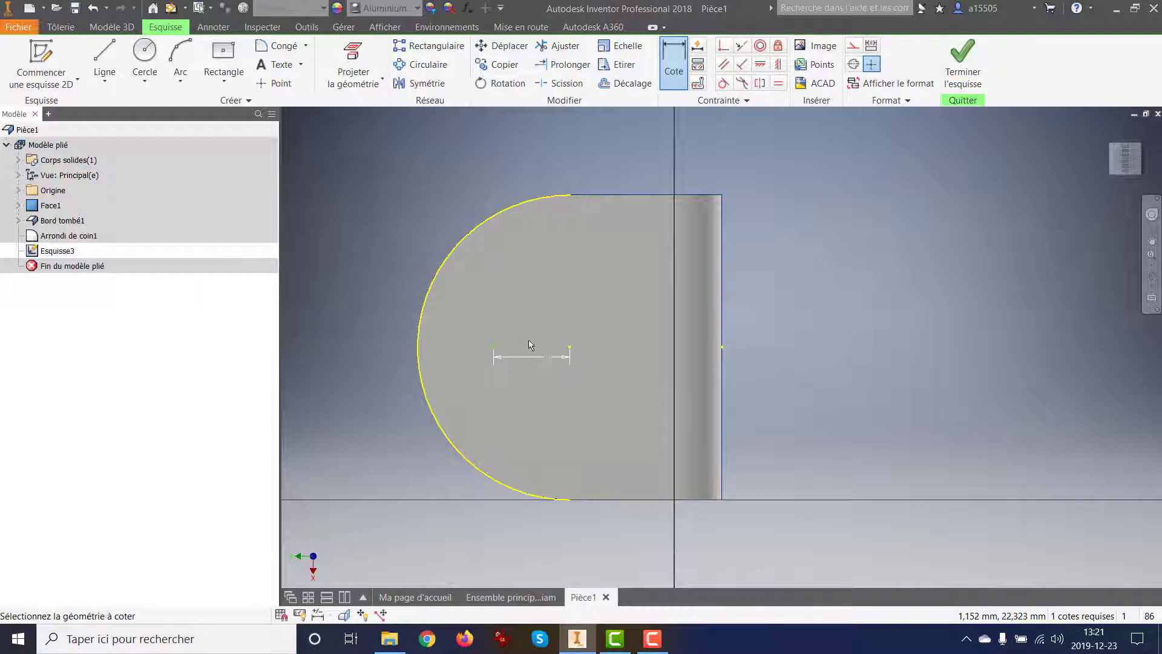
pyautogui.rightClick(382, 209)
pyautogui.click(438, 211)
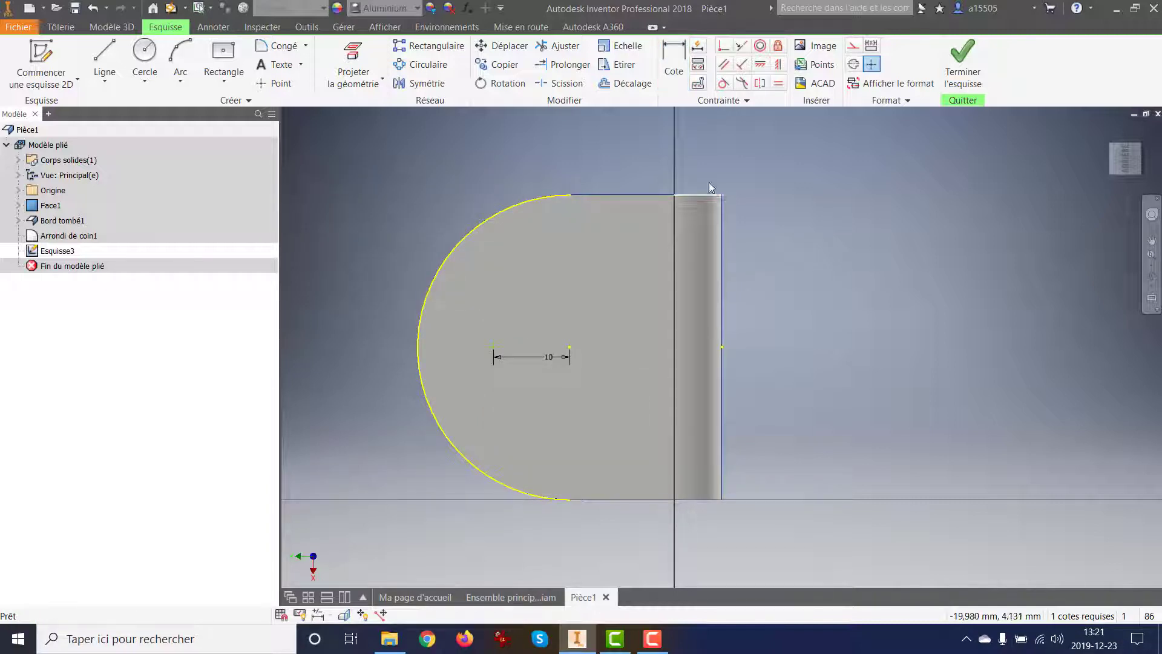
pyautogui.click(953, 61)
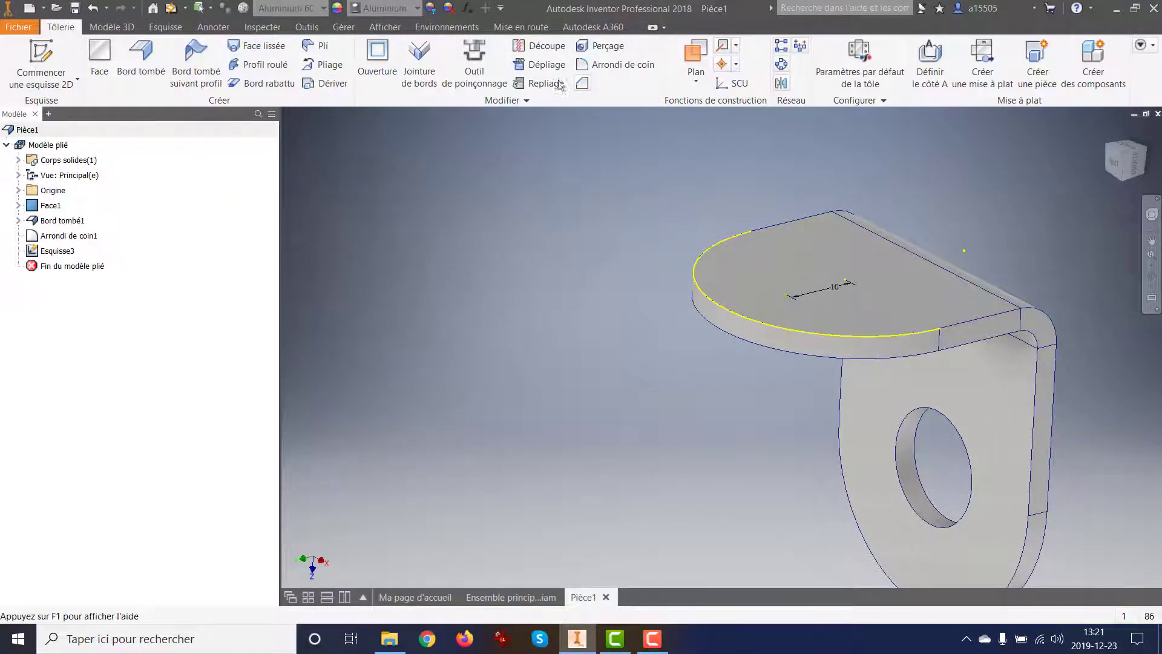
pyautogui.click(602, 45)
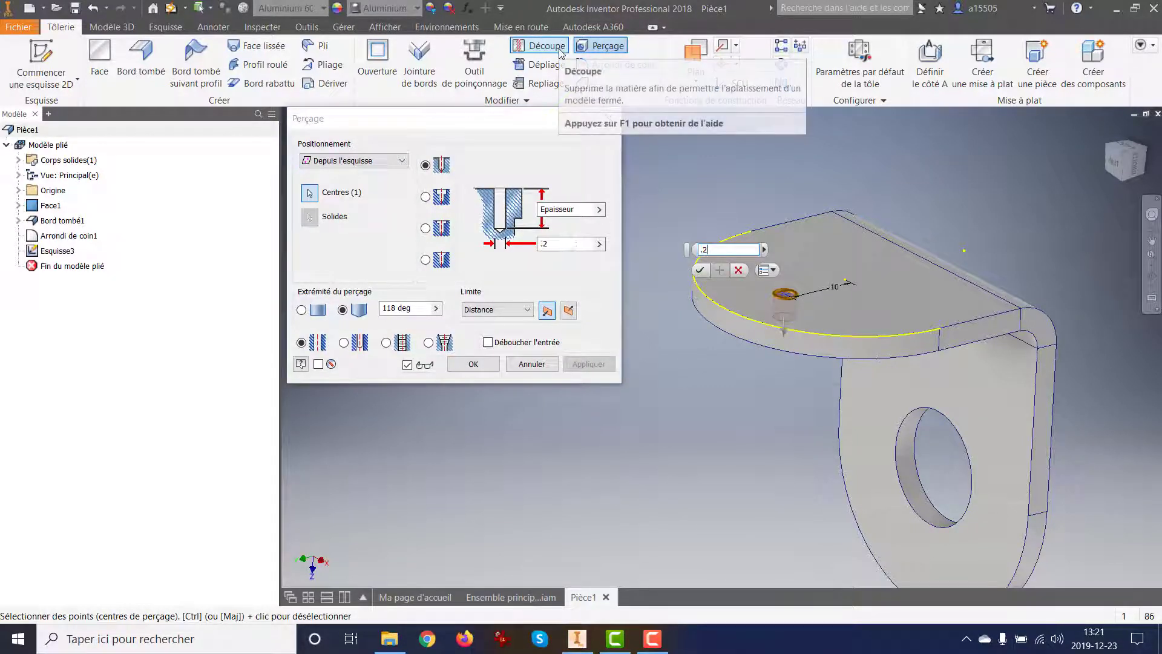
# Cut a .26 in diameter Perçage hole at the sketched point.
pyautogui.write('.26in')
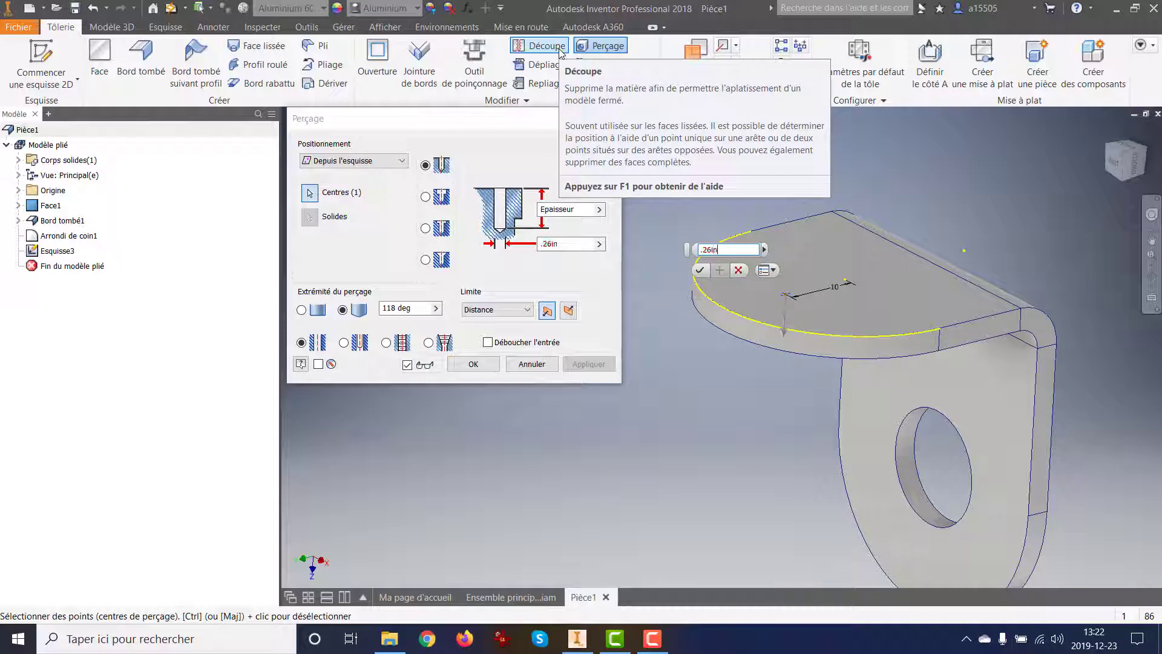
pyautogui.click(700, 271)
pyautogui.scroll(-2, 401, 285)
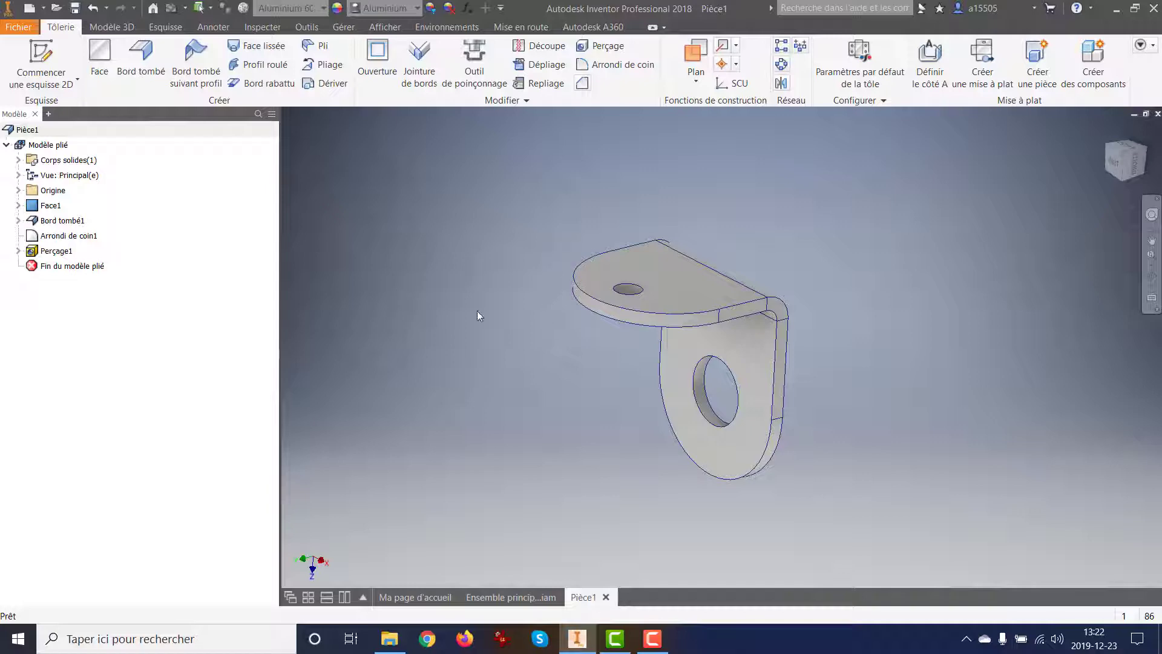
# Save the part as 'attache piston' in the demo pneumatique folder.
pyautogui.click(16, 26)
pyautogui.click(47, 183)
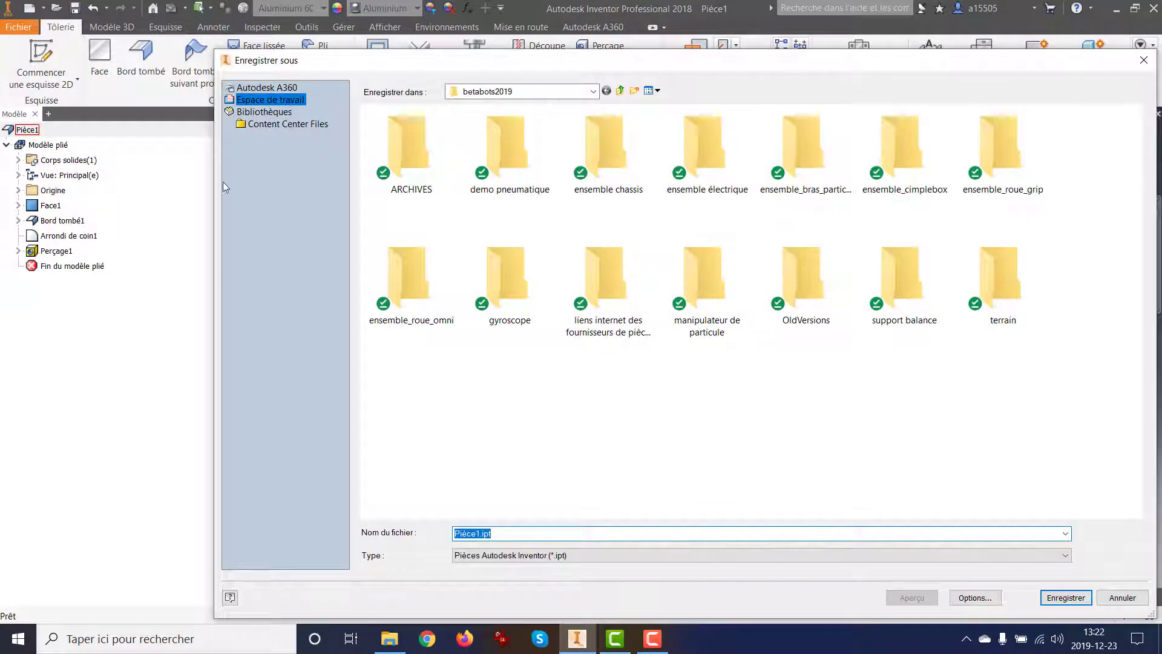
pyautogui.doubleClick(484, 176)
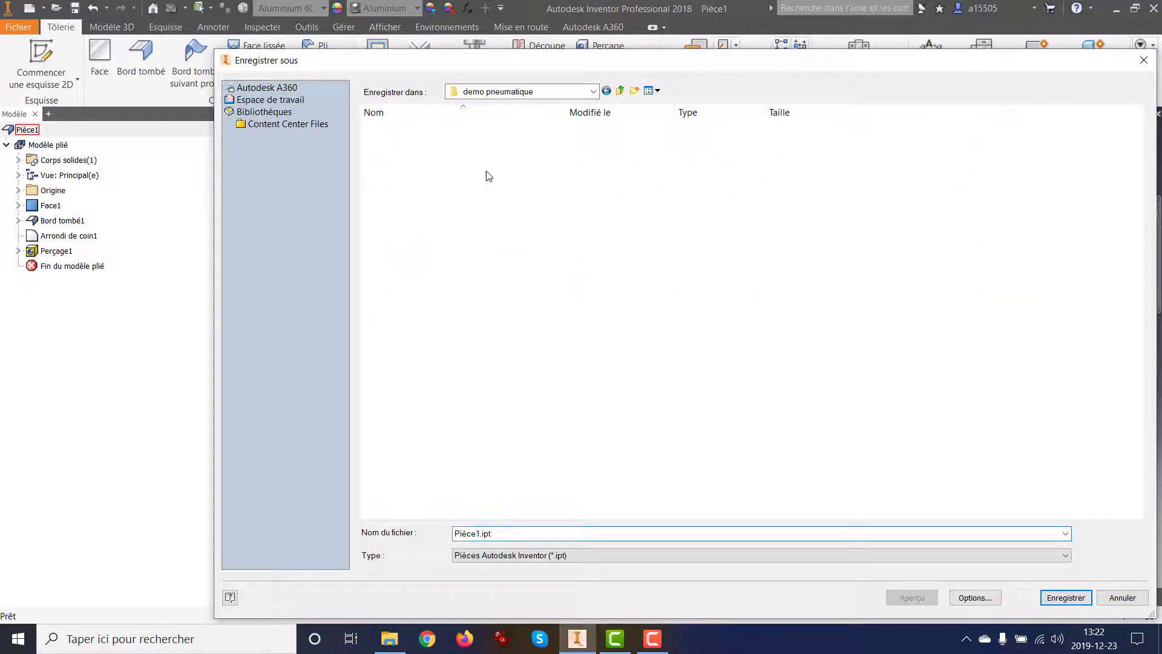
pyautogui.doubleClick(492, 532)
pyautogui.write('attache')
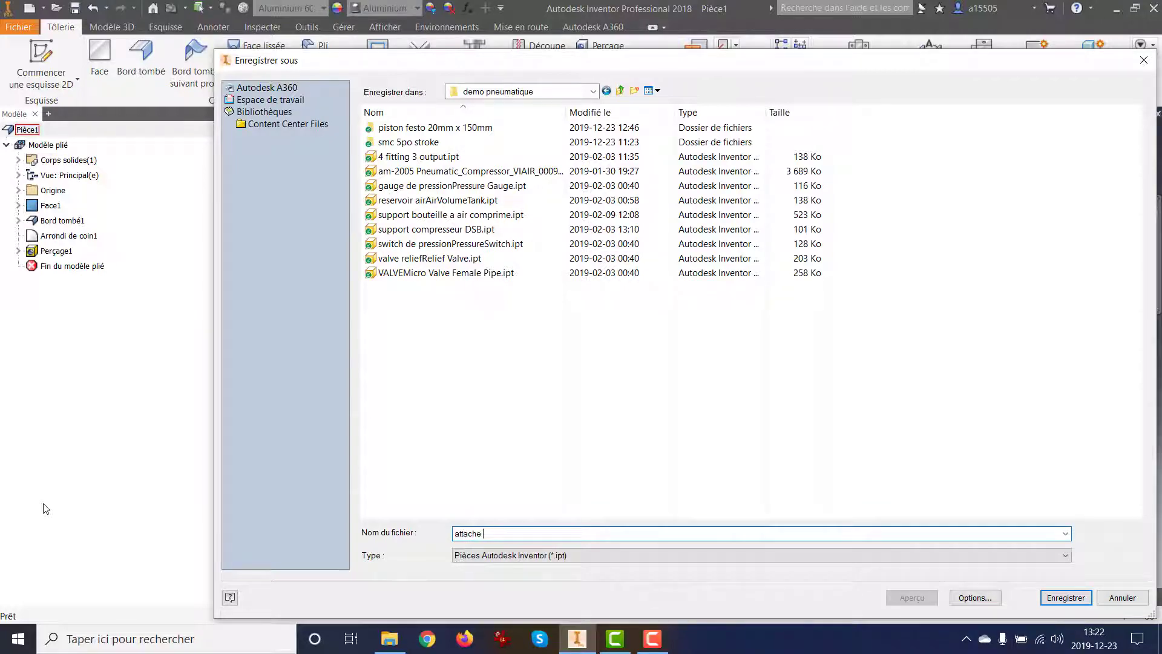
pyautogui.write(' piston')
pyautogui.press('Return')
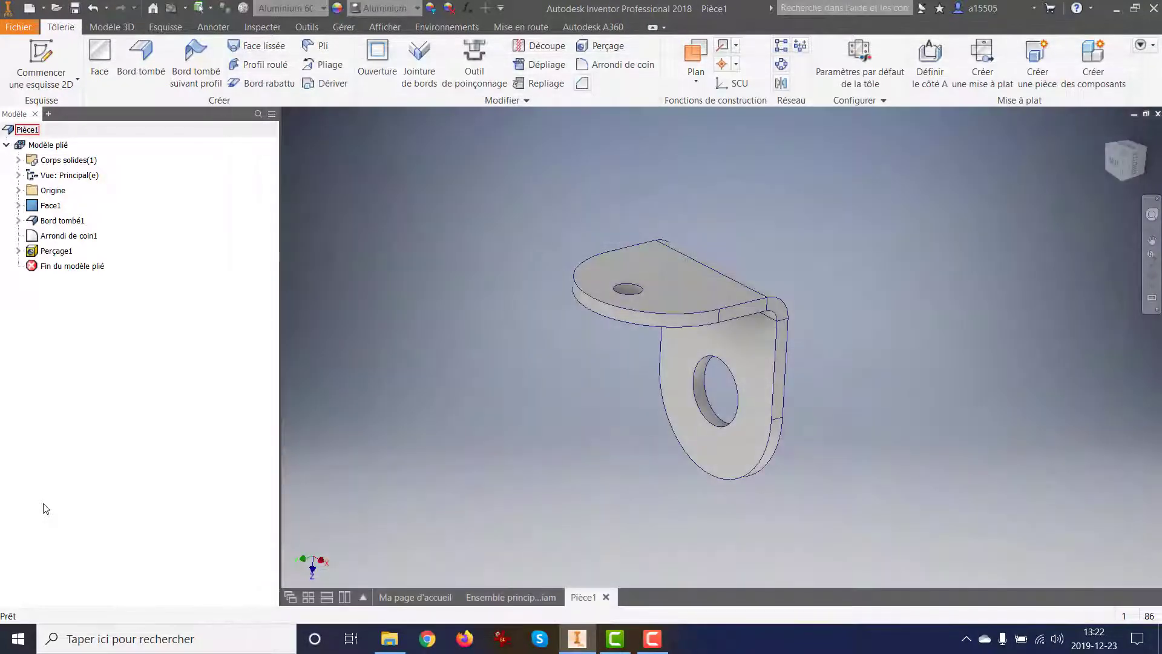
# In the robot assembly, insert attache piston.ipt as a new component.
pyautogui.click(517, 595)
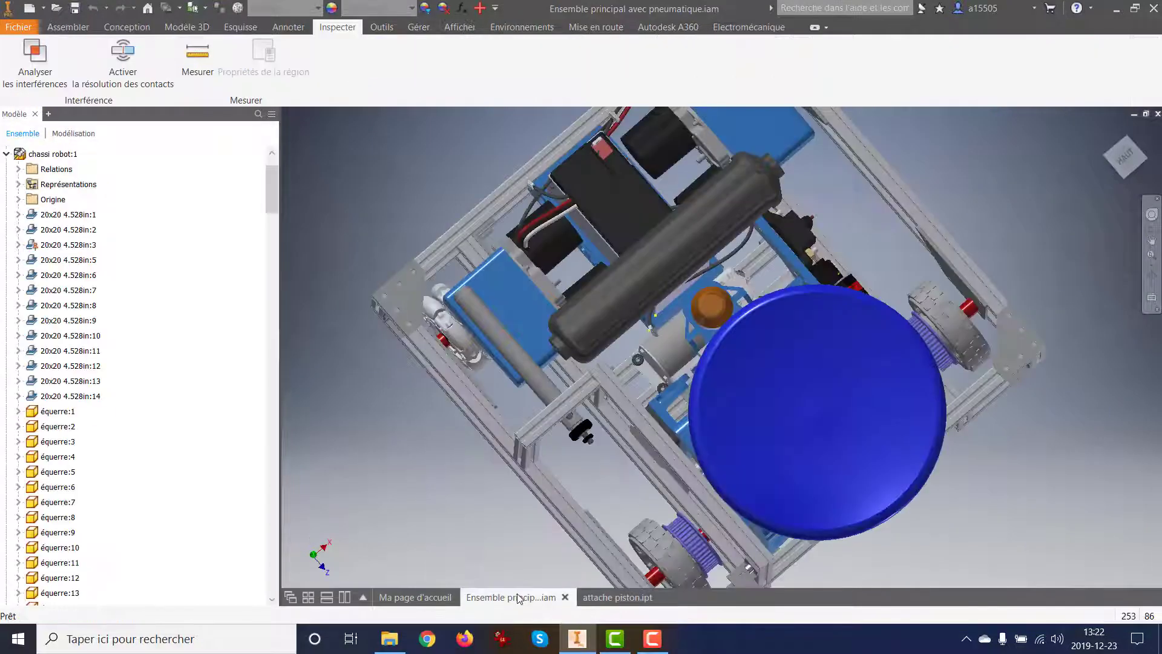
pyautogui.keyDown('shift'); pyautogui.moveTo(561, 491); pyautogui.dragTo(558, 435, button='middle'); pyautogui.keyUp('shift')
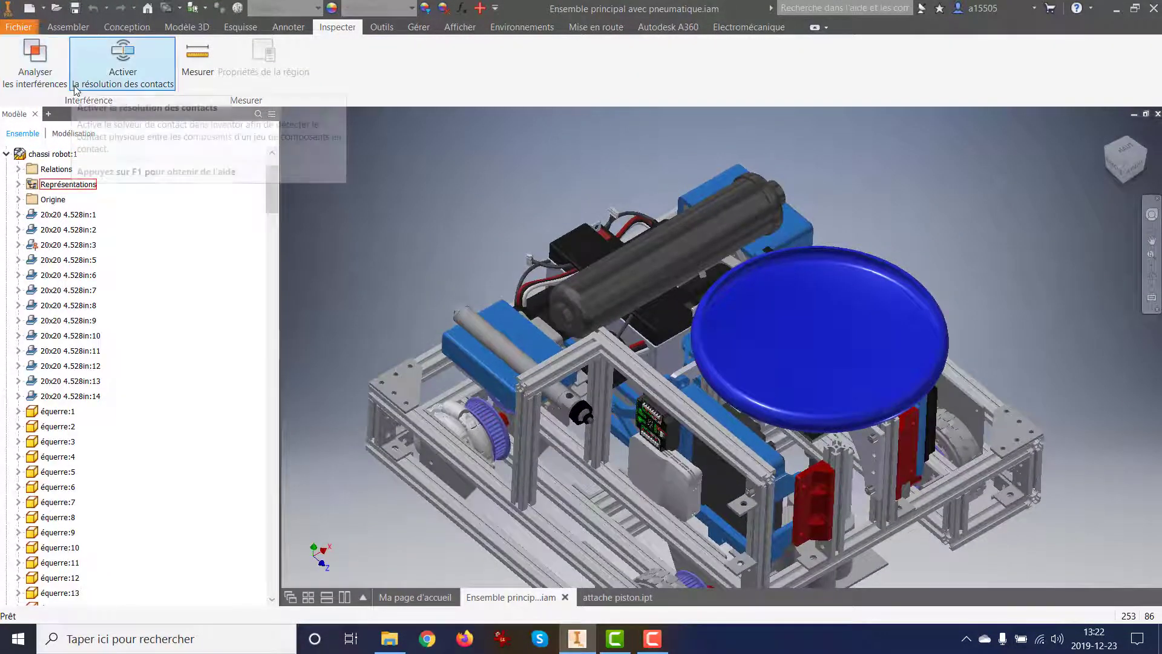
pyautogui.click(69, 28)
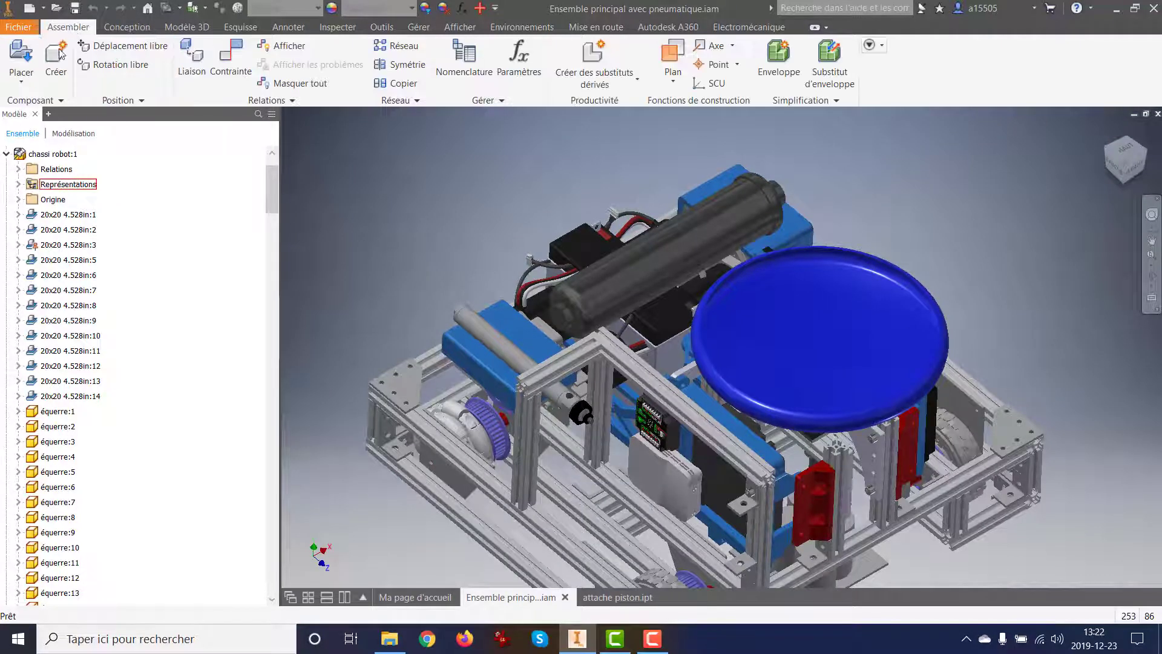
pyautogui.click(22, 56)
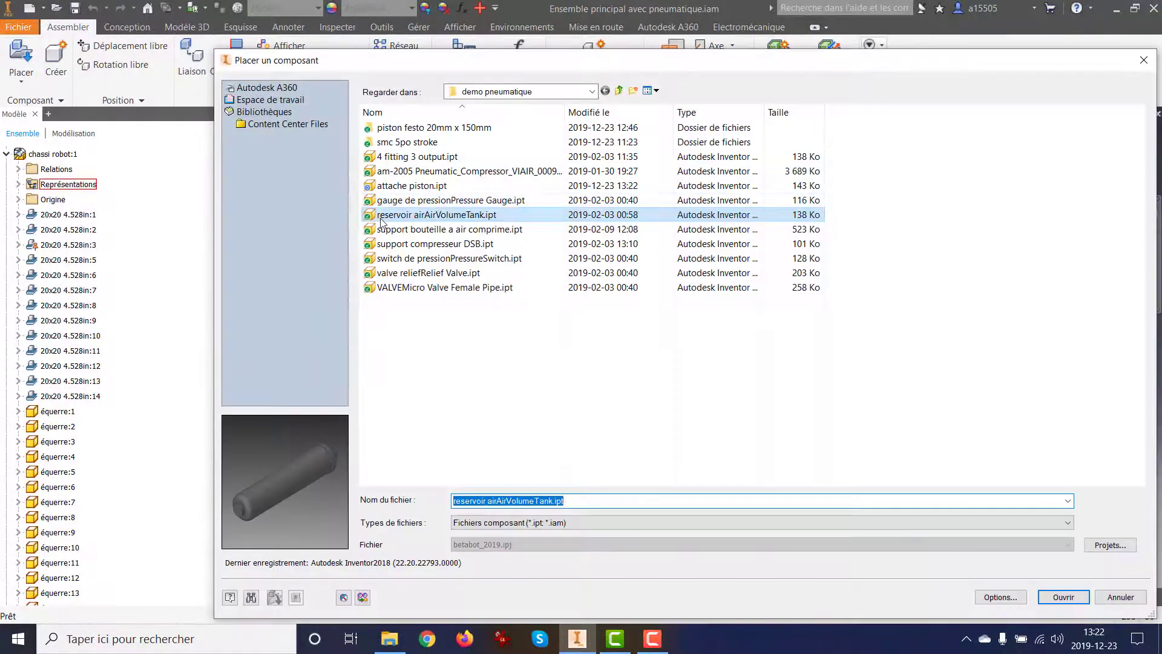
pyautogui.doubleClick(404, 187)
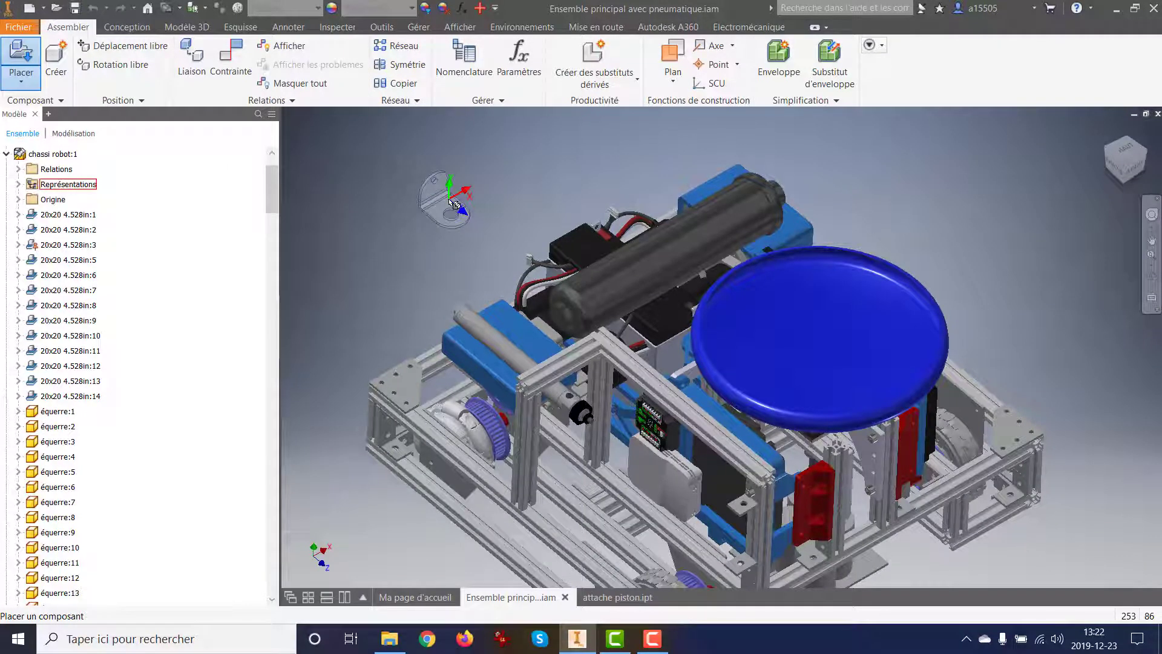
# Rotate the bracket 90° about X and twice 90° about Z, then place it once.
pyautogui.rightClick(449, 201)
pyautogui.click(415, 182)
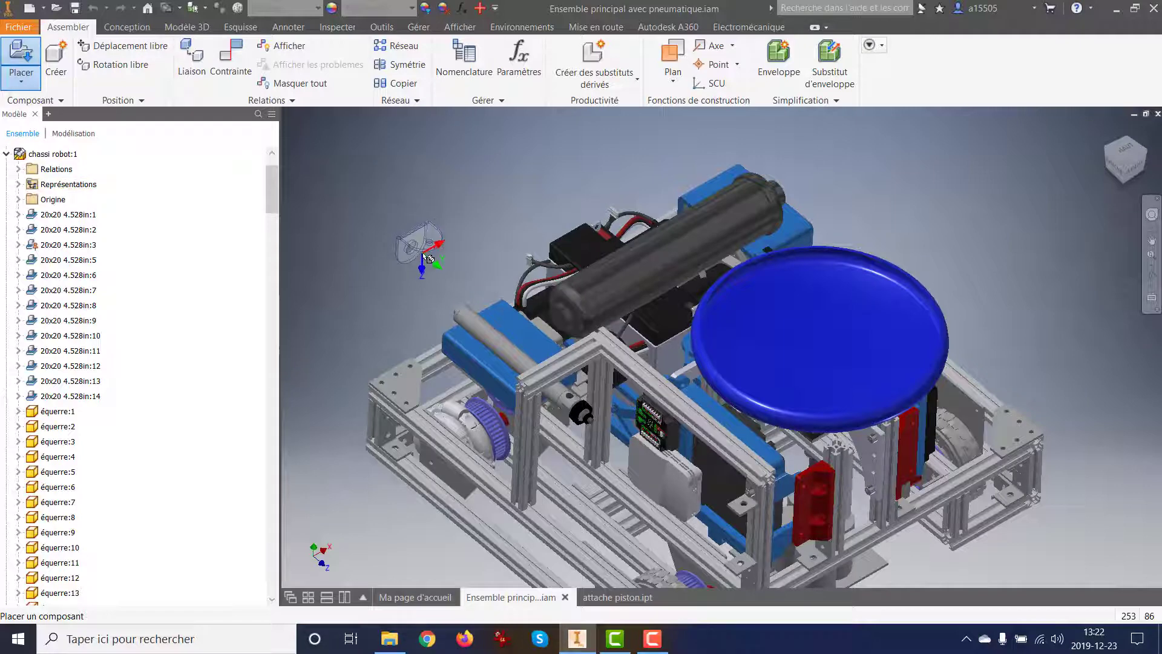
pyautogui.rightClick(427, 259)
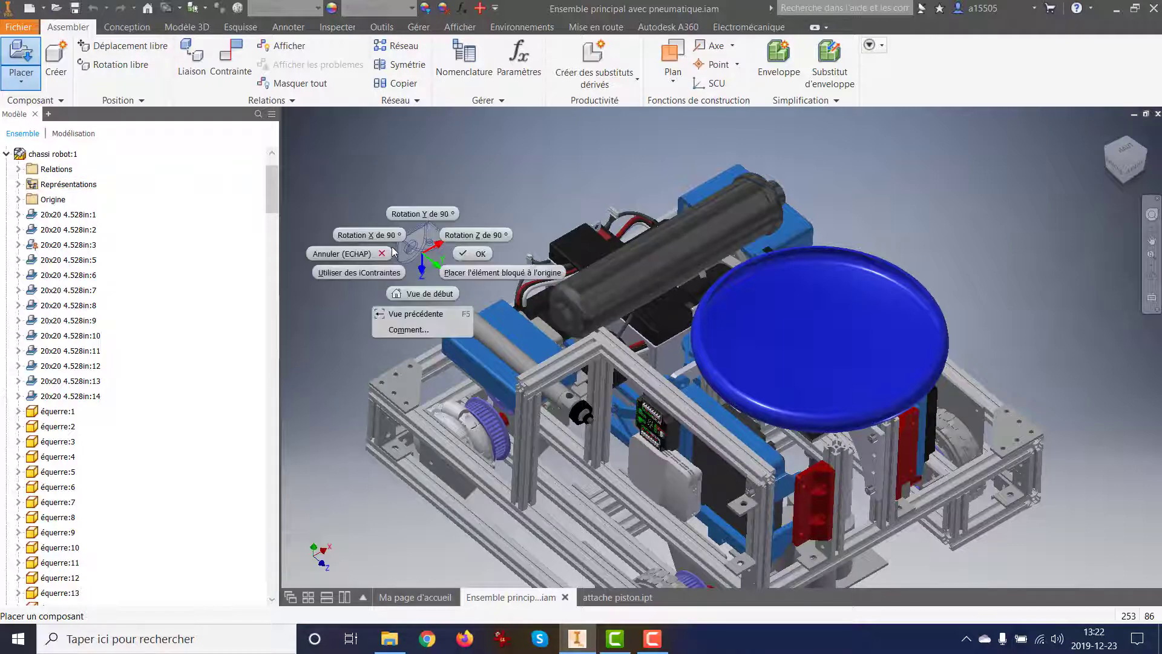
pyautogui.click(449, 233)
pyautogui.rightClick(428, 227)
pyautogui.click(458, 212)
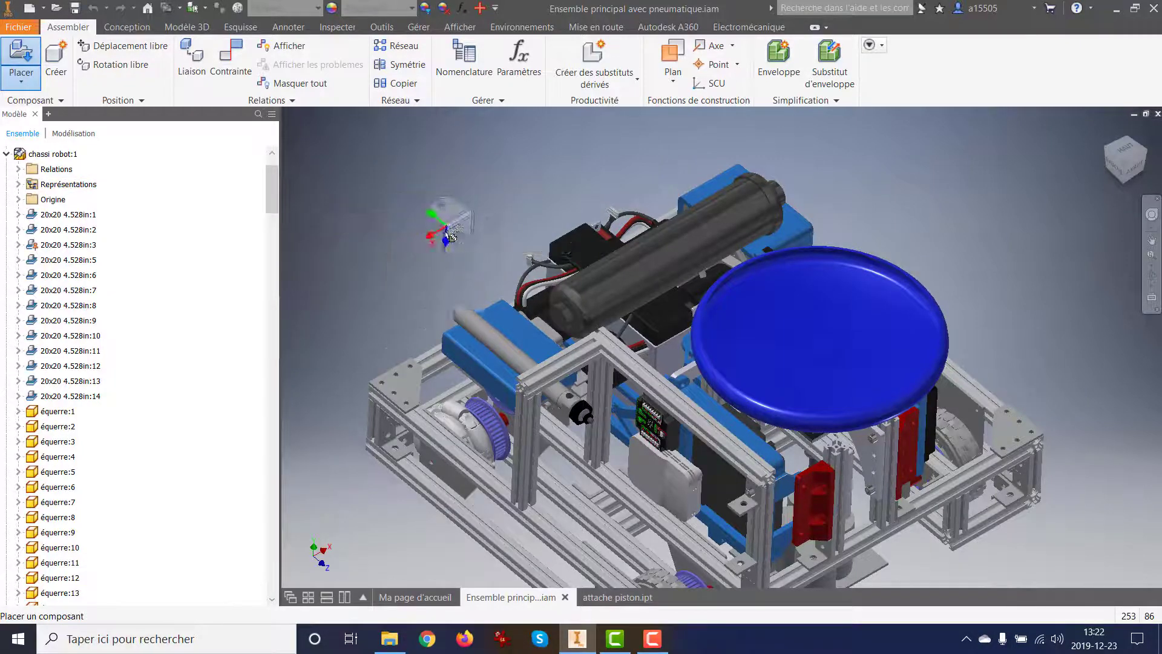
pyautogui.click(434, 252)
pyautogui.rightClick(369, 260)
pyautogui.click(404, 262)
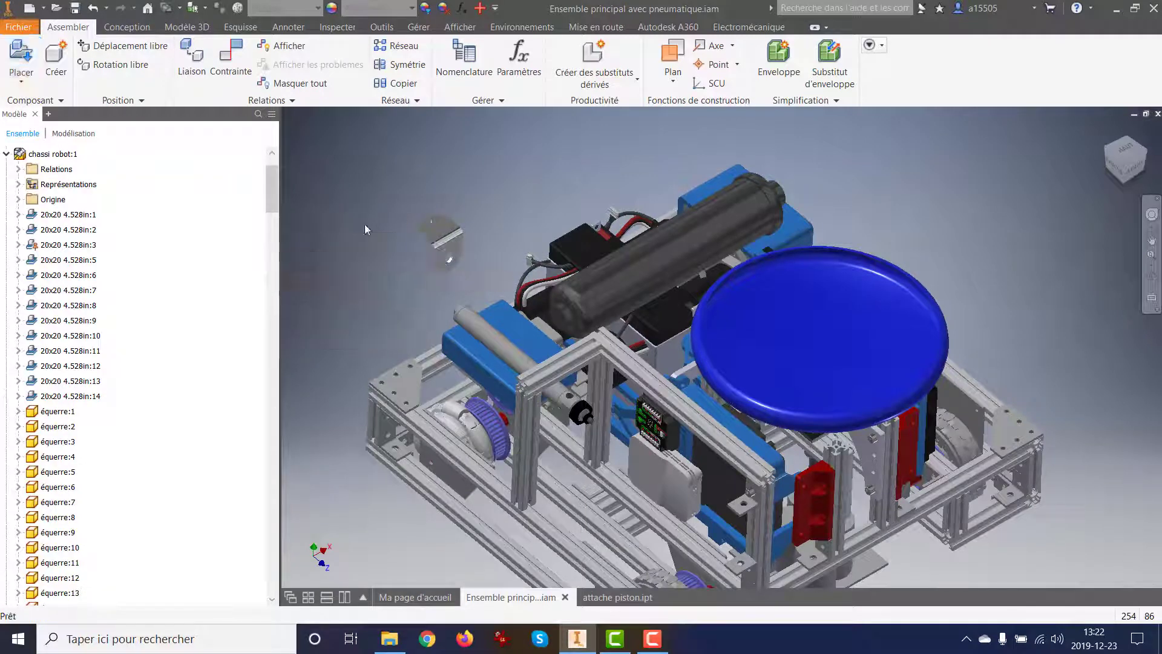
pyautogui.click(230, 61)
# Start a constraint and select the bracket face as the first mate geometry.
pyautogui.scroll(-5, 472, 270)
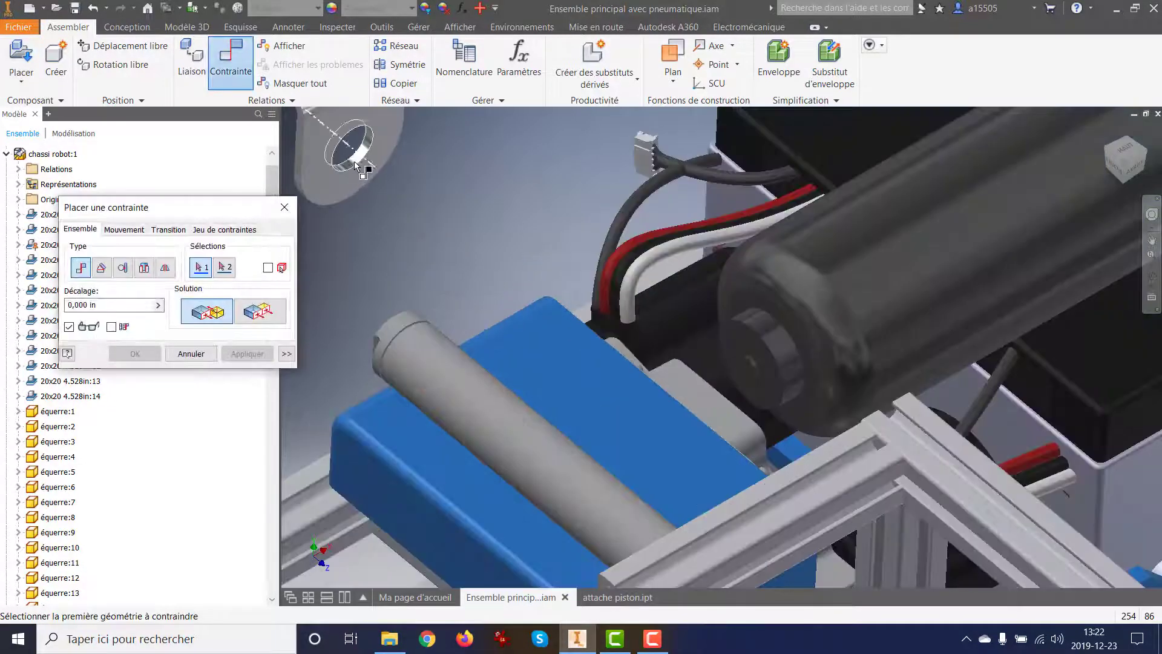
pyautogui.scroll(10, 415, 240)
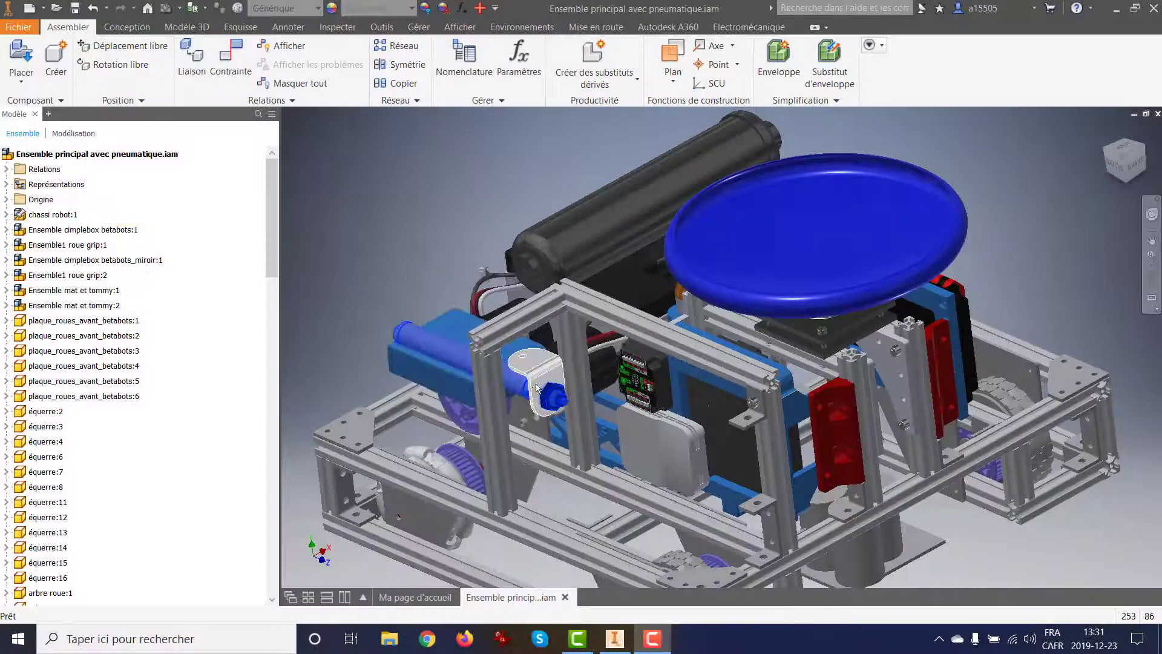
pyautogui.keyDown('shift'); pyautogui.moveTo(489, 382); pyautogui.dragTo(751, 365, button='middle'); pyautogui.keyUp('shift')
pyautogui.click(231, 60)
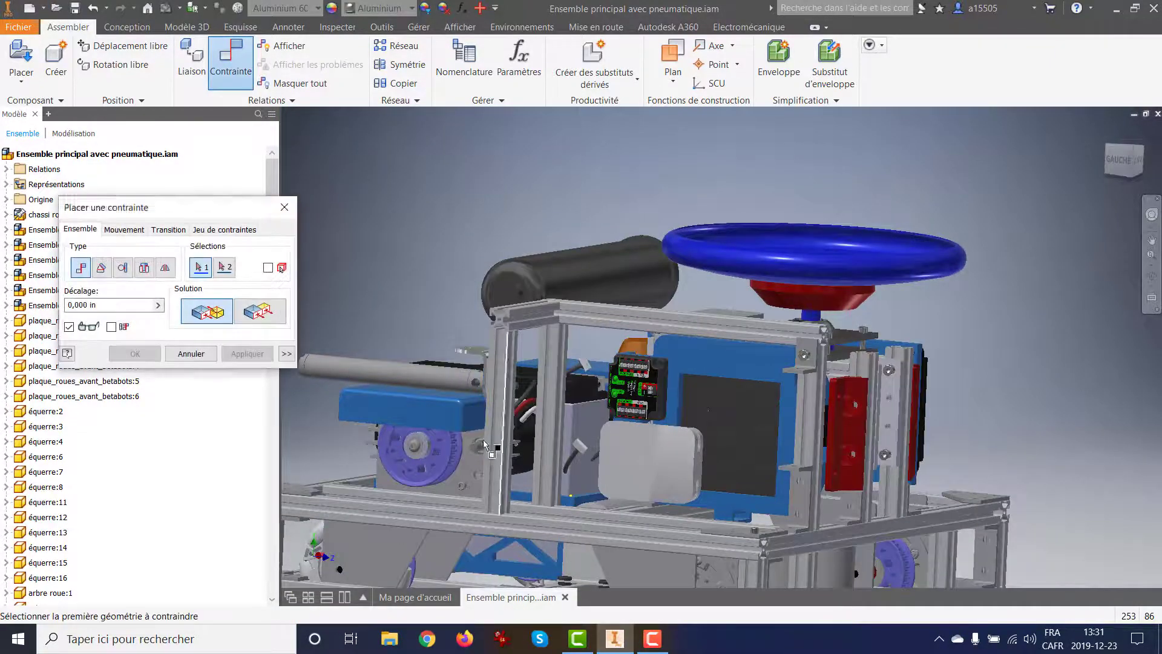
pyautogui.keyDown('shift'); pyautogui.moveTo(460, 387); pyautogui.dragTo(555, 356, button='middle'); pyautogui.keyUp('shift')
pyautogui.scroll(-3, 504, 380)
pyautogui.click(523, 367)
# Mate it against the aluminium profile face at 0 in offset, then drag-test the bracket.
pyautogui.scroll(5, 484, 366)
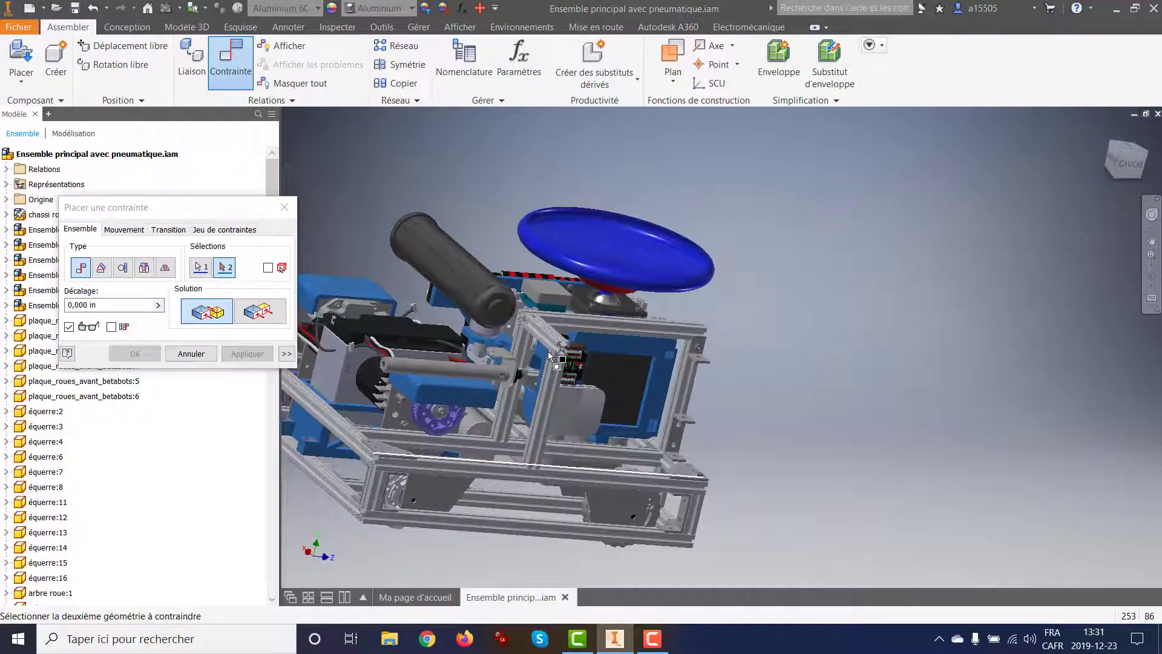
pyautogui.scroll(-5, 217, 342)
pyautogui.scroll(5, 377, 405)
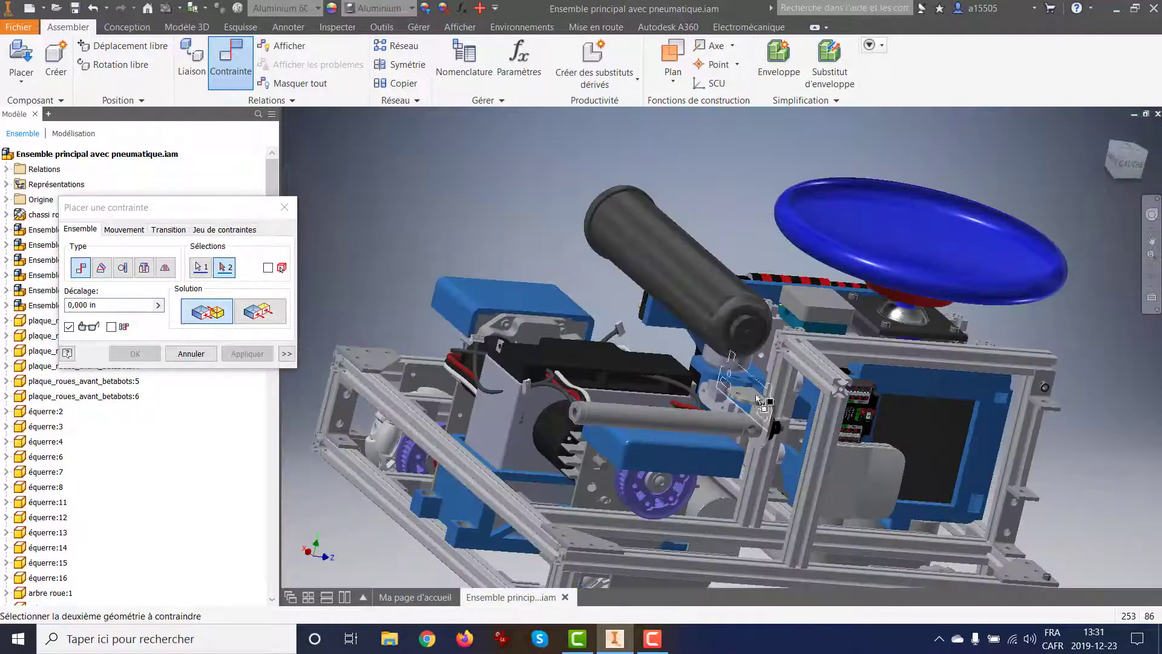
pyautogui.scroll(-5, 811, 377)
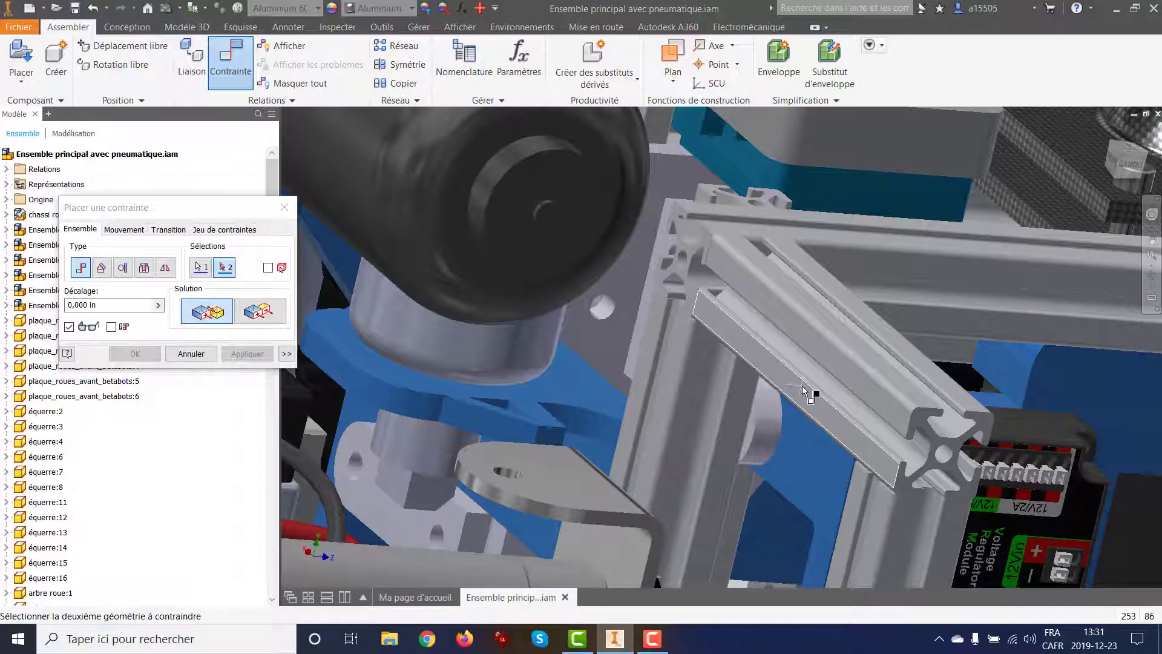
pyautogui.click(802, 386)
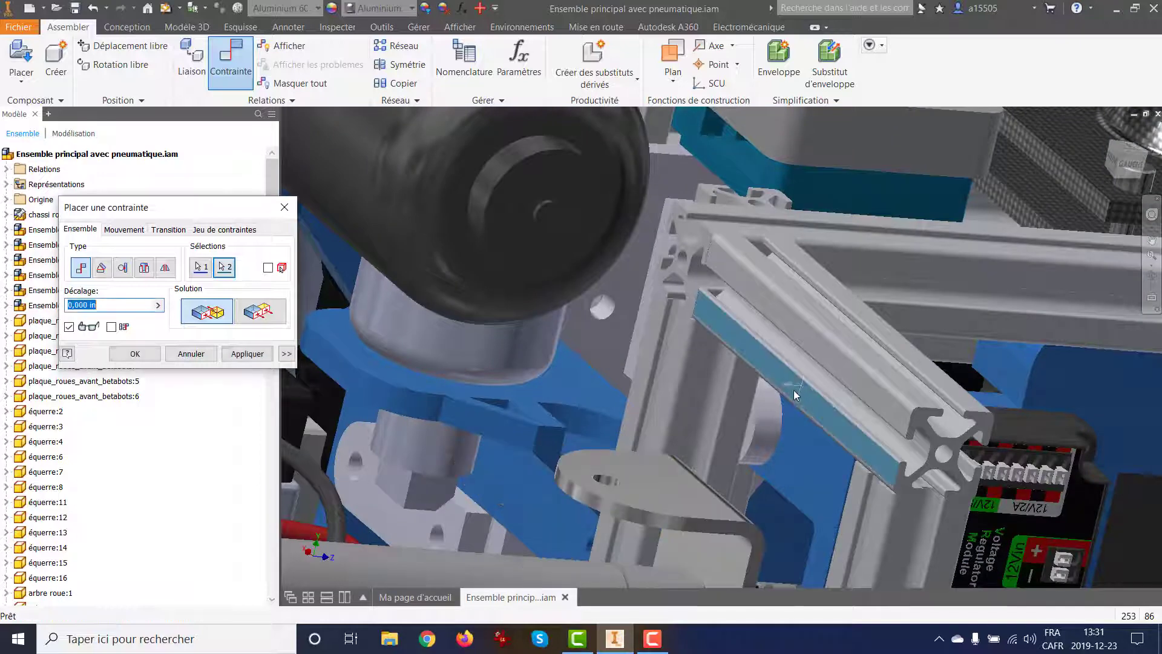
pyautogui.click(239, 355)
pyautogui.keyDown('shift'); pyautogui.moveTo(544, 393); pyautogui.dragTo(630, 452, button='middle'); pyautogui.keyUp('shift')
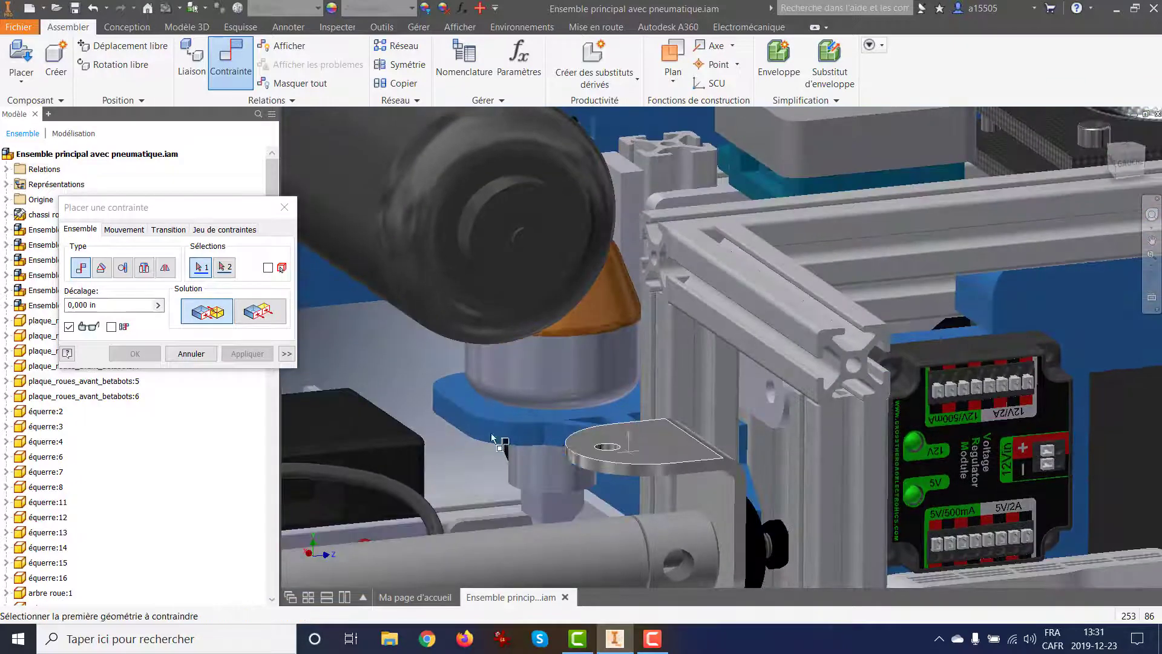
pyautogui.click(192, 353)
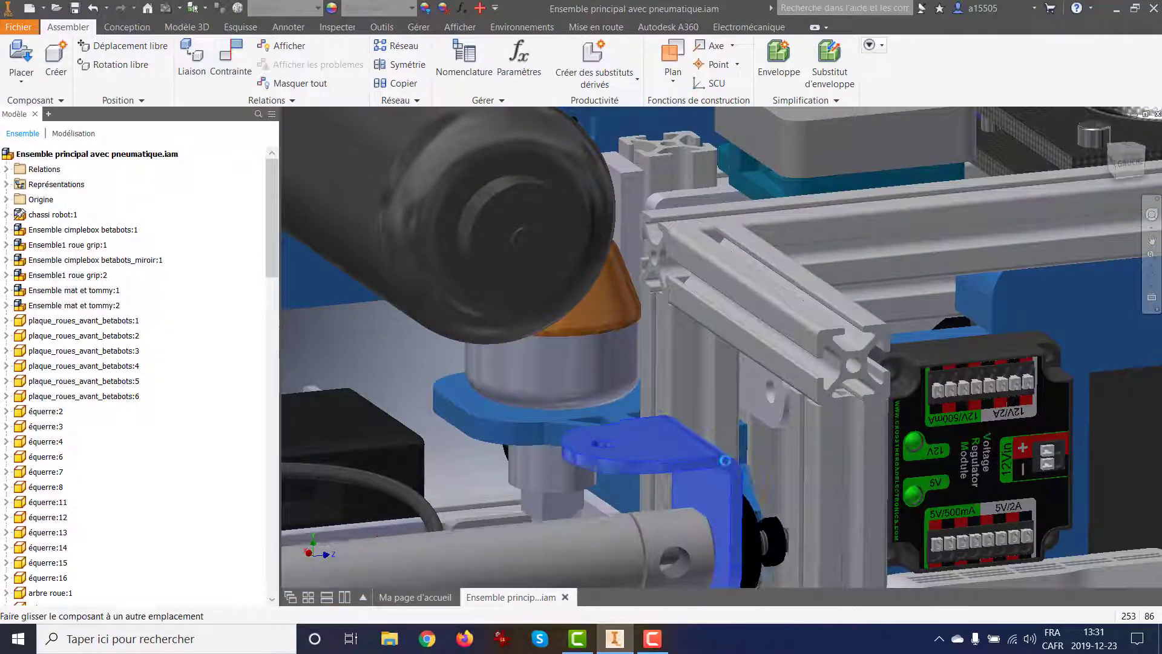
pyautogui.moveTo(725, 460)
pyautogui.mouseDown()
pyautogui.moveTo(709, 461)
pyautogui.moveTo(735, 461)
pyautogui.mouseUp()
# View the assembly from the rear and nudge the bracket to check its freedom.
pyautogui.keyDown('shift'); pyautogui.moveTo(735, 461); pyautogui.dragTo(786, 440, button='middle'); pyautogui.keyUp('shift')
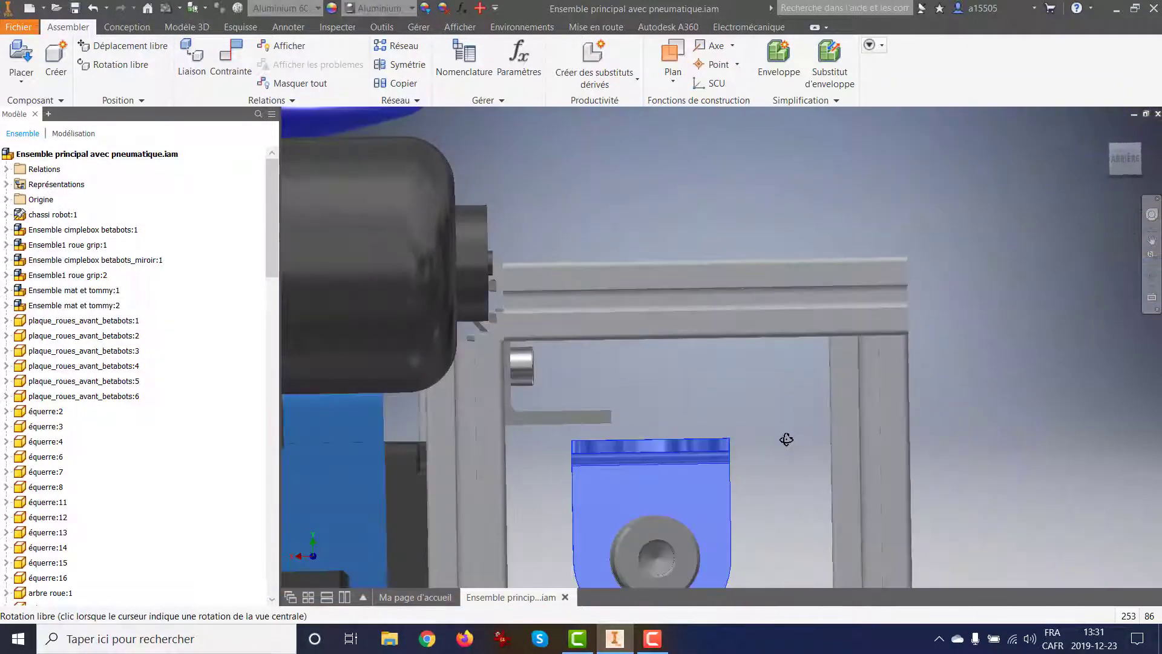
pyautogui.press('Escape')
pyautogui.moveTo(663, 478); pyautogui.dragTo(685, 424)
pyautogui.scroll(-5, 688, 469)
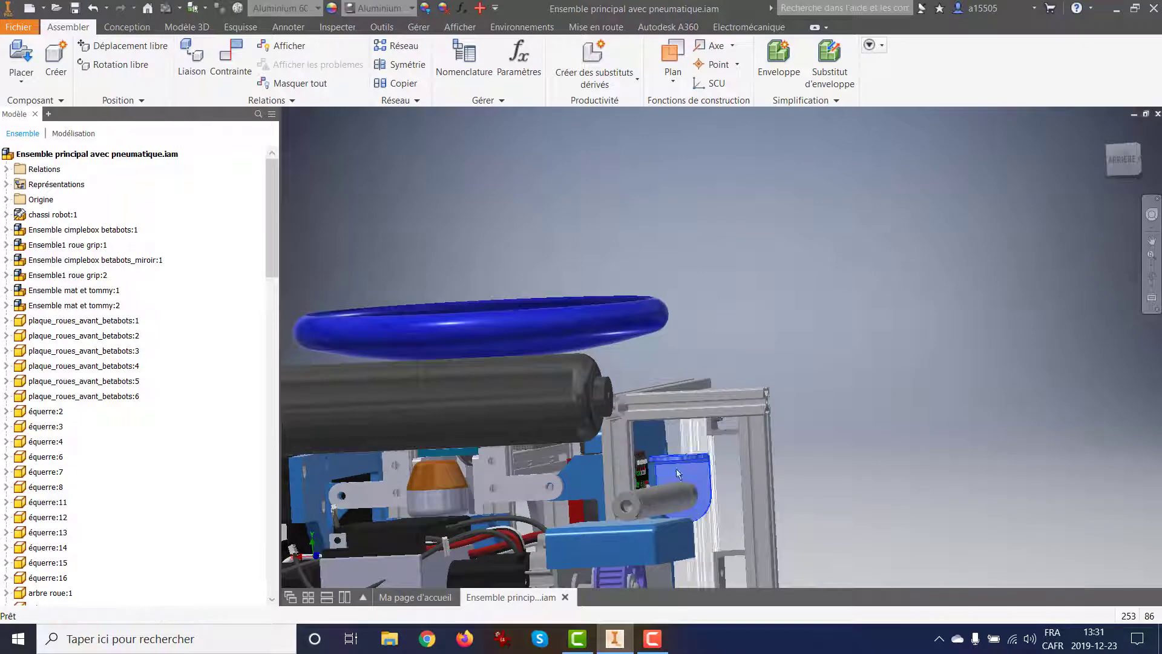
pyautogui.scroll(4, 648, 468)
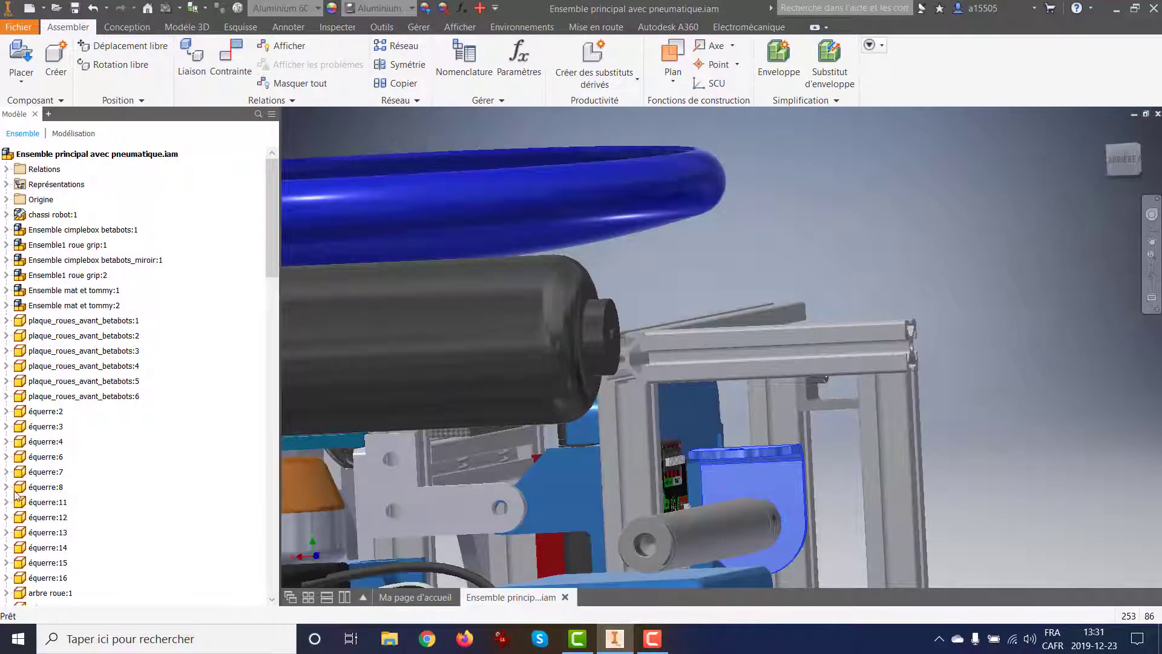
pyautogui.scroll(-15, 71, 474)
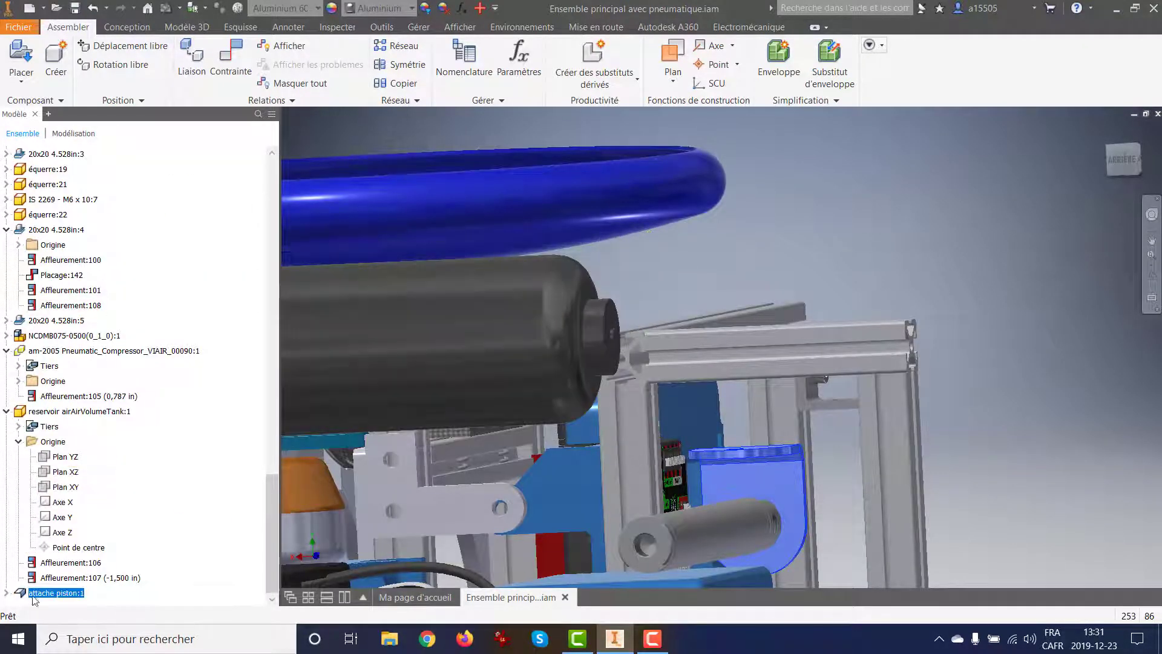
# Edit Placage:146's offset under attache piston:1, trying 0 and -0,125 before settling on 0,125 in.
pyautogui.click(5, 592)
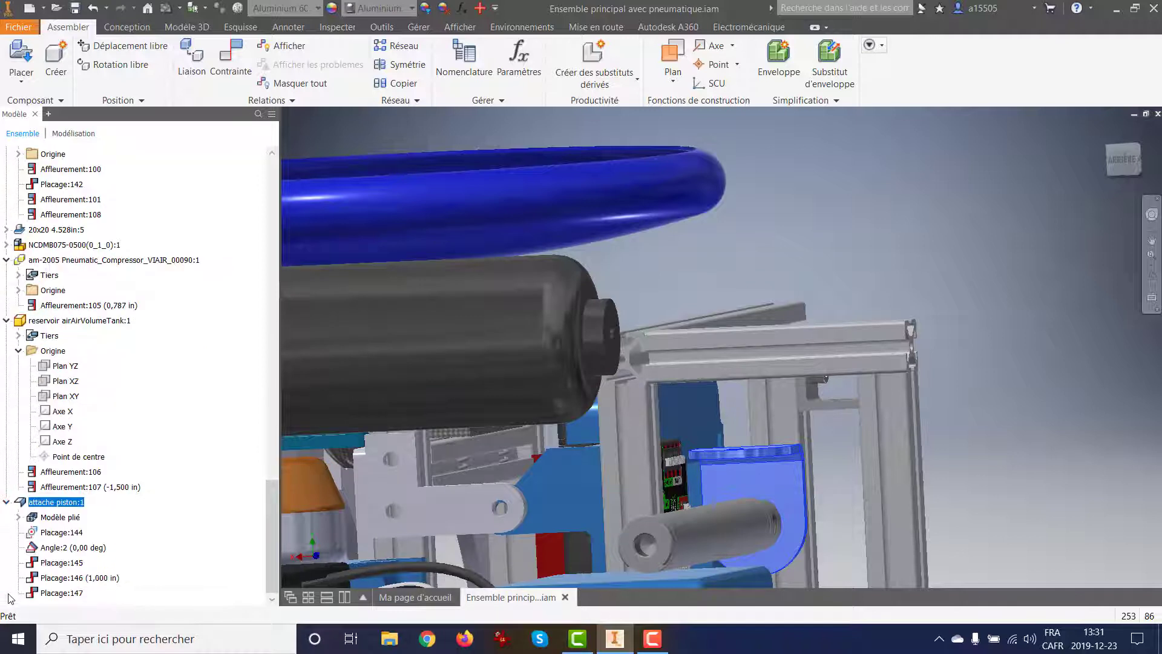
pyautogui.click(89, 580)
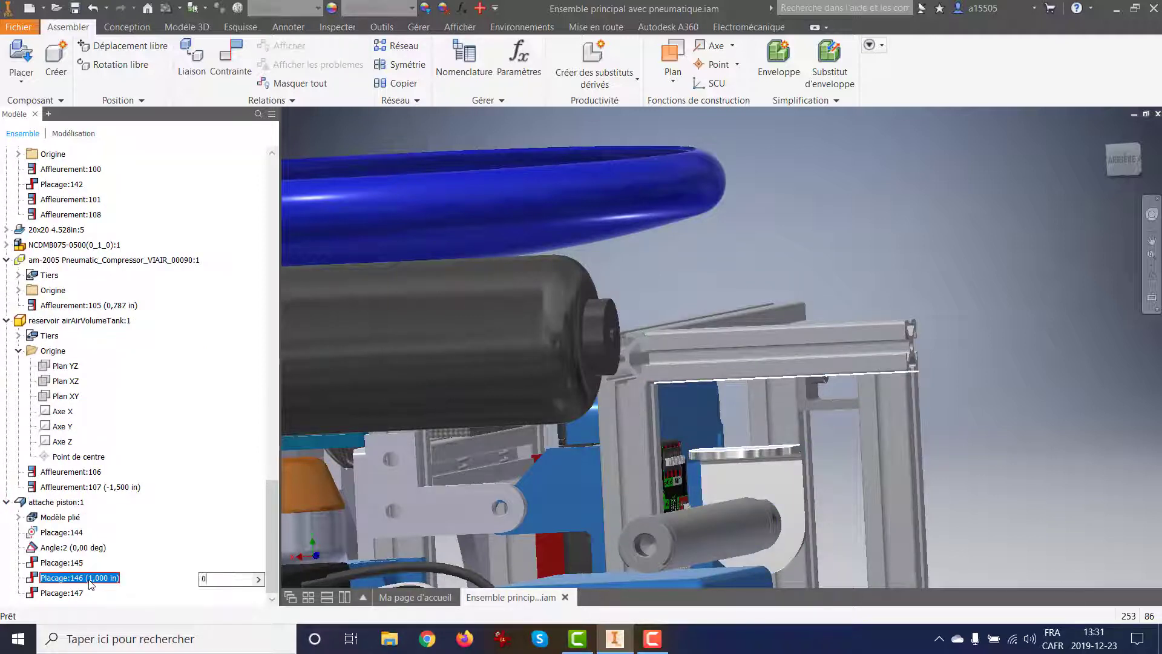
pyautogui.press('Return')
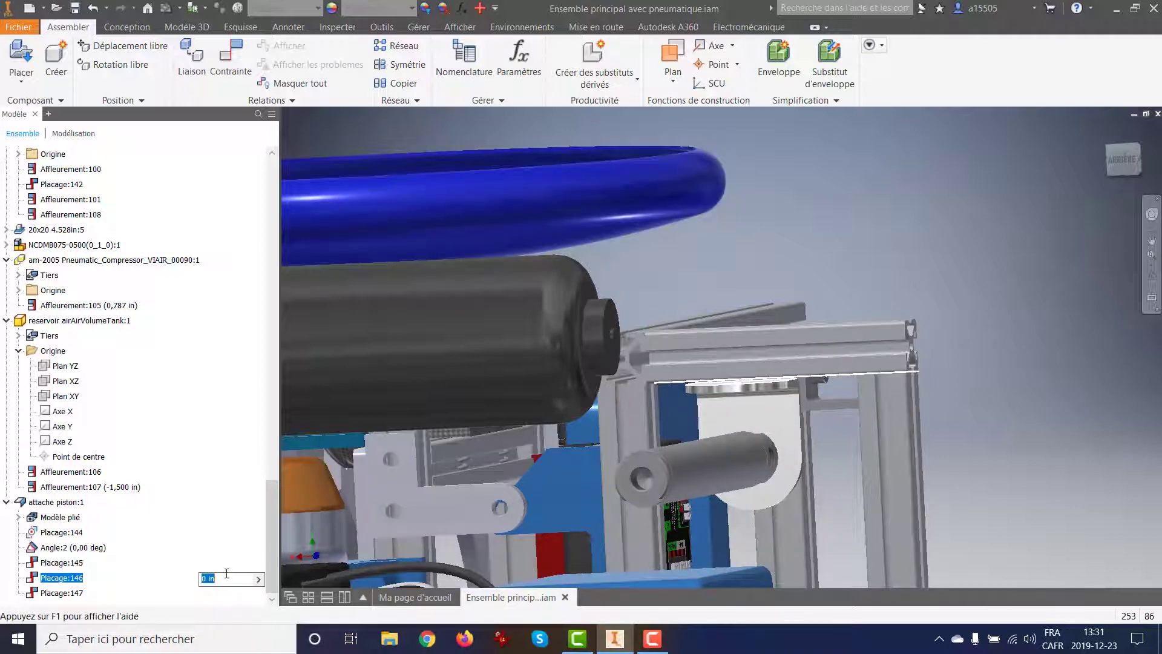
pyautogui.write('-.125')
pyautogui.press('Return')
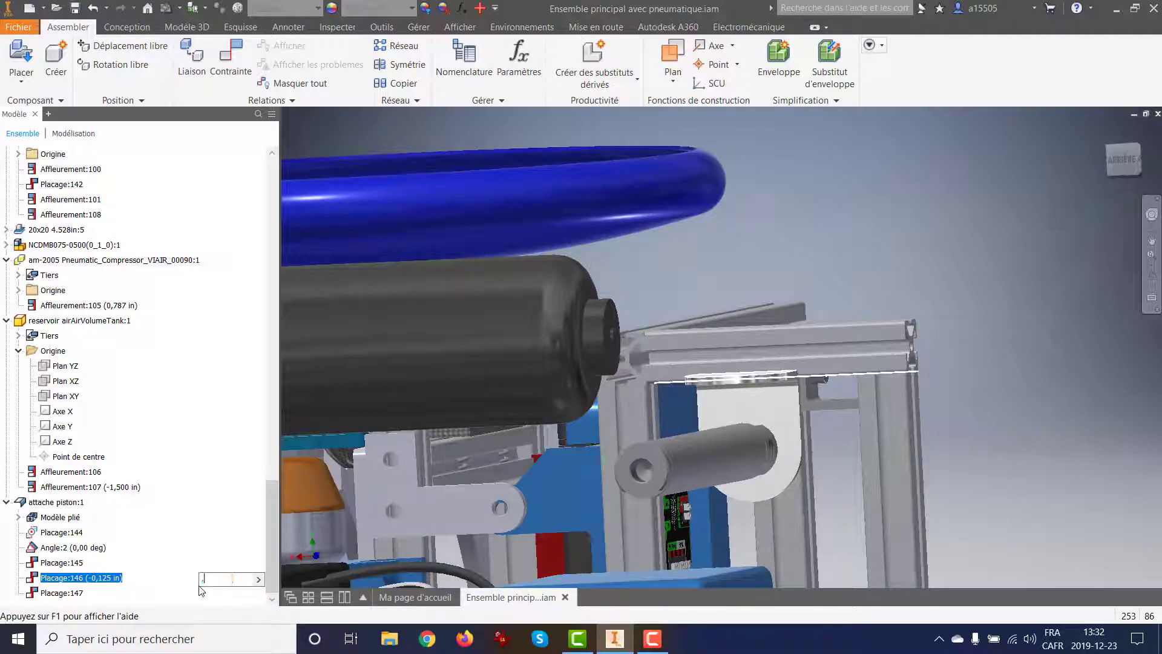
pyautogui.press('Return')
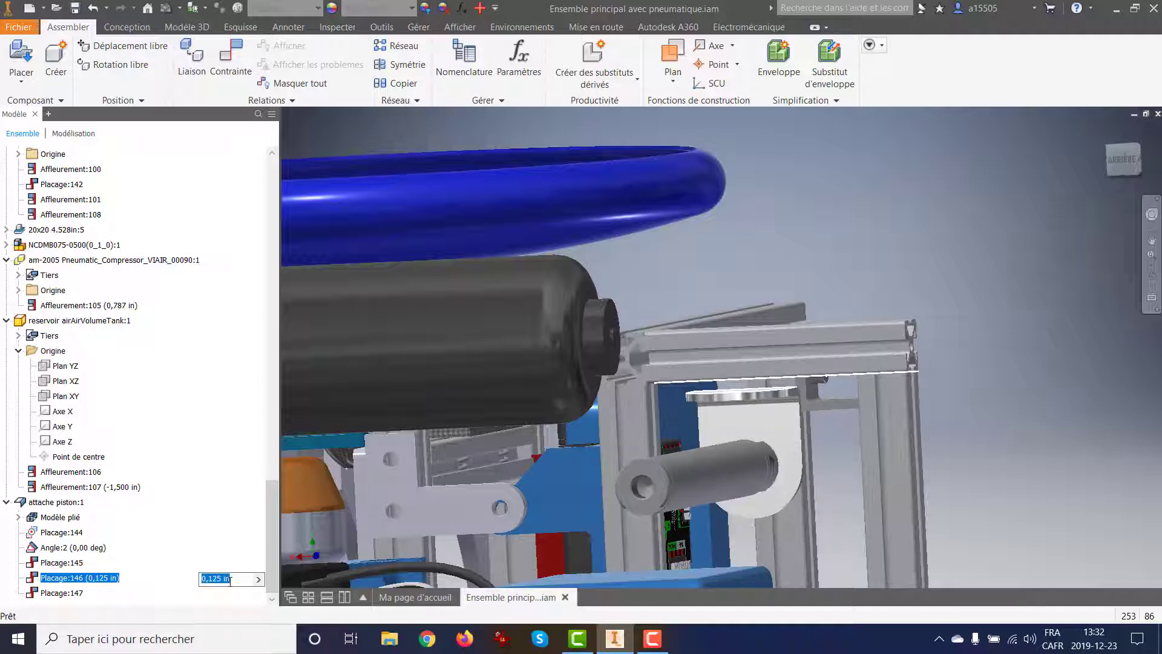
pyautogui.click(228, 526)
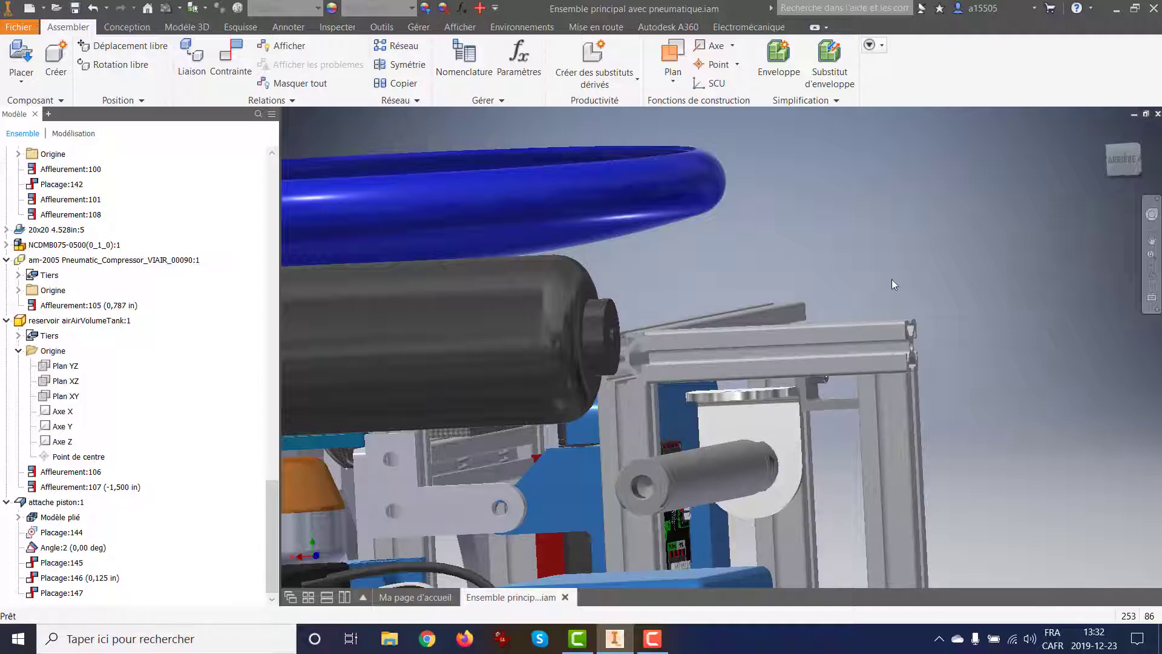
pyautogui.keyDown('shift'); pyautogui.moveTo(908, 332); pyautogui.dragTo(847, 385, button='middle'); pyautogui.keyUp('shift')
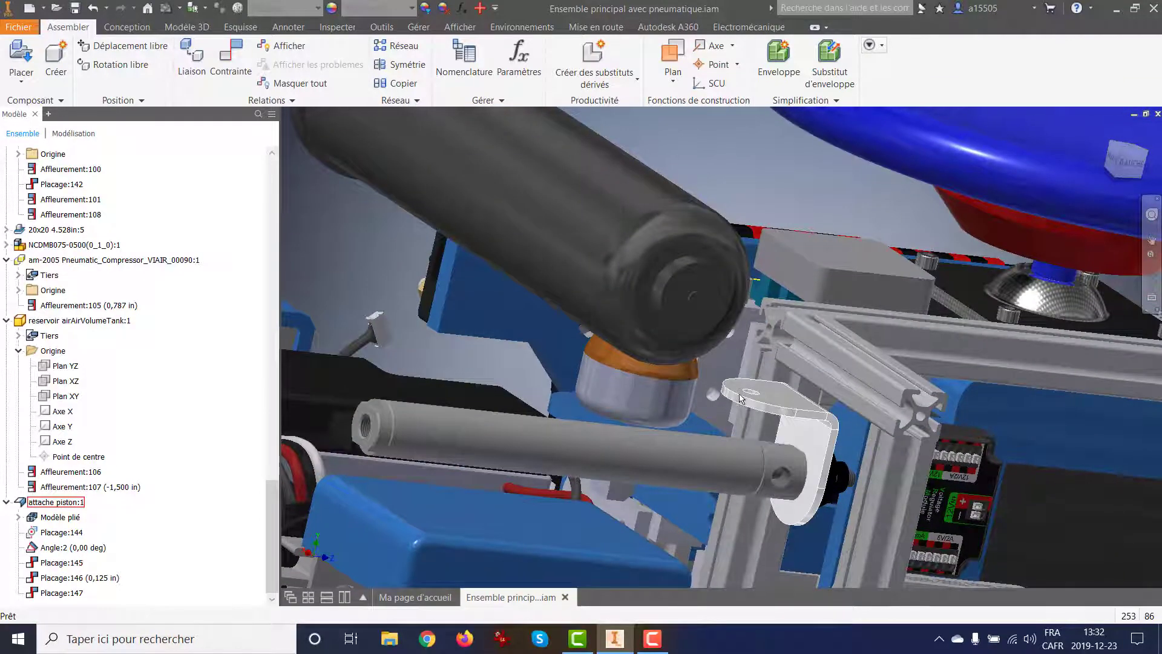
# Create new part Pièce1 from the Tôle.ipt template, accepting the style conflict warning.
pyautogui.moveTo(770, 420)
pyautogui.keyDown('shift'); pyautogui.mouseDown(button='middle')
pyautogui.moveTo(730, 423)
pyautogui.moveTo(754, 382)
pyautogui.moveTo(768, 401)
pyautogui.mouseUp(button='middle'); pyautogui.keyUp('shift')
pyautogui.click(415, 597)
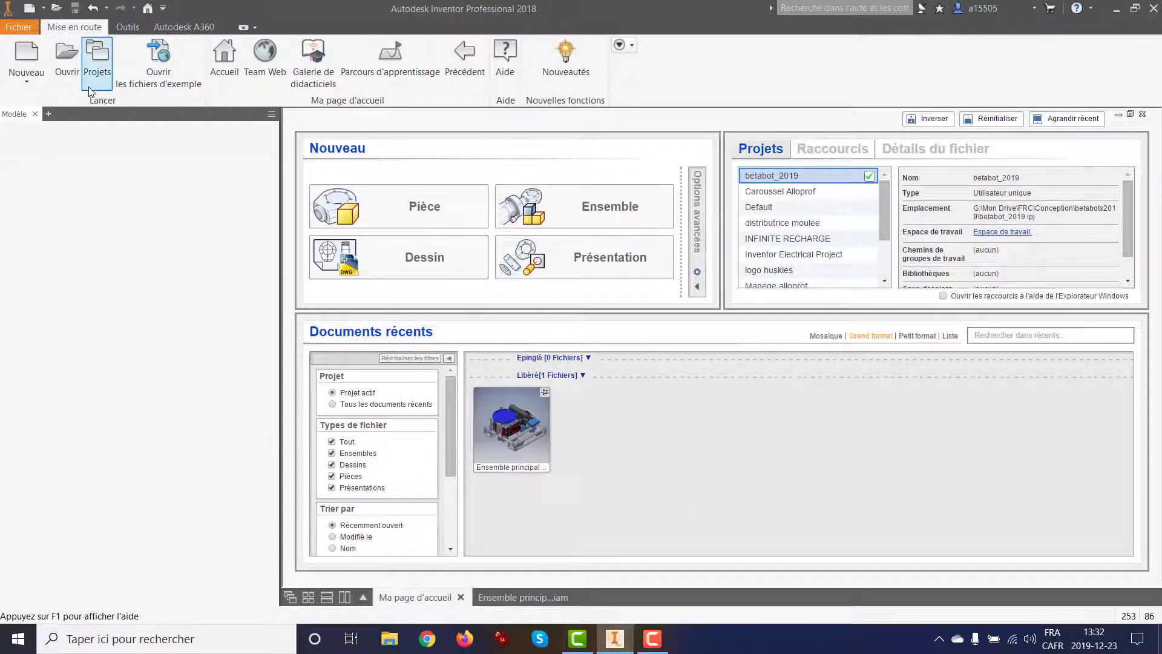
pyautogui.click(26, 57)
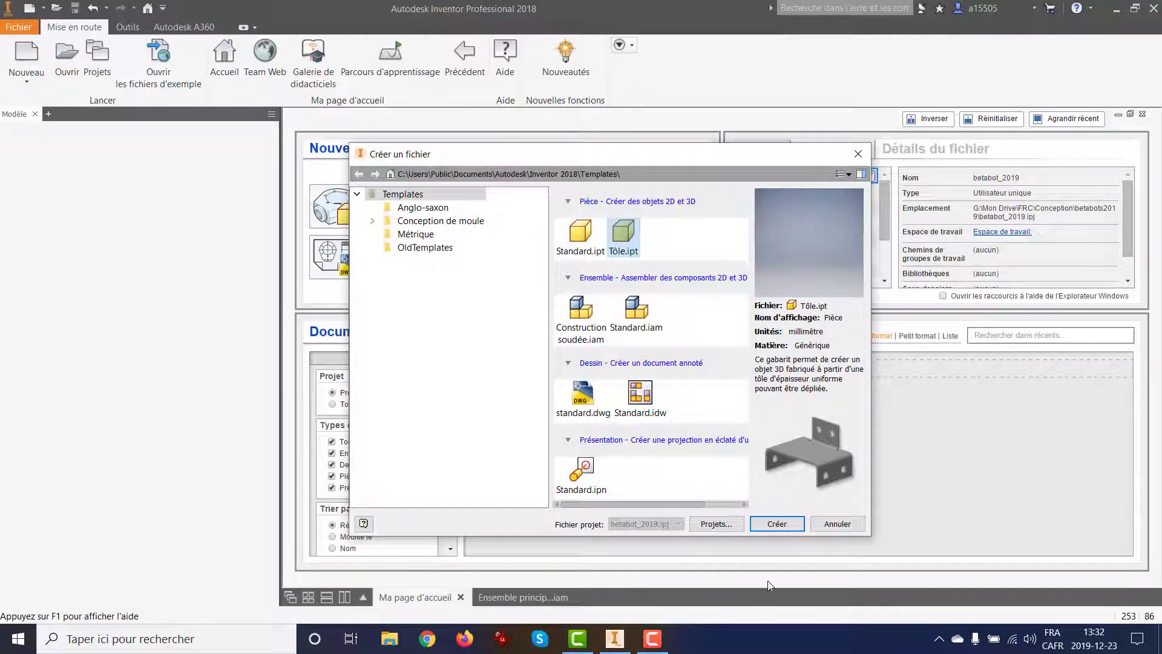
pyautogui.click(775, 524)
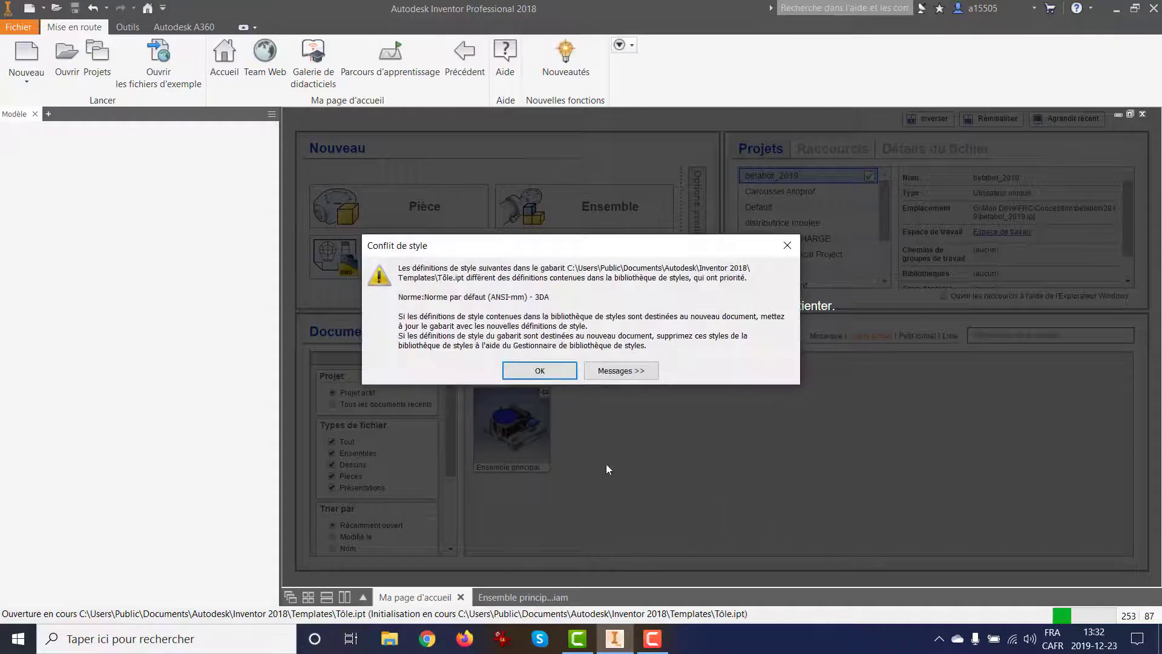
pyautogui.click(543, 374)
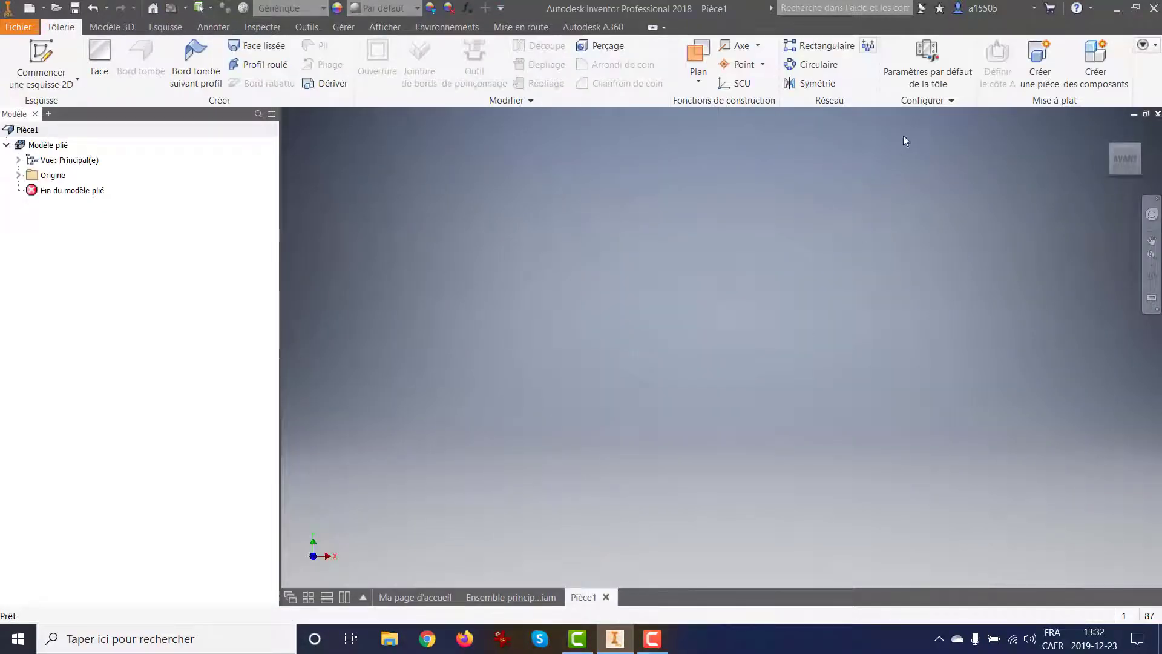
# Set material to Aluminium 6061 and the Par défaut_mm rule thickness to 0.125 in.
pyautogui.click(927, 64)
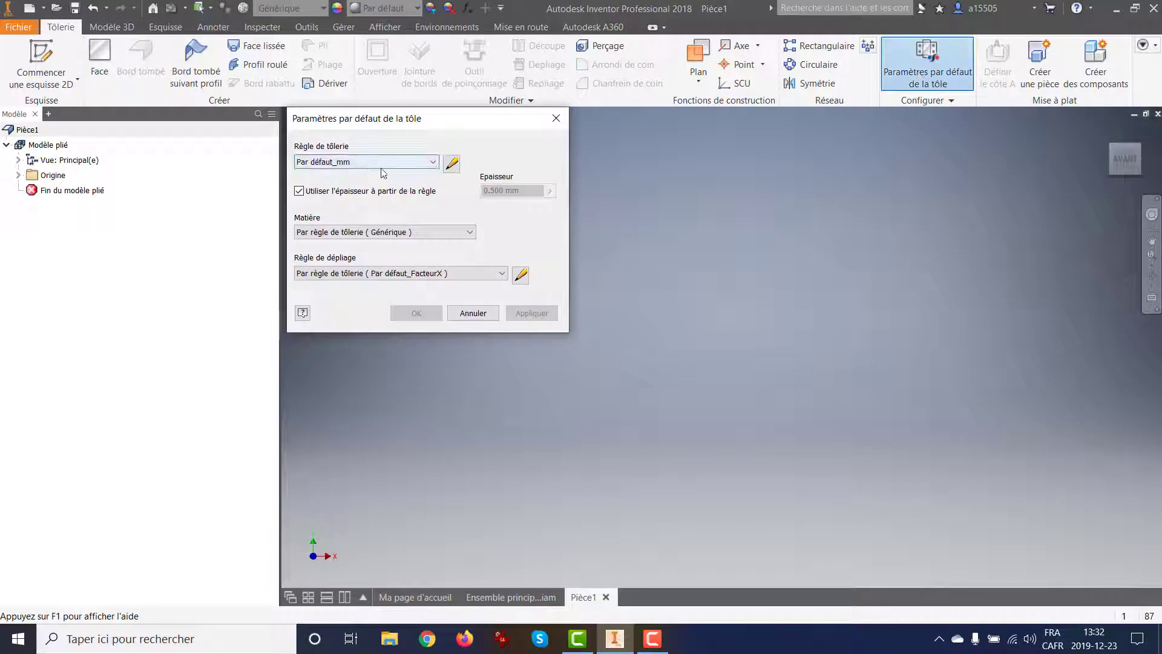
pyautogui.click(377, 232)
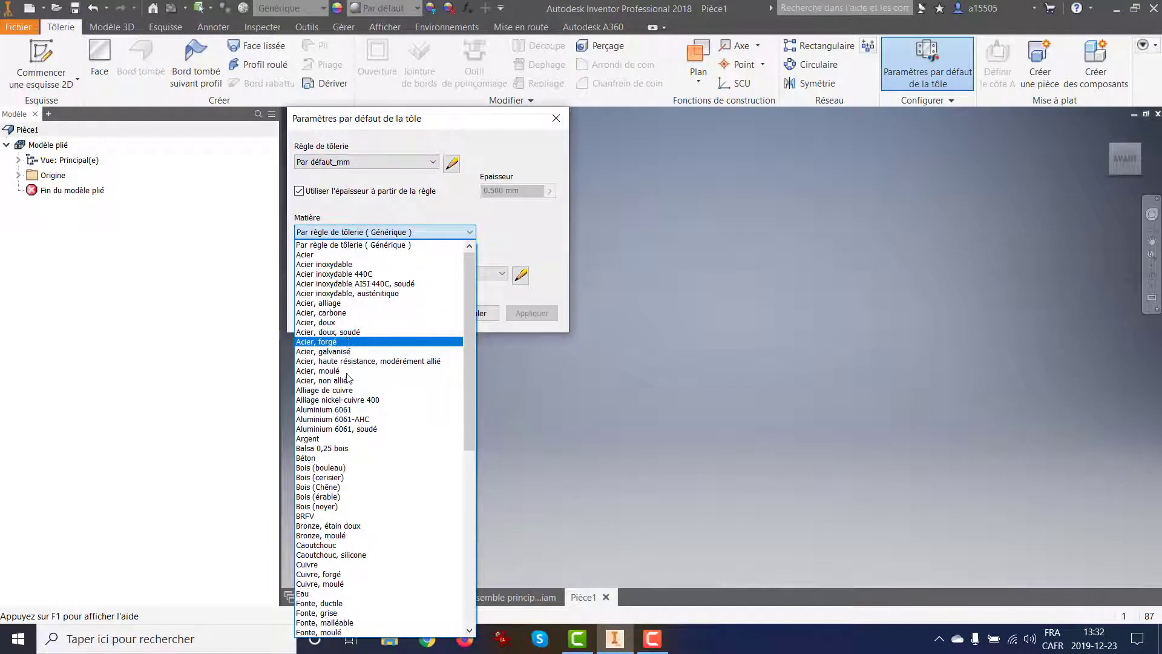
pyautogui.click(343, 409)
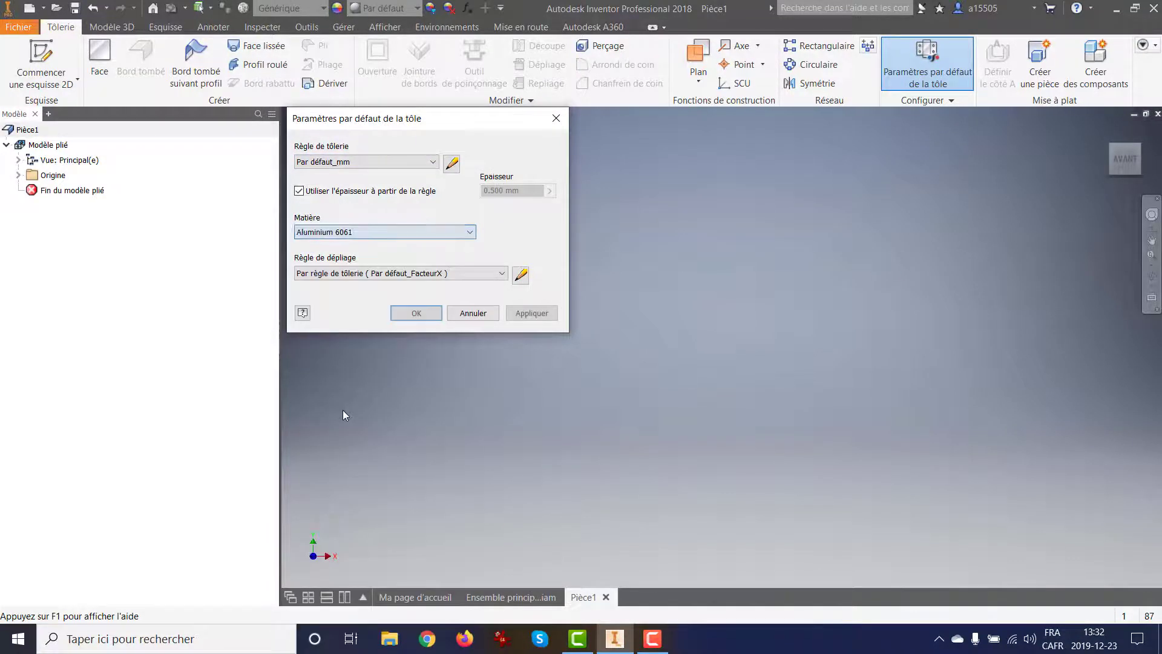
pyautogui.click(451, 164)
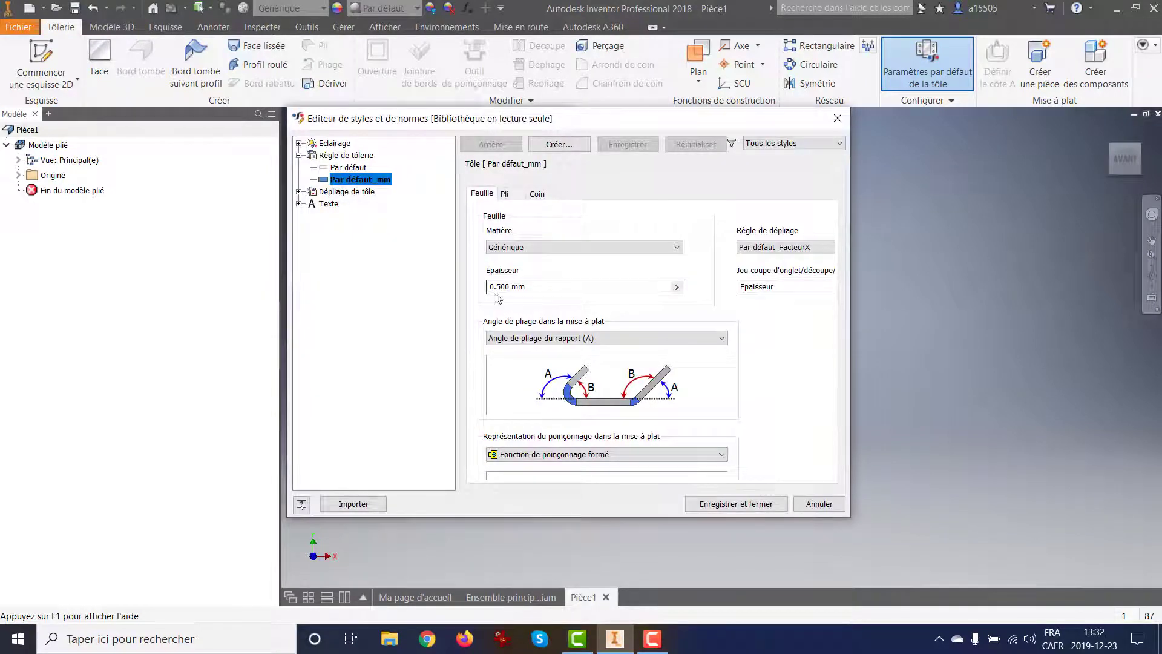
pyautogui.moveTo(510, 286); pyautogui.dragTo(467, 287)
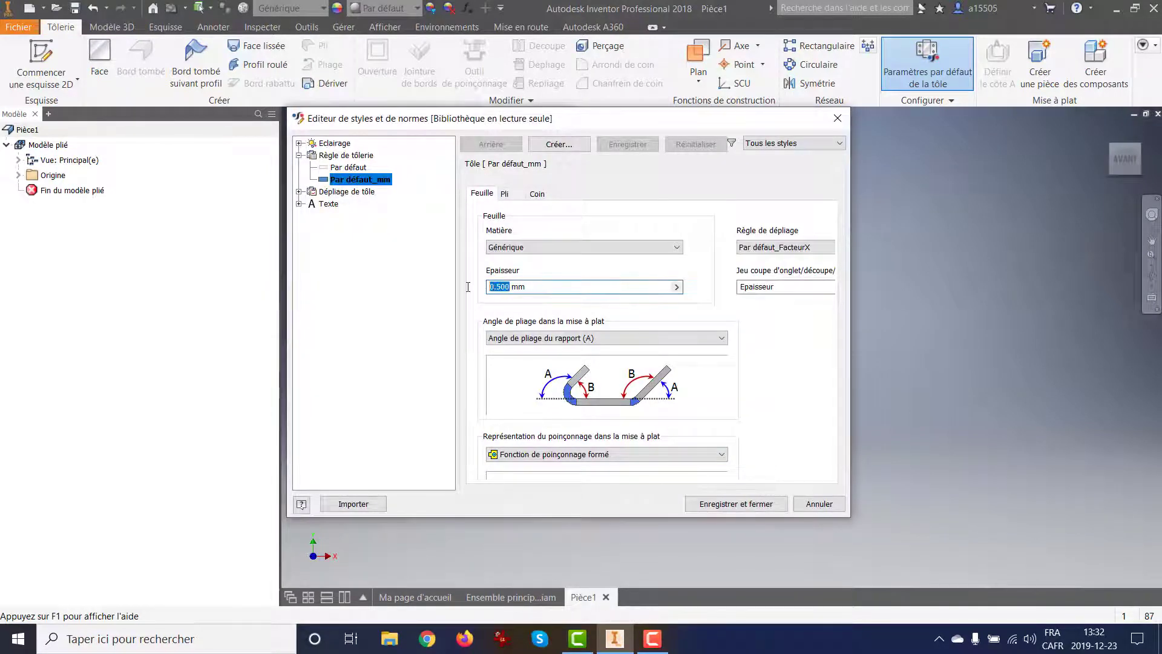
pyautogui.write('0.125in')
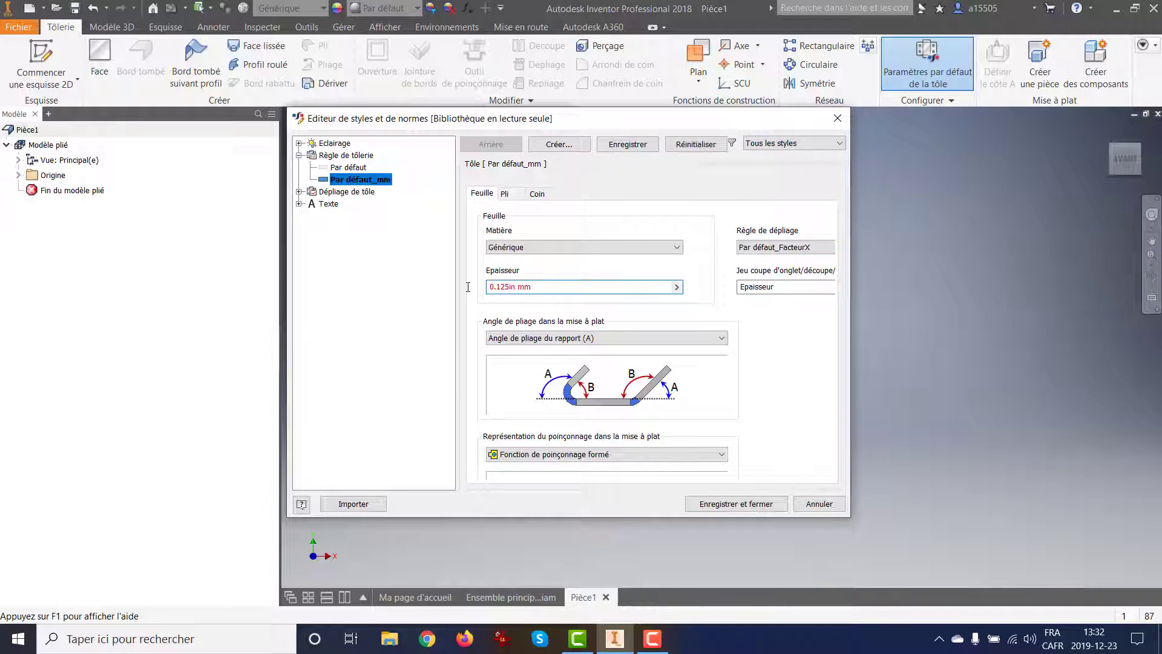
pyautogui.click(743, 506)
pyautogui.click(417, 313)
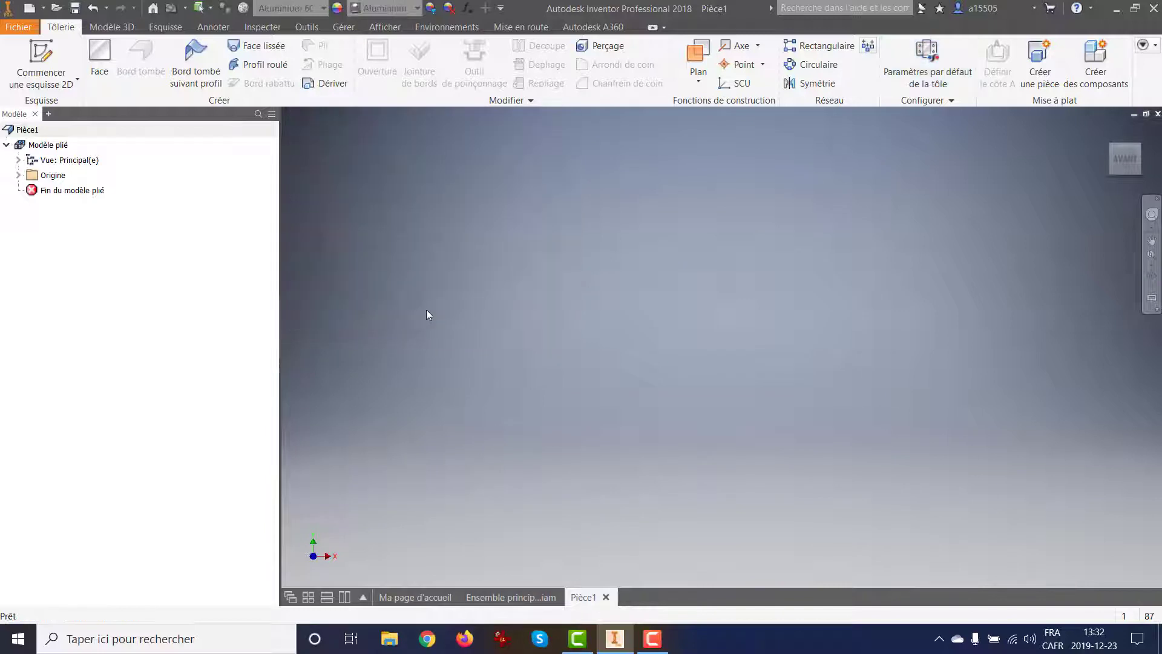
# Start a sketch on the origin plane and draw a 40 × 40 mm square centred on the origin.
pyautogui.click(64, 84)
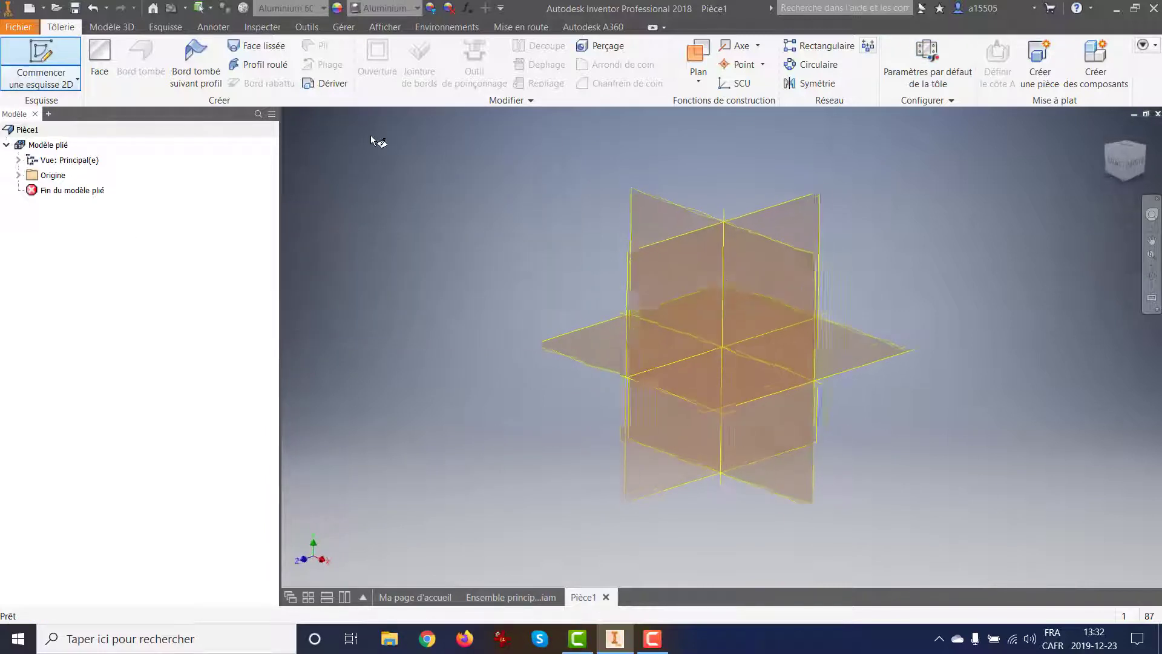
pyautogui.click(696, 386)
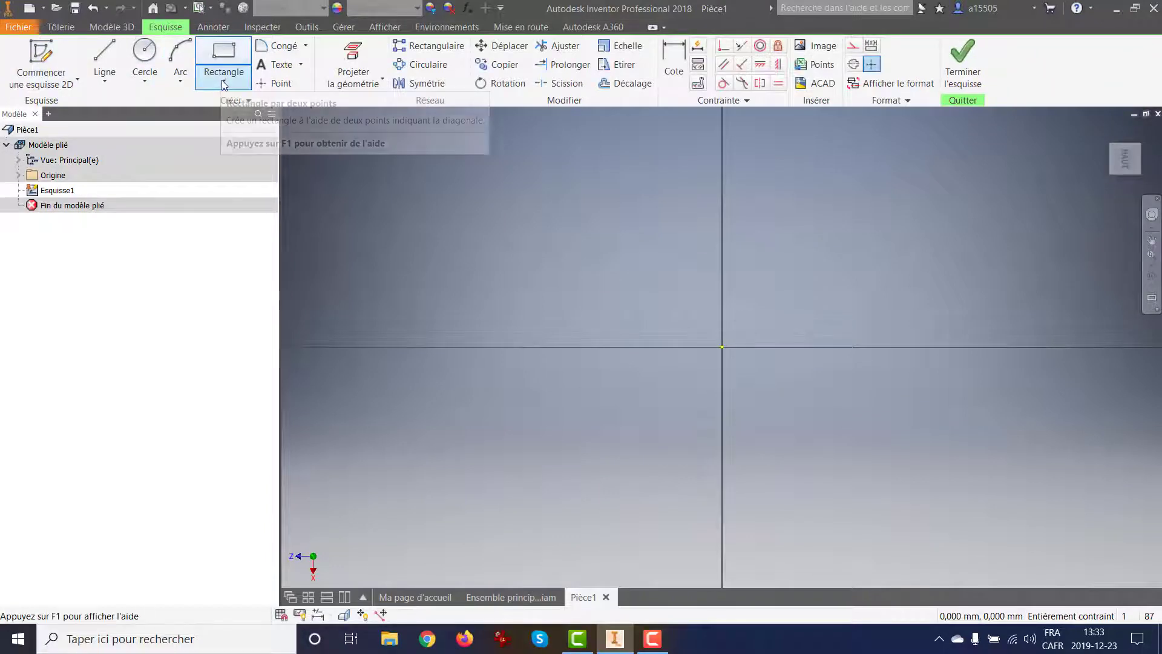
pyautogui.click(223, 81)
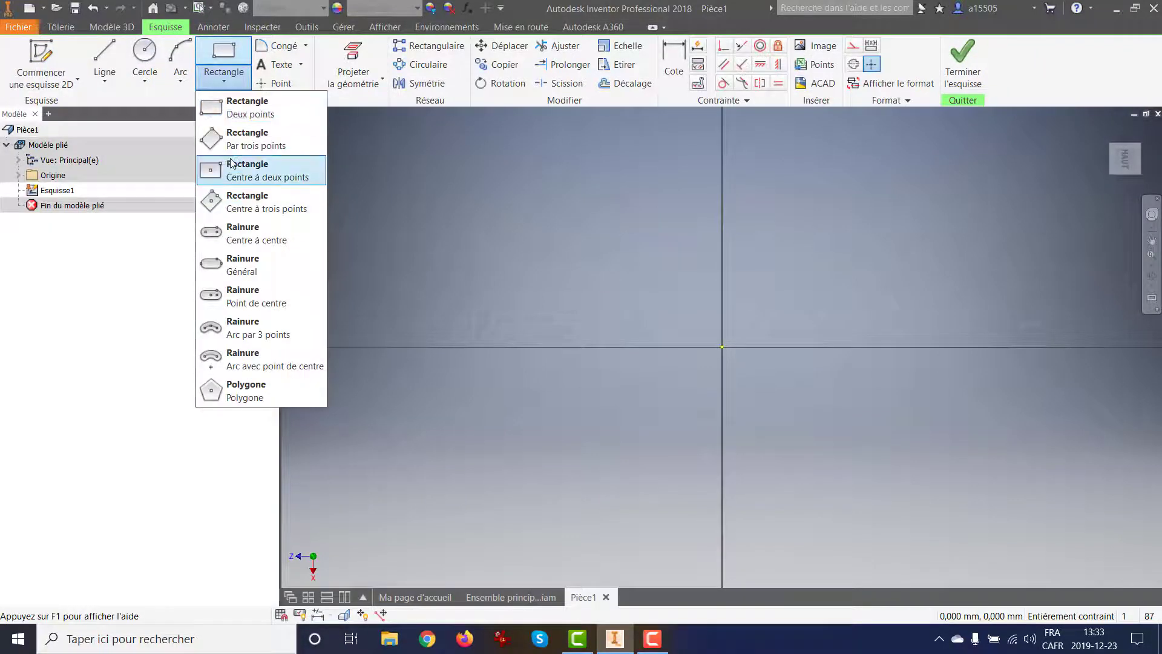
pyautogui.click(231, 163)
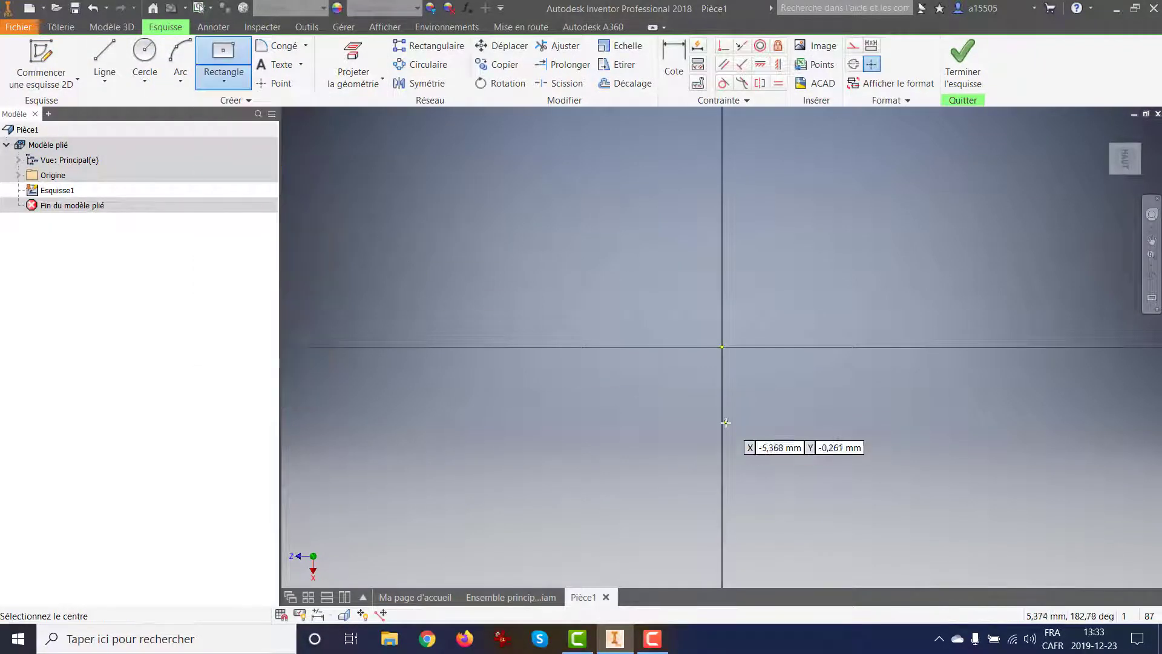
pyautogui.click(721, 347)
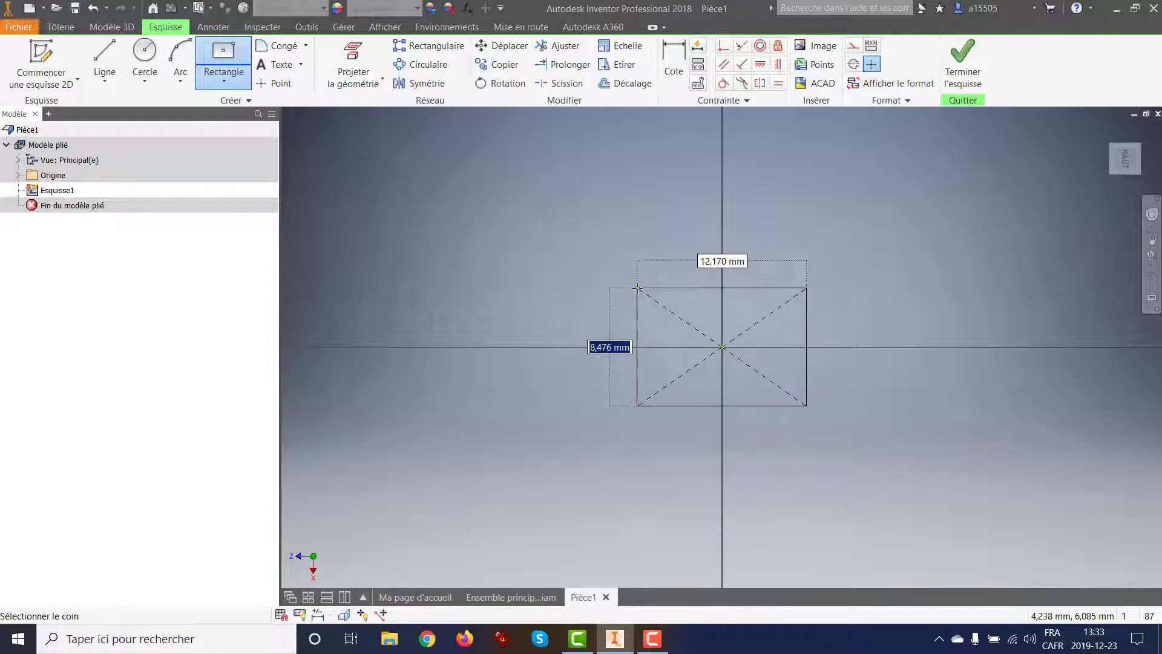
pyautogui.write('40')
pyautogui.press('Tab')
pyautogui.write('40')
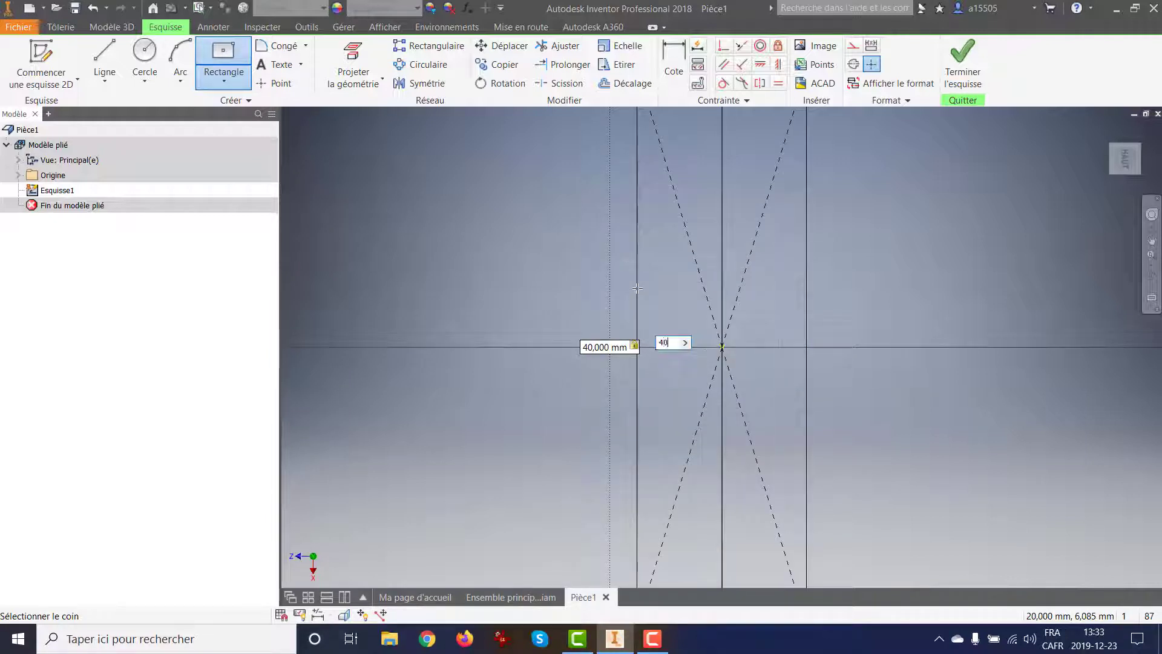
pyautogui.press('Return')
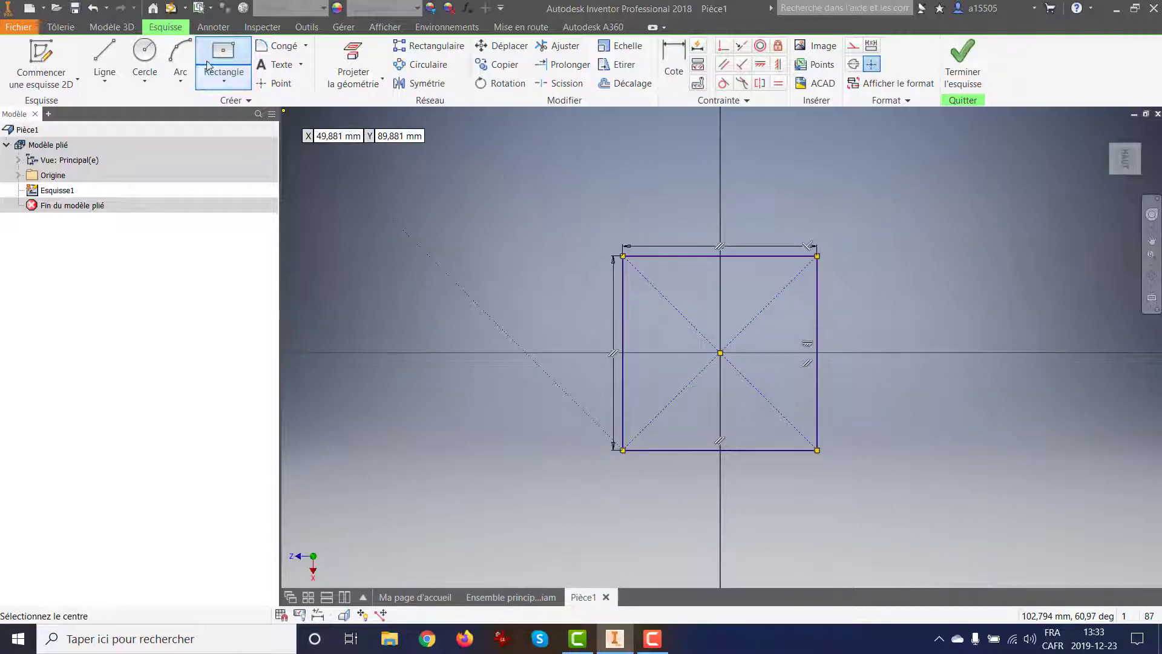
# Add a circle at the origin tangent to the square's sides.
pyautogui.click(145, 53)
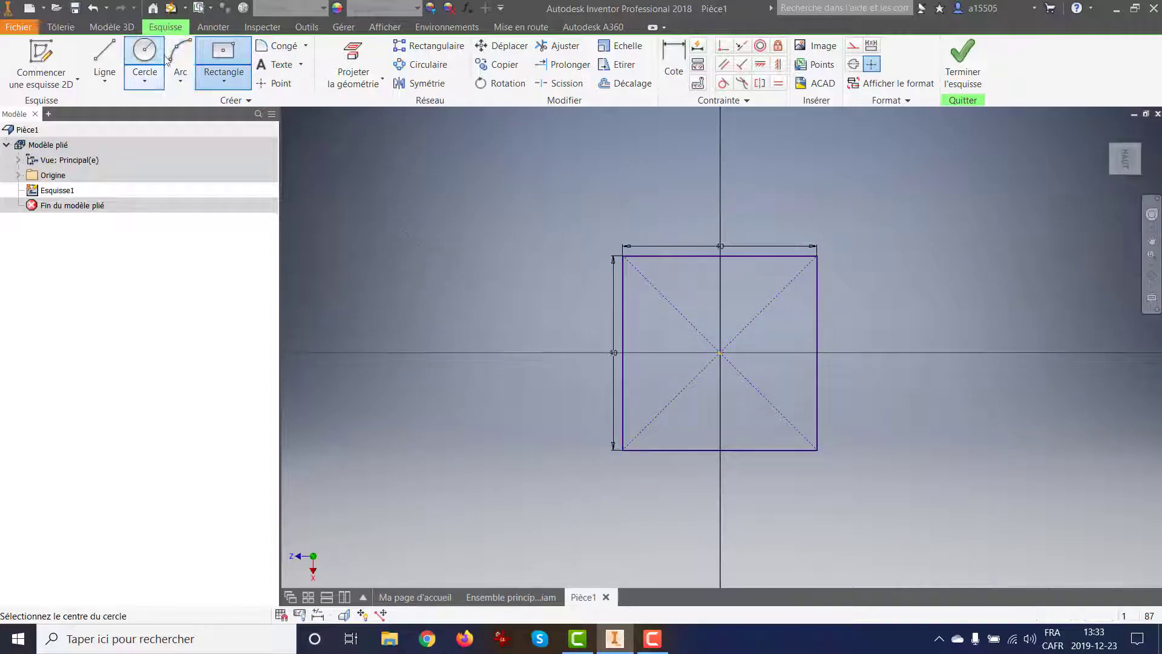
pyautogui.click(719, 352)
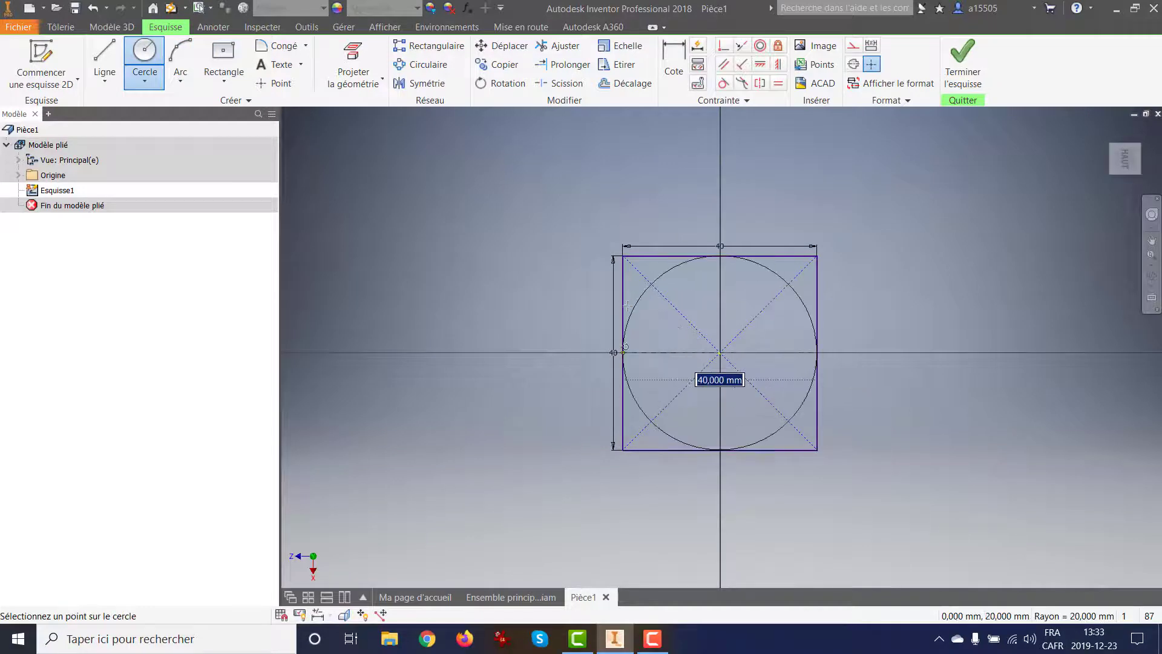
pyautogui.click(622, 353)
pyautogui.rightClick(501, 298)
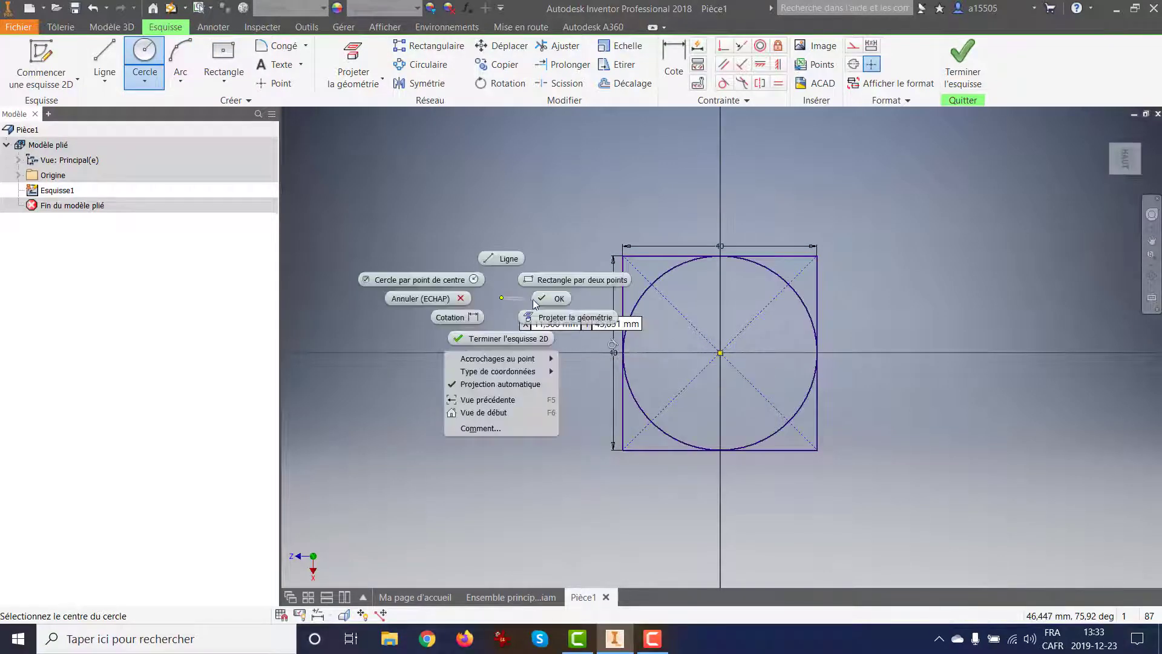
pyautogui.click(544, 298)
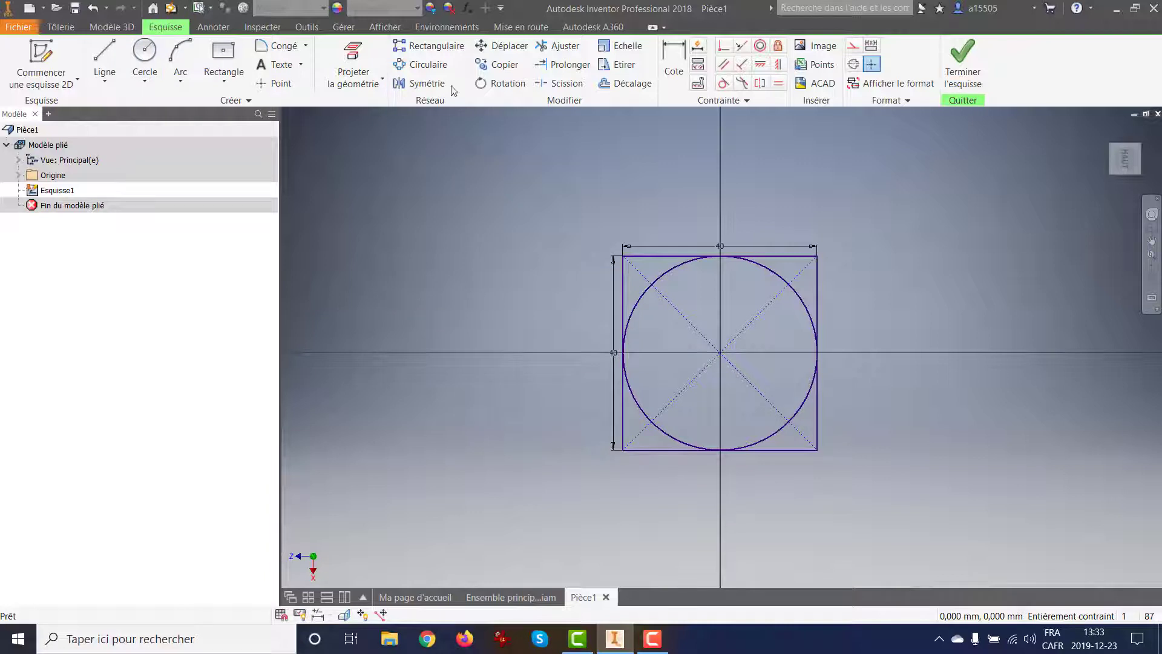
# Trim the square's top and left edges and delete the leftover lower-left segment.
pyautogui.click(555, 47)
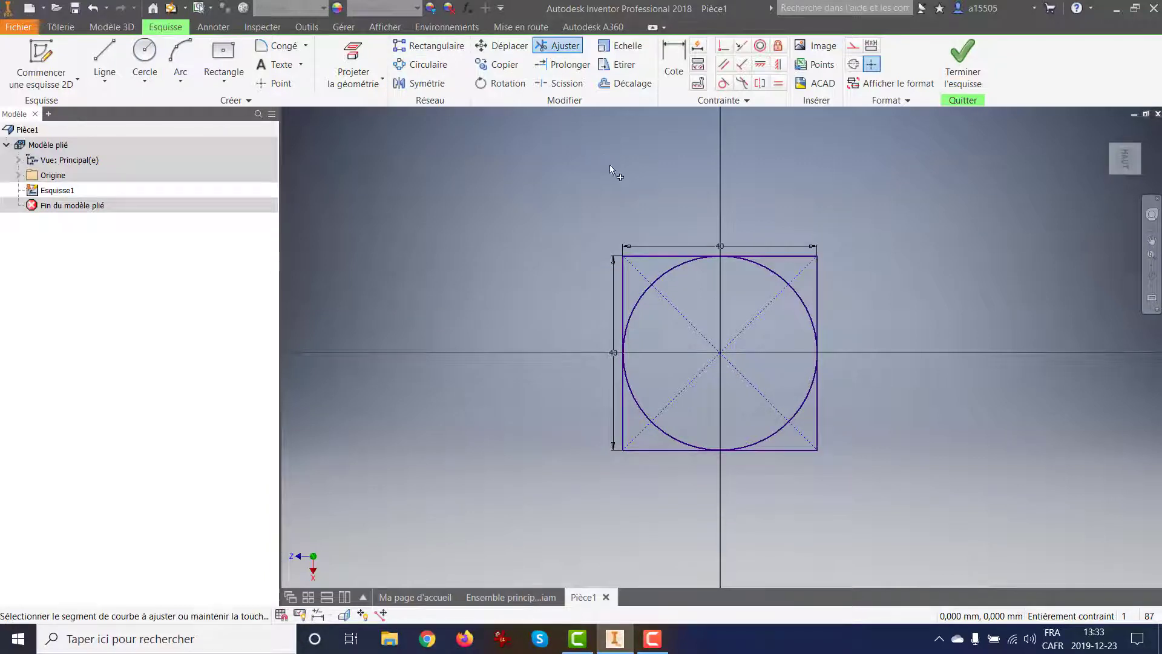
pyautogui.click(657, 256)
pyautogui.click(624, 302)
pyautogui.click(623, 396)
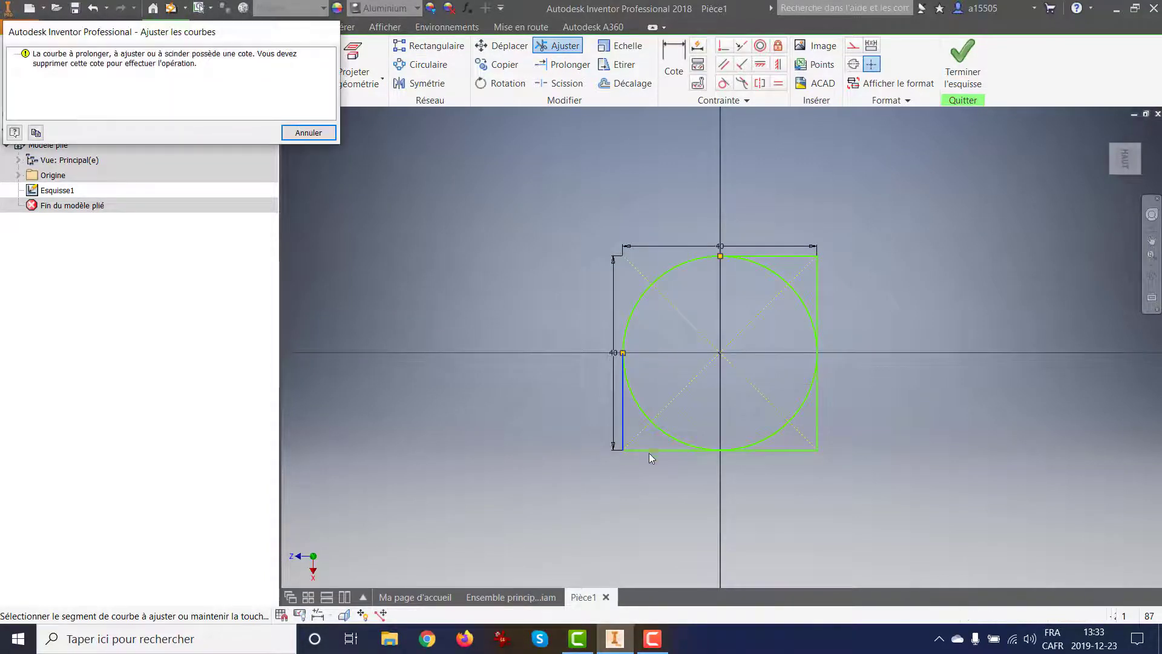
pyautogui.click(322, 134)
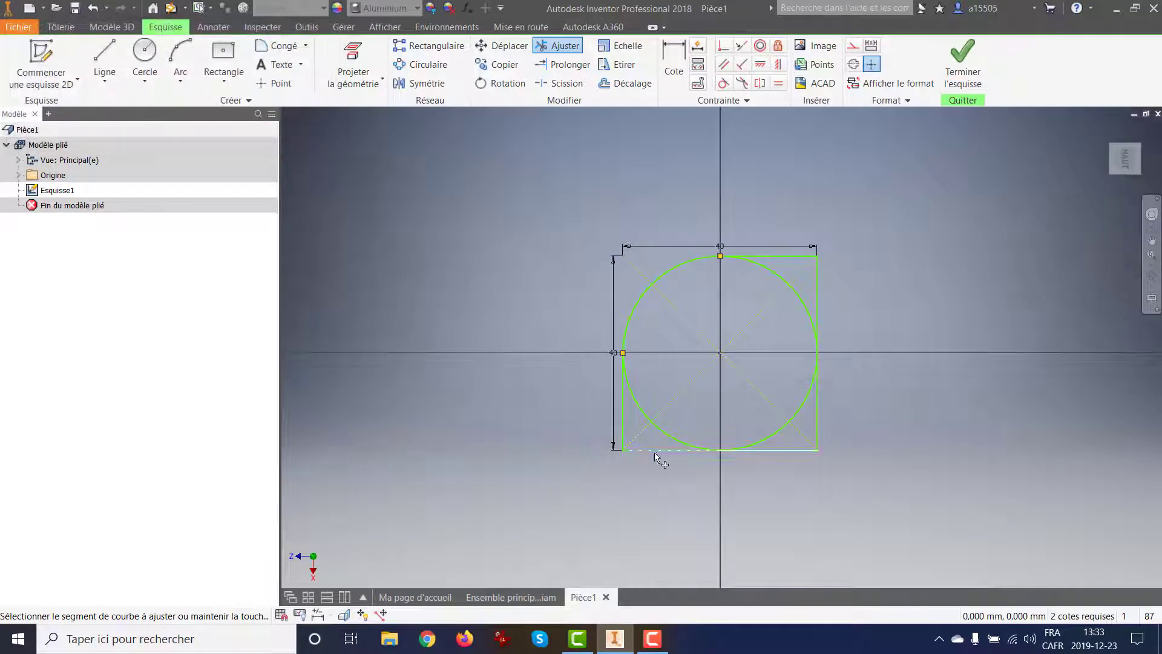
pyautogui.rightClick(507, 364)
pyautogui.click(550, 366)
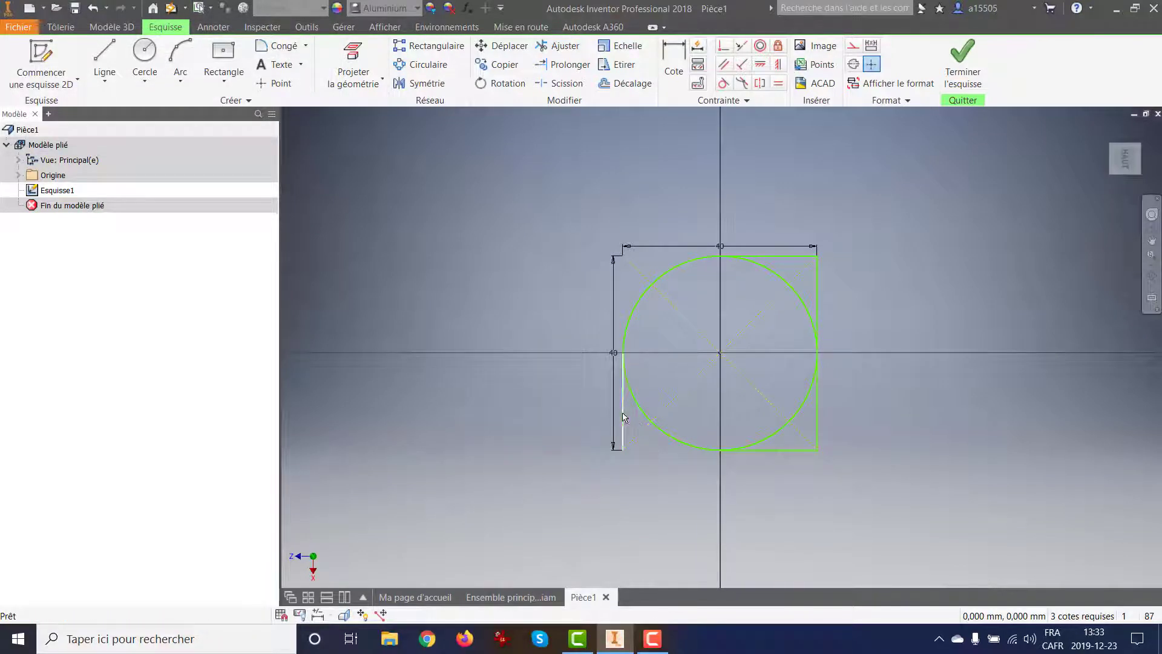
pyautogui.click(623, 418)
pyautogui.press('Delete')
# Draw a 6.604 mm (0.26 in) hole circle left of the origin.
pyautogui.click(145, 57)
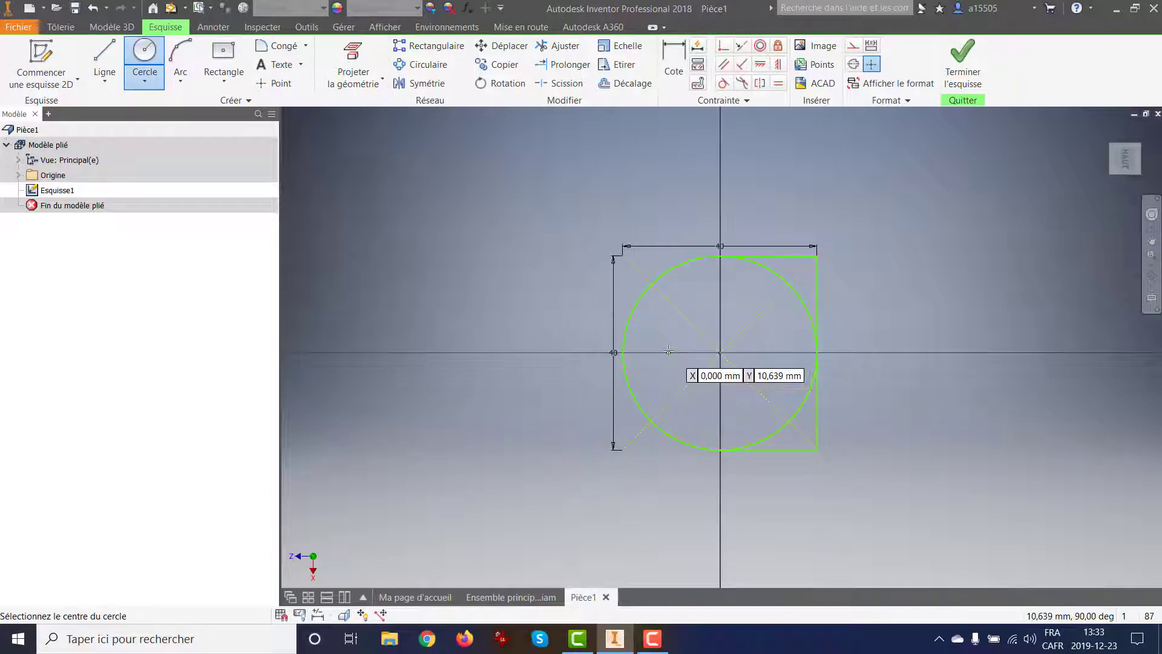
pyautogui.scroll(3, 664, 352)
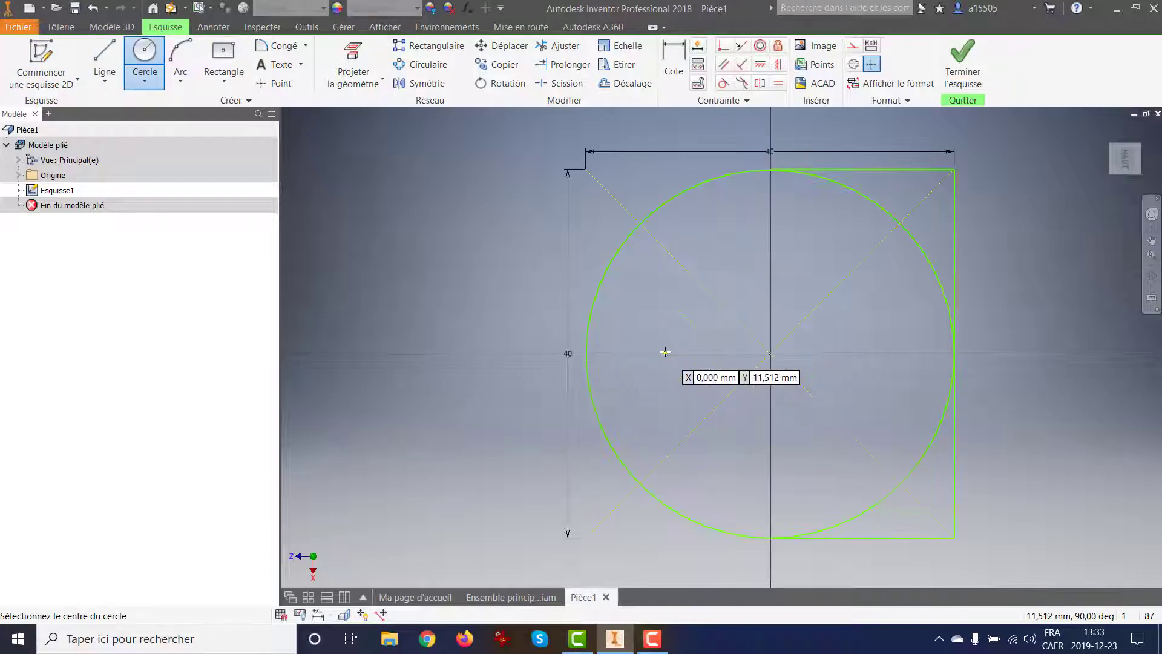
pyautogui.click(665, 351)
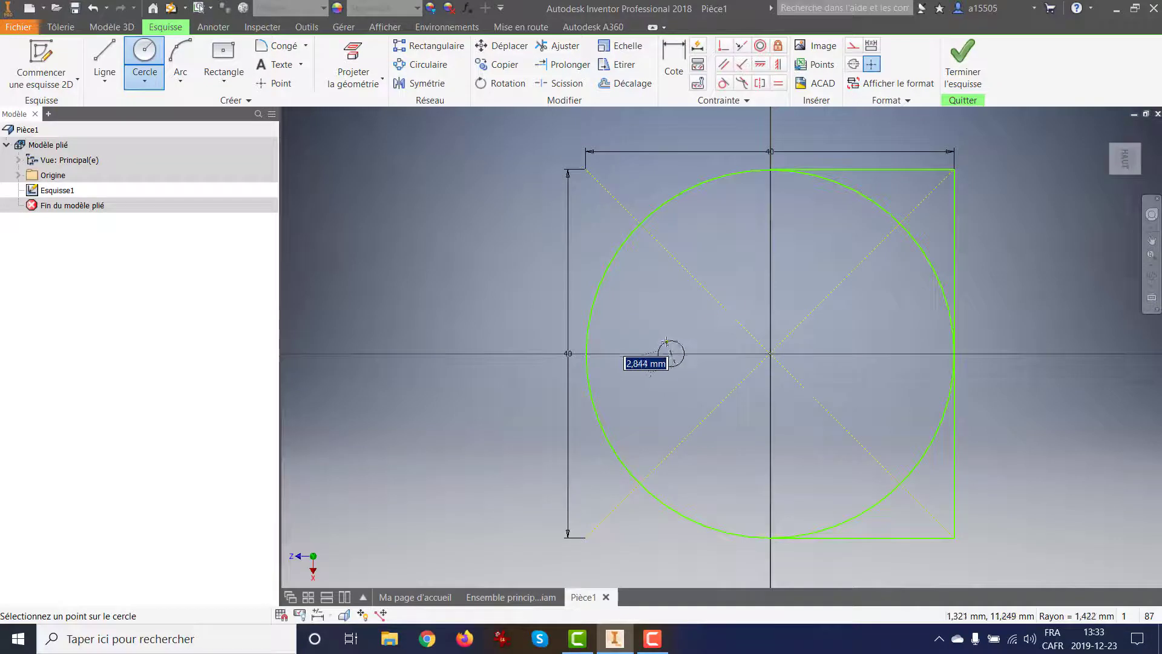
pyautogui.write('.26')
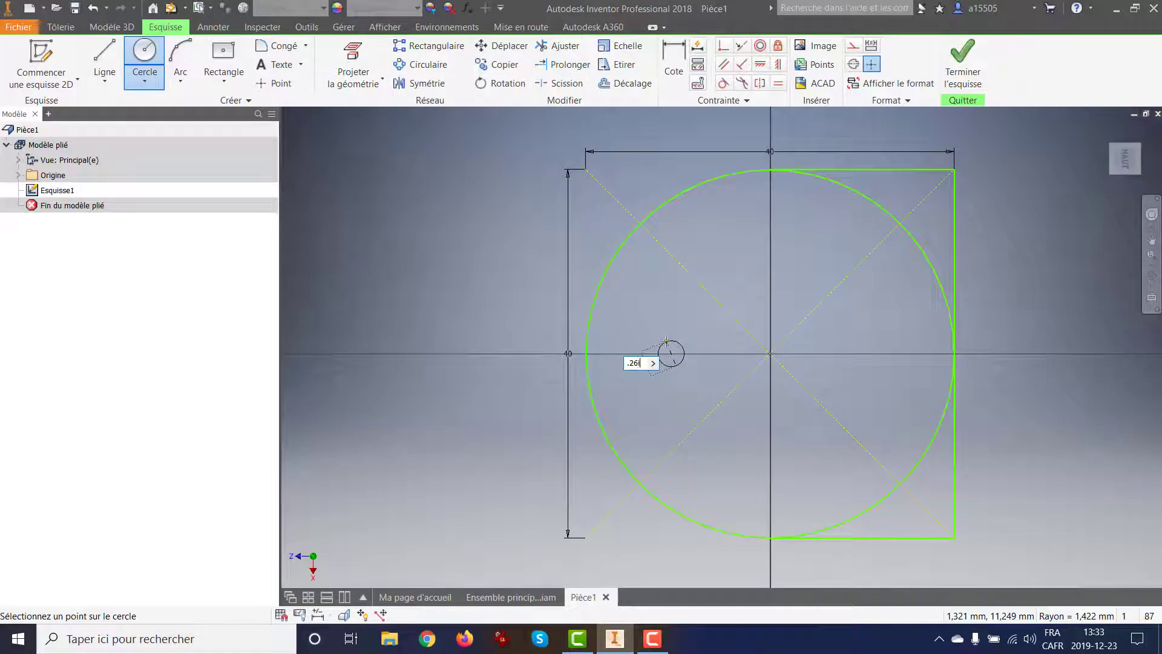
pyautogui.write('.26')
pyautogui.press('Return')
pyautogui.rightClick(513, 286)
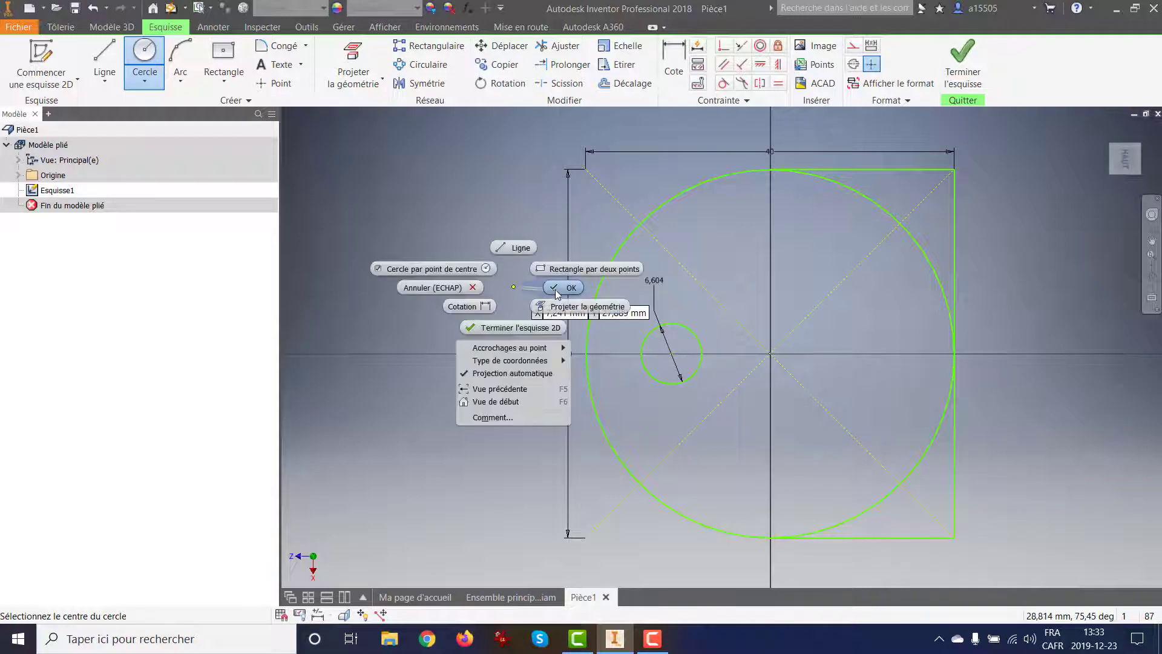
pyautogui.click(562, 288)
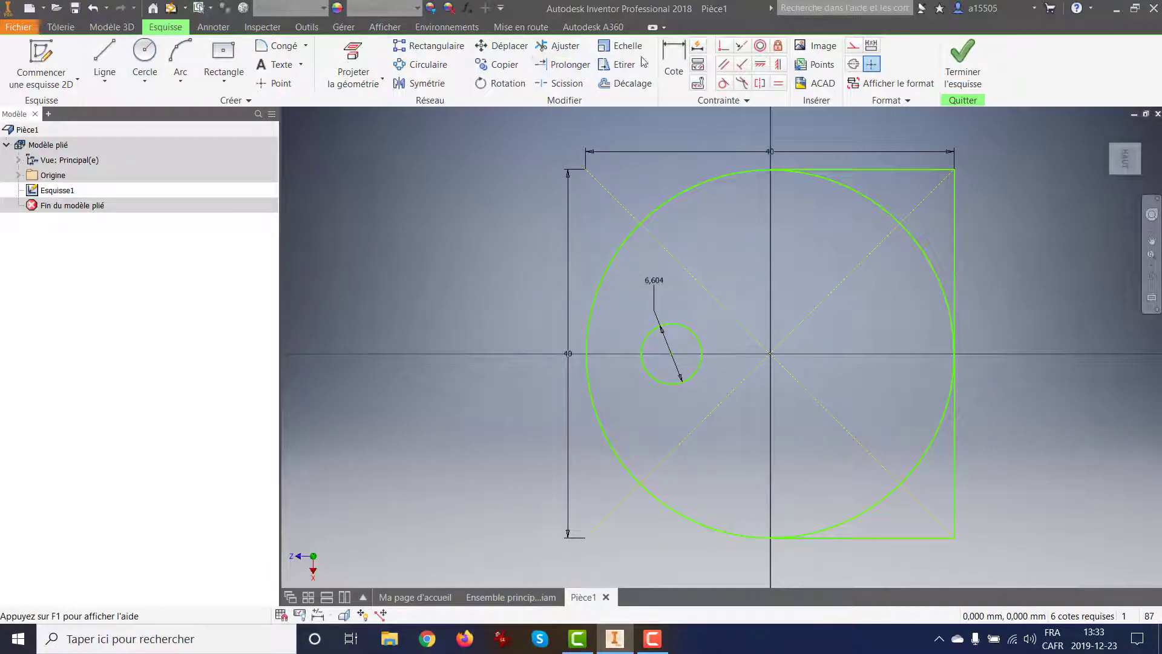
# Dimension the hole centre 10 mm horizontally from the origin.
pyautogui.click(673, 60)
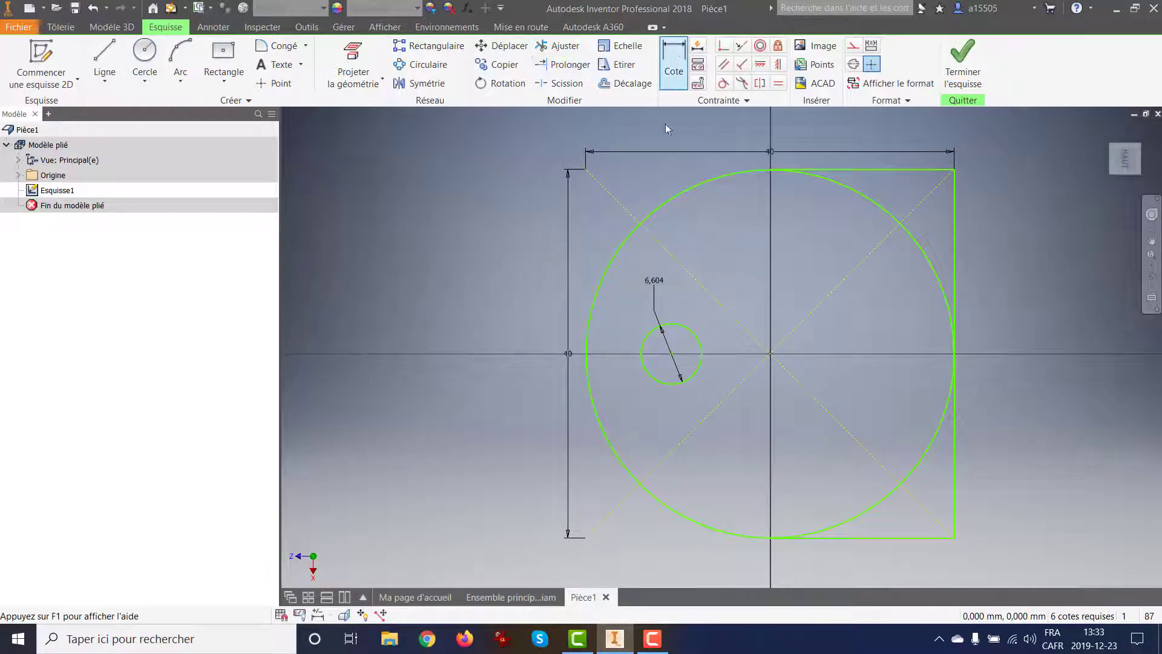
pyautogui.click(769, 355)
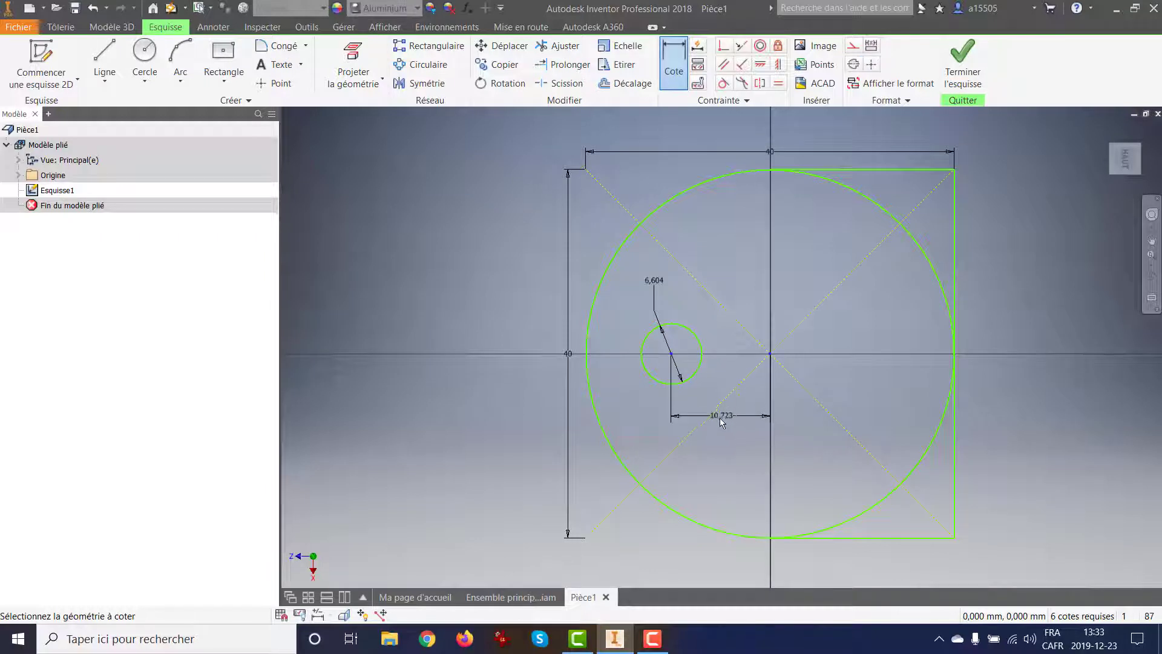
pyautogui.click(721, 428)
pyautogui.write('10')
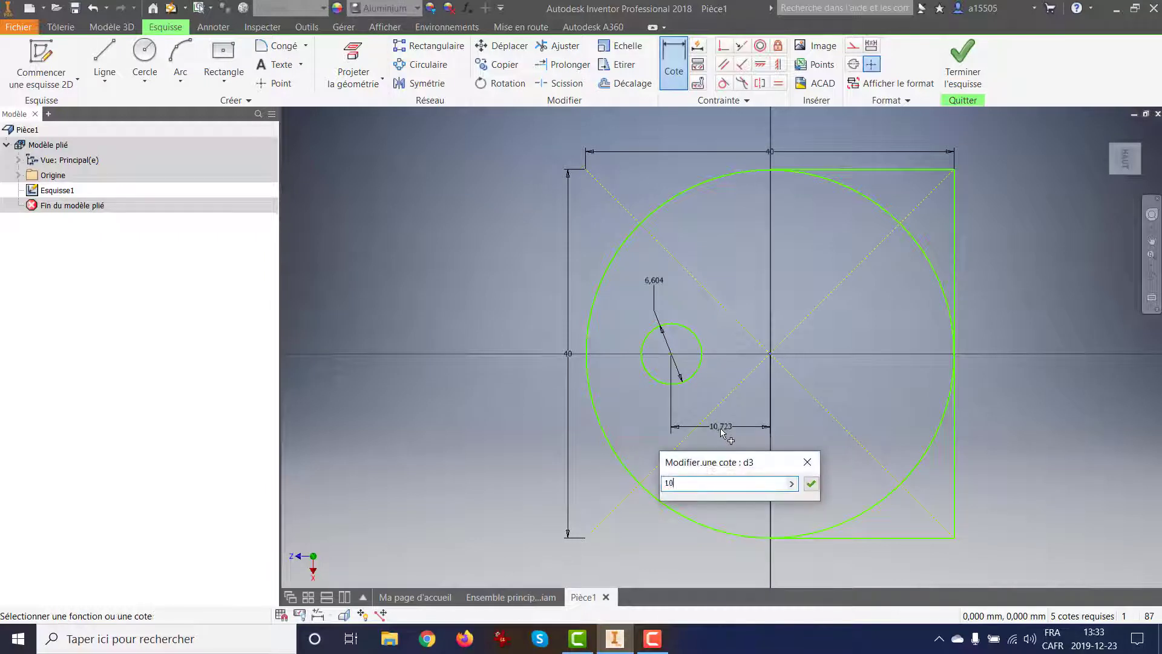
pyautogui.press('Return')
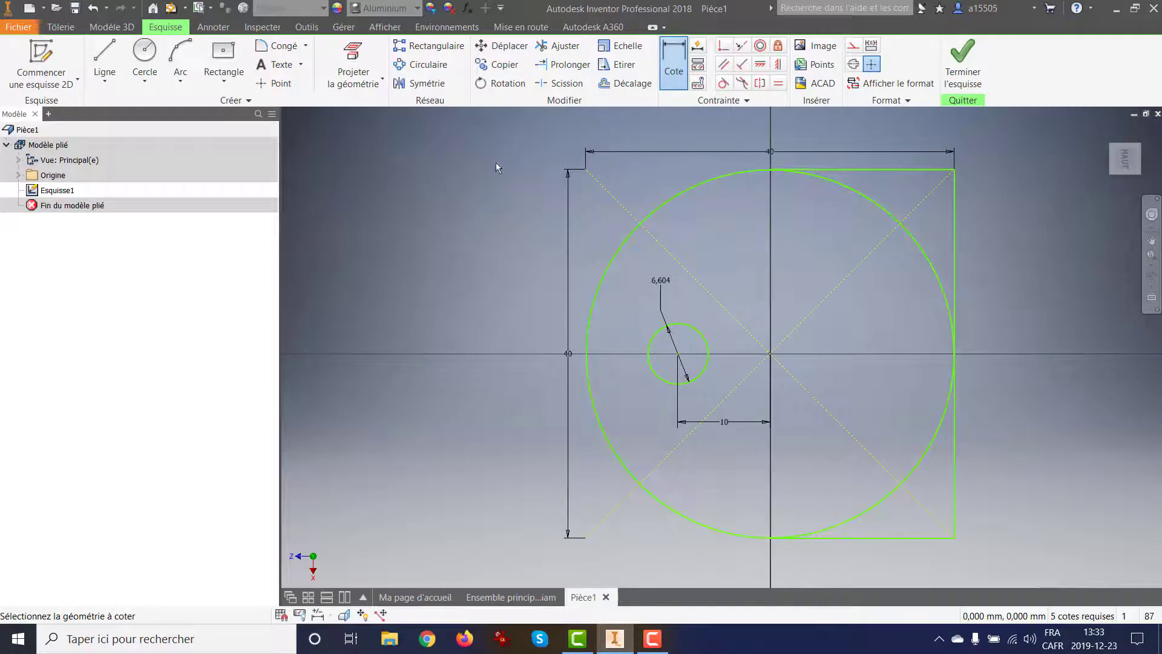
pyautogui.rightClick(455, 168)
pyautogui.click(504, 170)
# Trim the circle's right-side arcs to close the profile and finish the sketch.
pyautogui.click(552, 50)
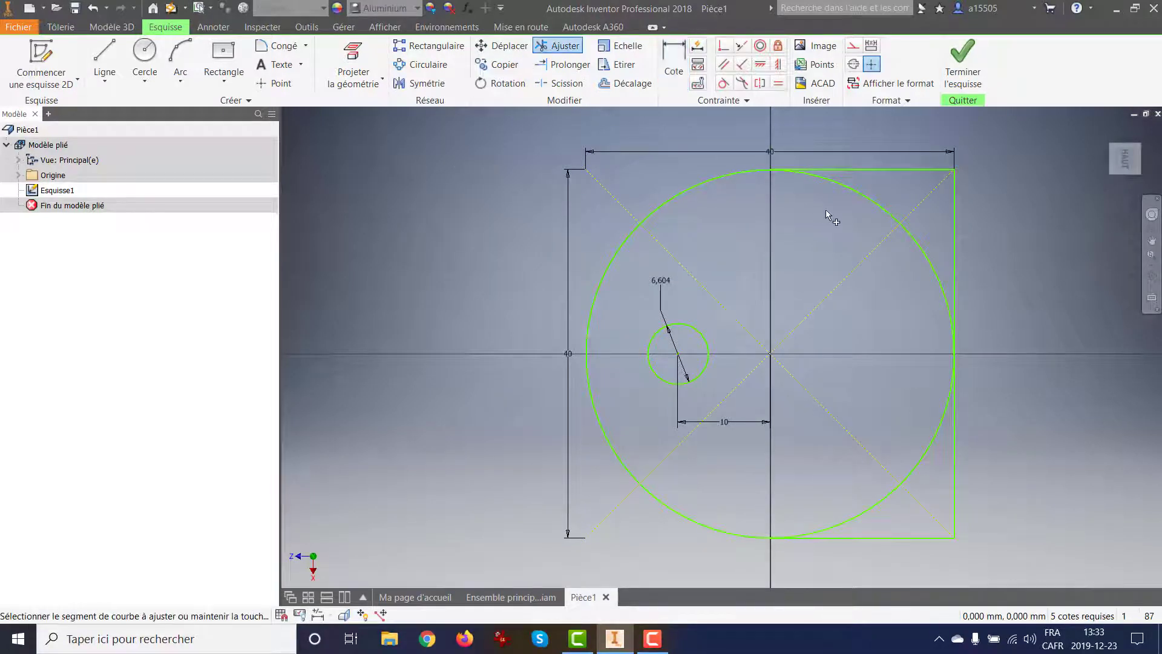
pyautogui.click(869, 199)
pyautogui.click(944, 416)
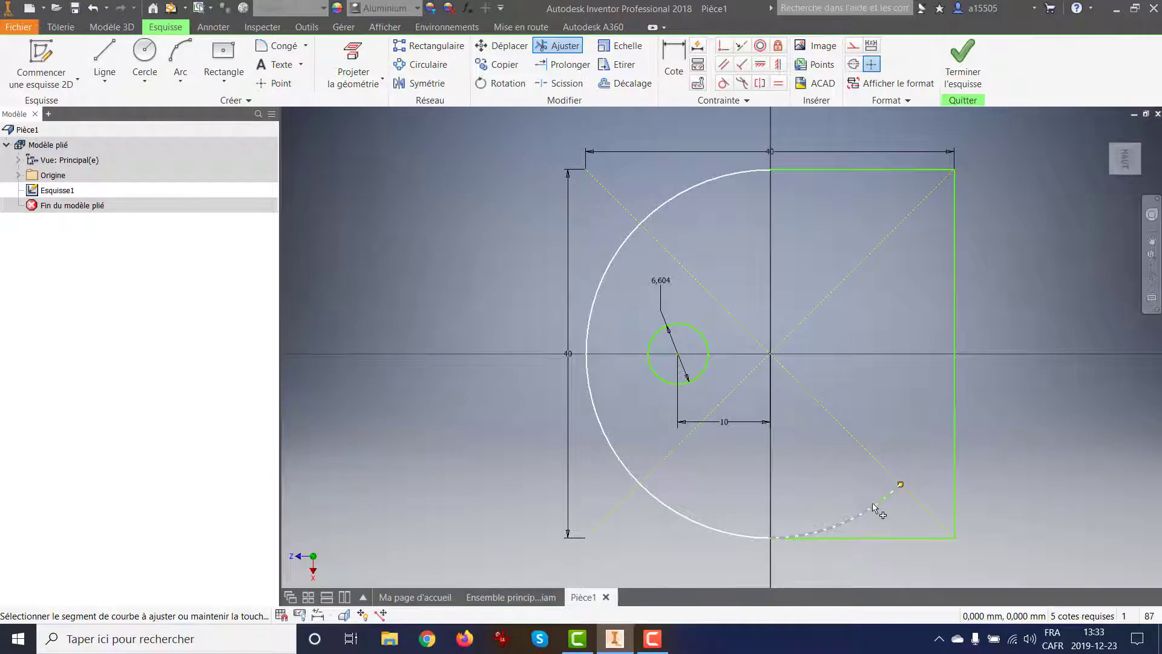
pyautogui.click(876, 511)
pyautogui.click(980, 70)
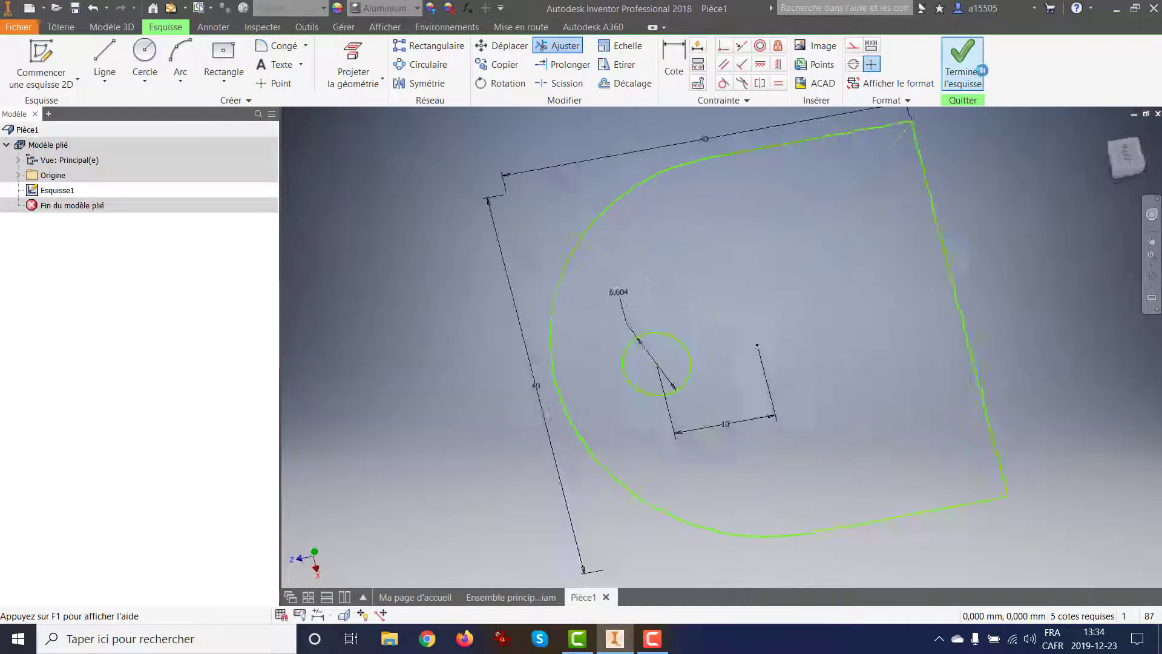
# Create sheet-metal Face1 from the sketch profile.
pyautogui.click(108, 59)
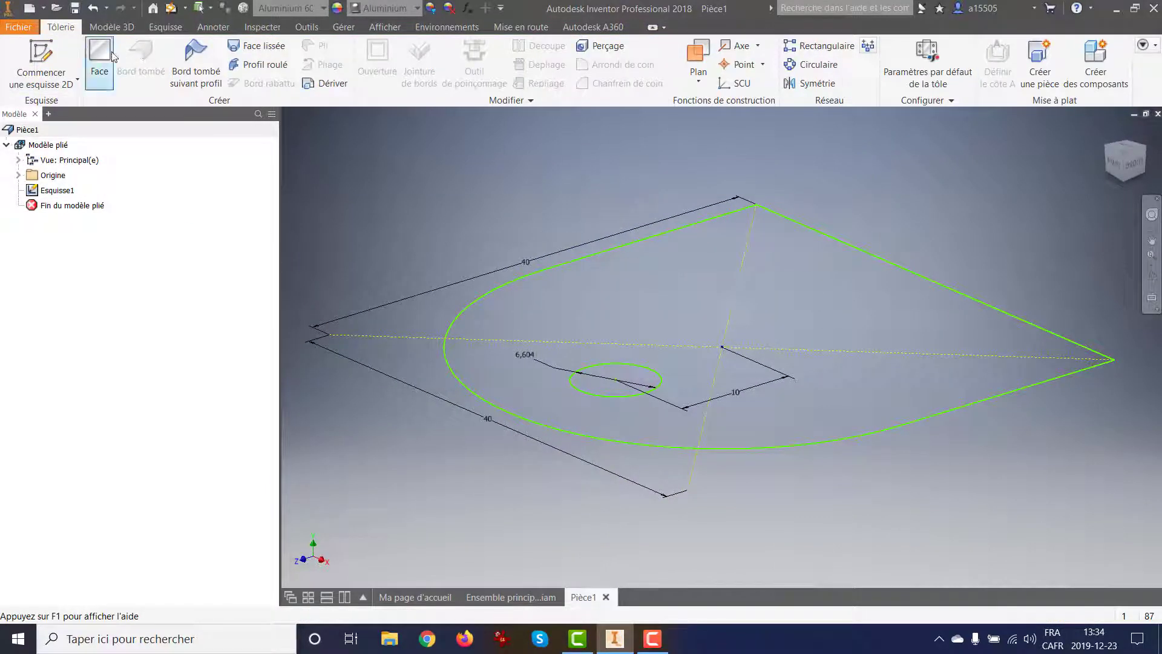
pyautogui.click(493, 397)
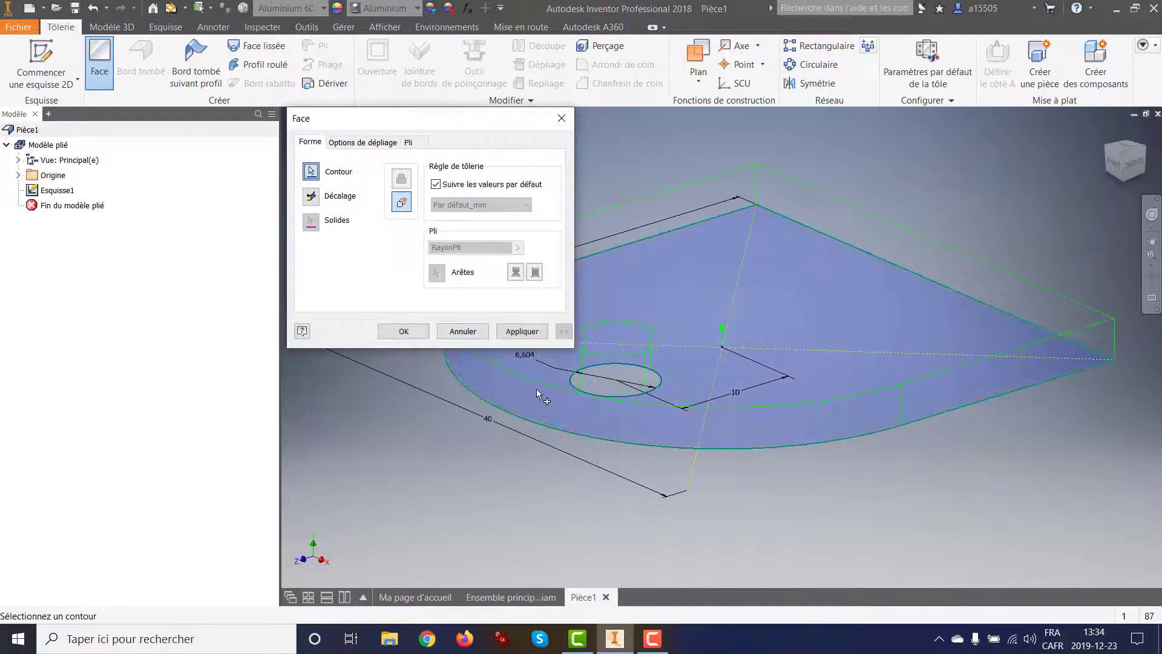
pyautogui.click(403, 332)
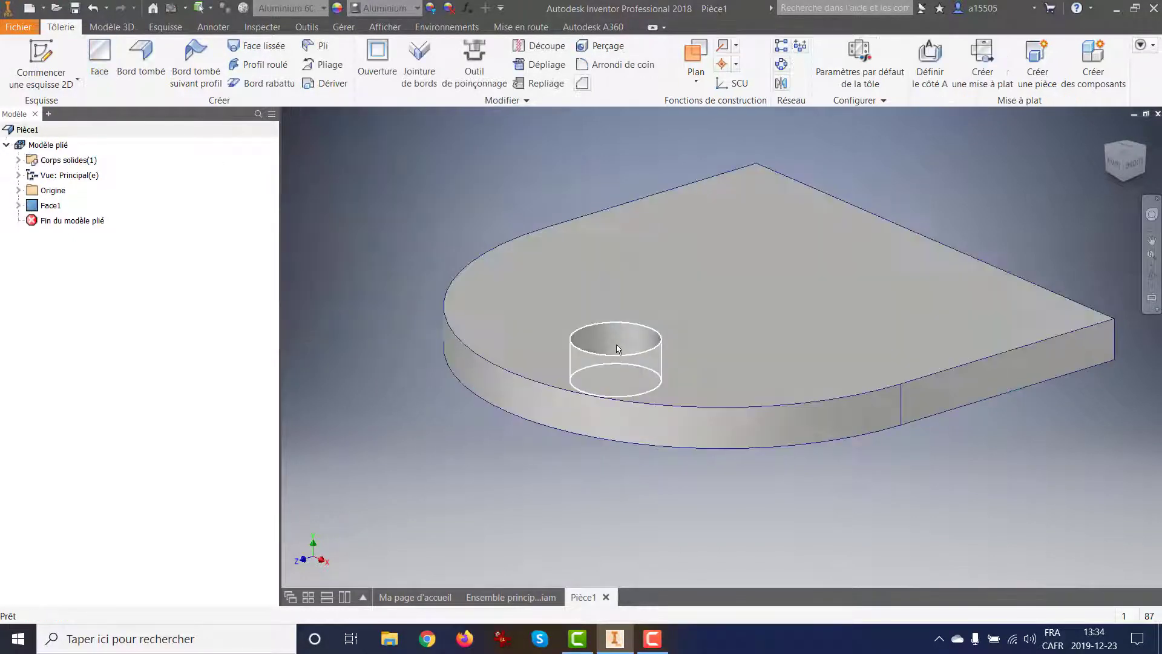
pyautogui.scroll(-2, 686, 467)
pyautogui.keyDown('shift'); pyautogui.moveTo(750, 510); pyautogui.dragTo(723, 506, button='middle'); pyautogui.keyUp('shift')
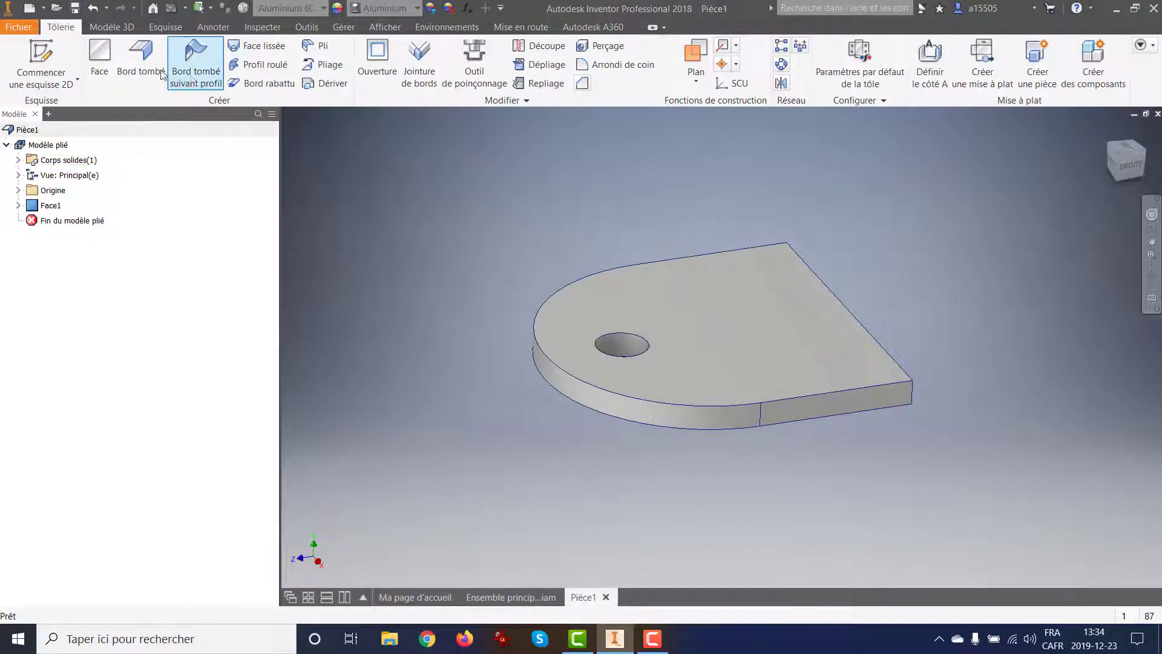
# Add a 20 mm flange on the base's straight edge.
pyautogui.click(141, 61)
pyautogui.click(878, 346)
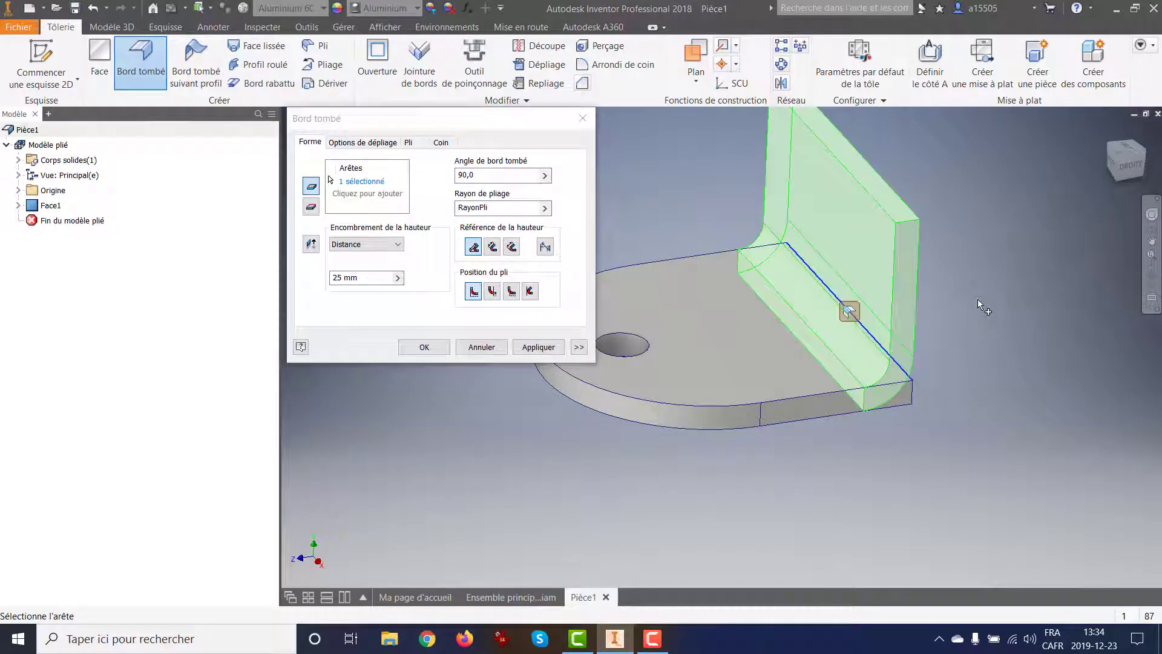
pyautogui.click(335, 278)
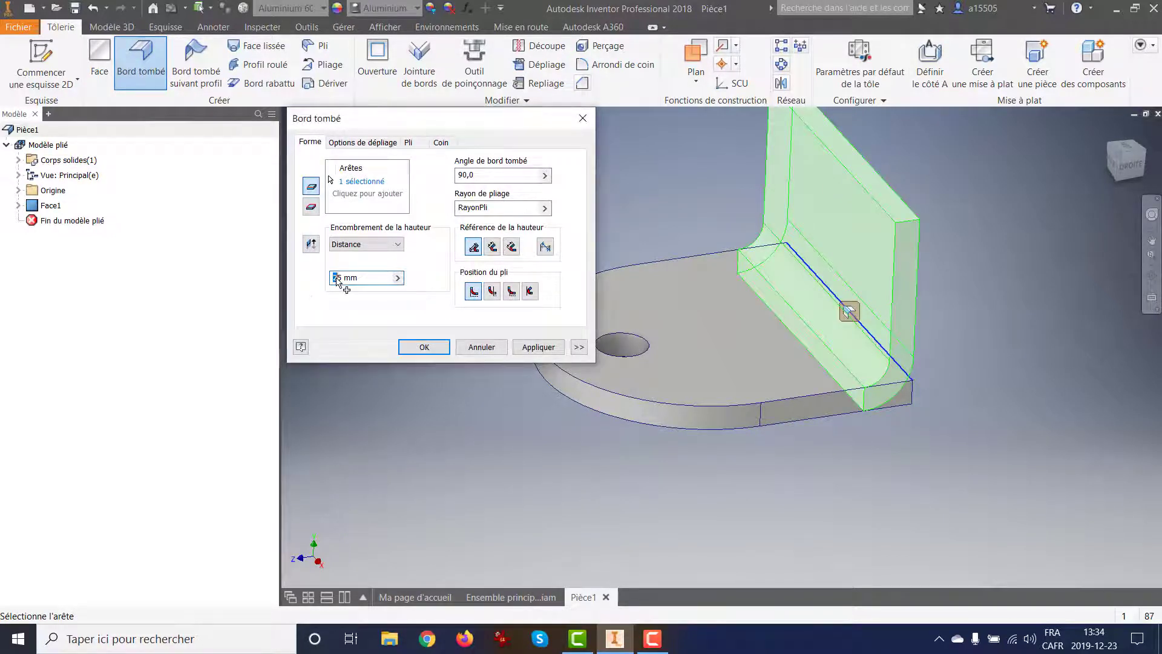
pyautogui.write('20')
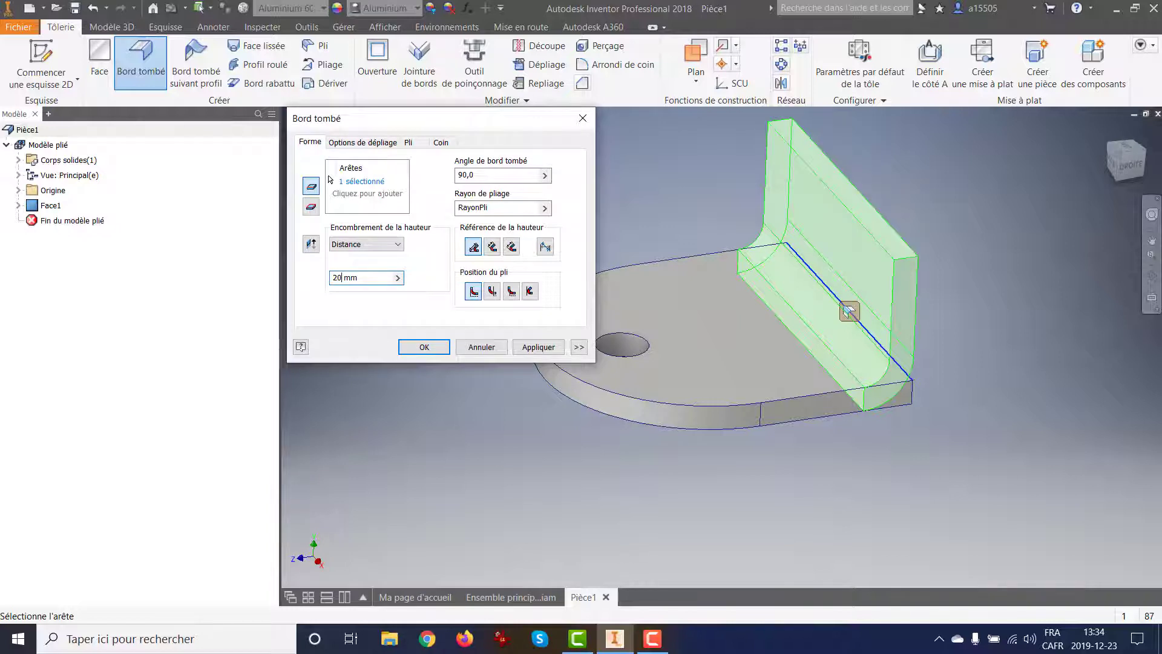
pyautogui.click(428, 348)
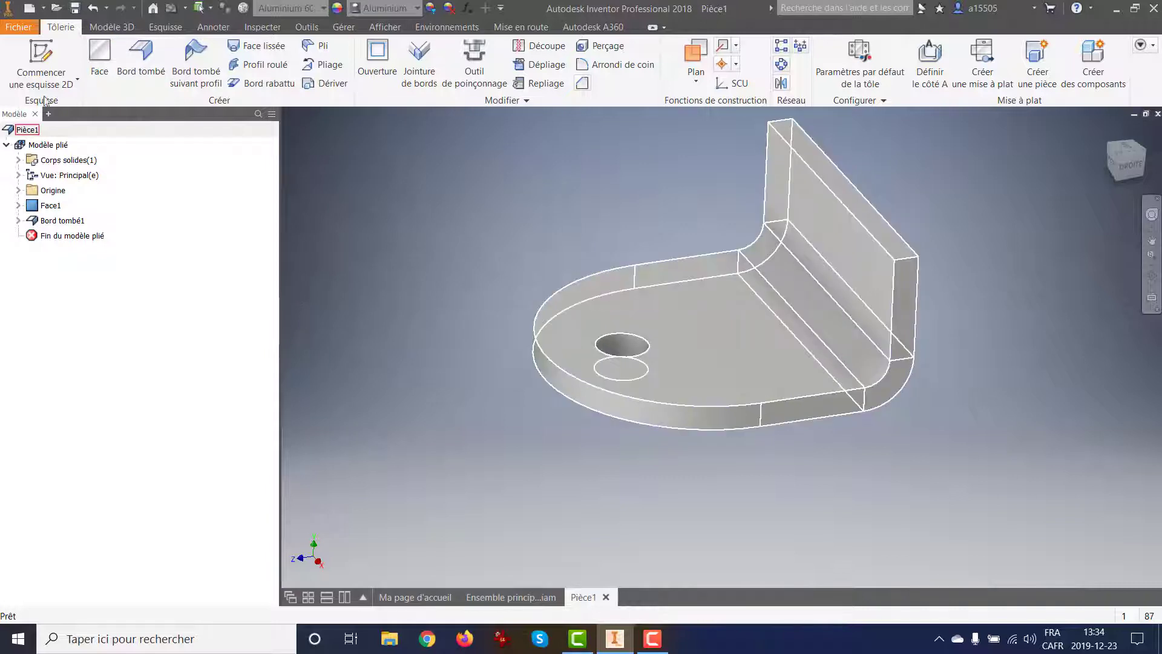
pyautogui.click(41, 67)
# Sketch two 5.5 mm circles side by side on the flange face.
pyautogui.click(860, 253)
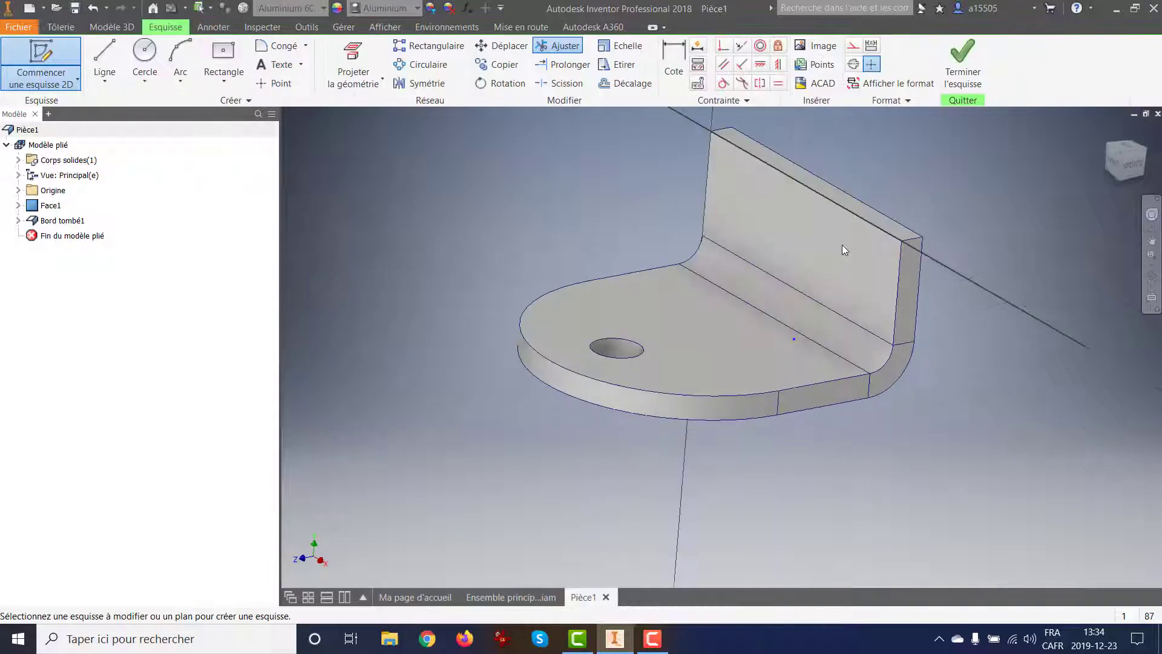
pyautogui.press('c')
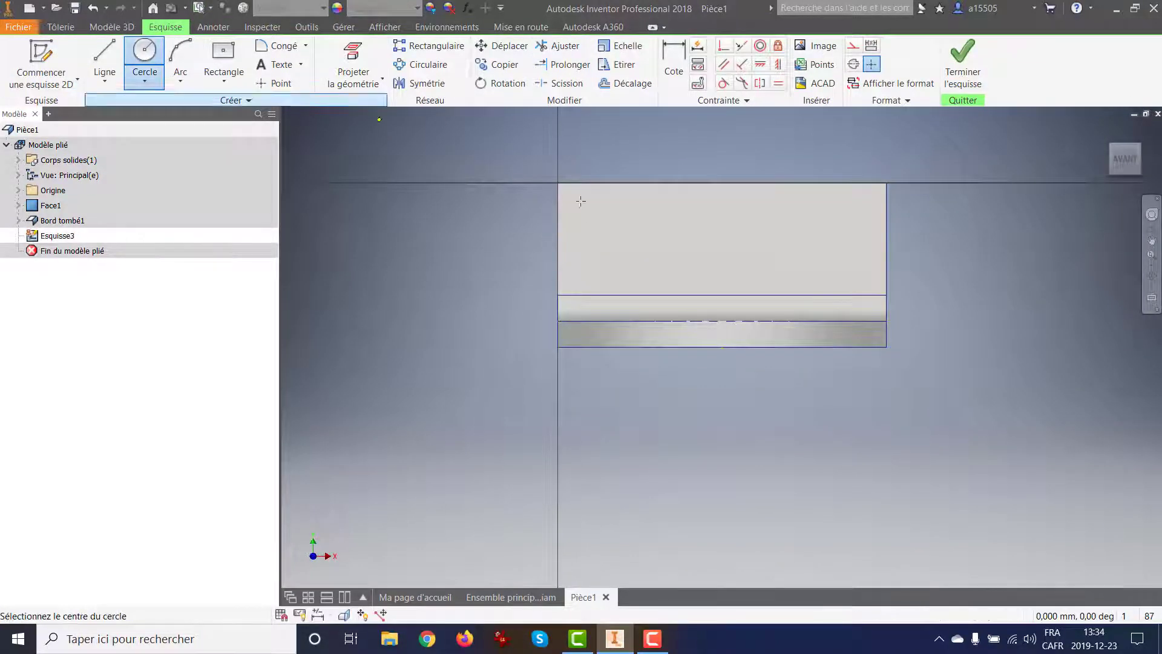
pyautogui.click(620, 241)
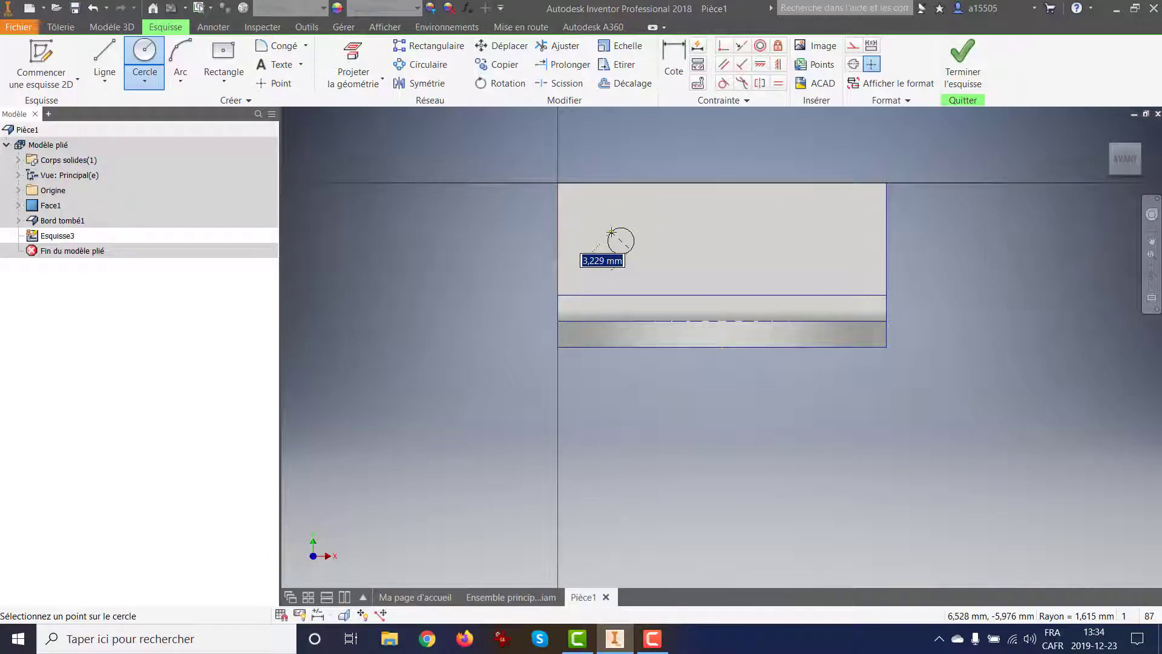
pyautogui.write('5.5')
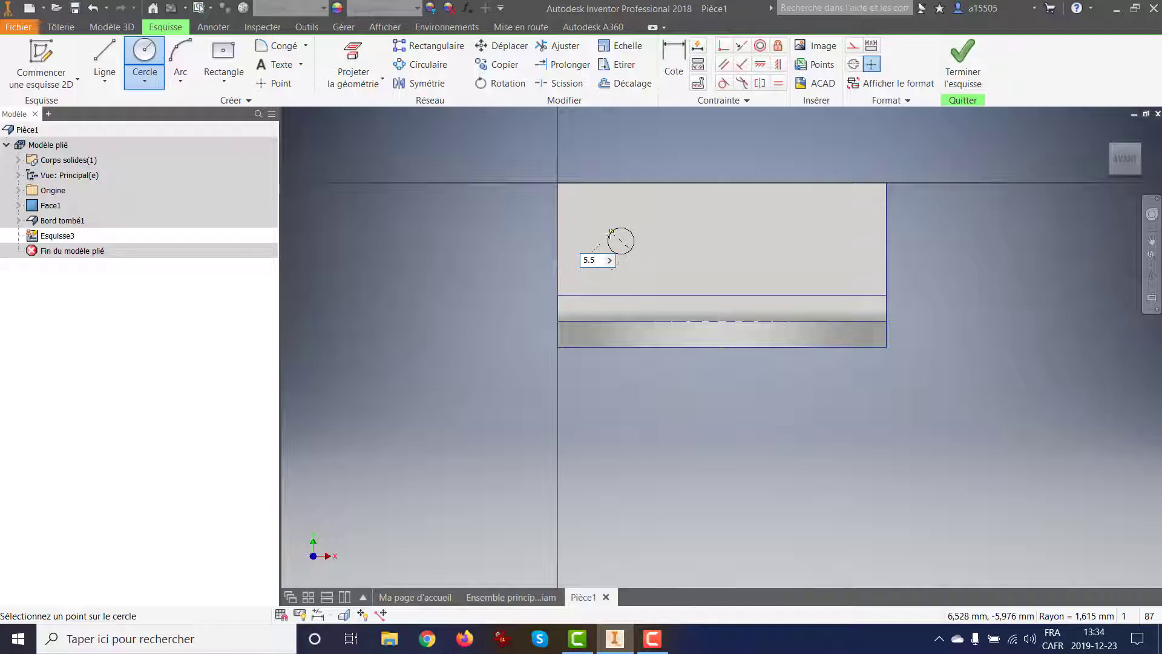
pyautogui.press('Return')
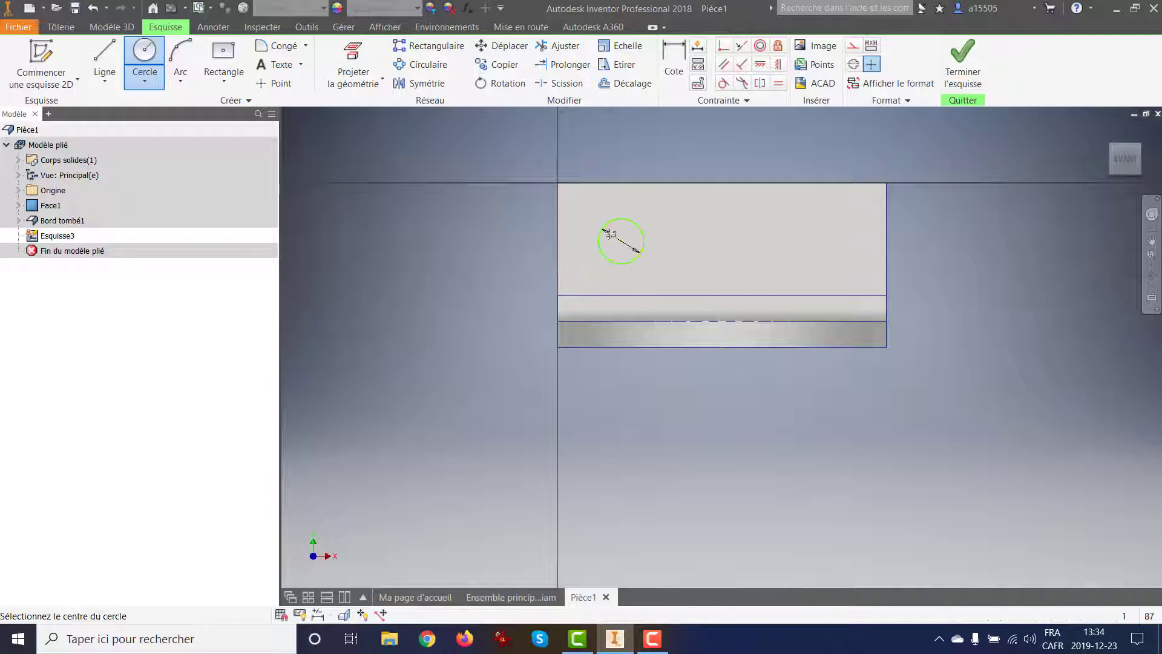
pyautogui.click(806, 243)
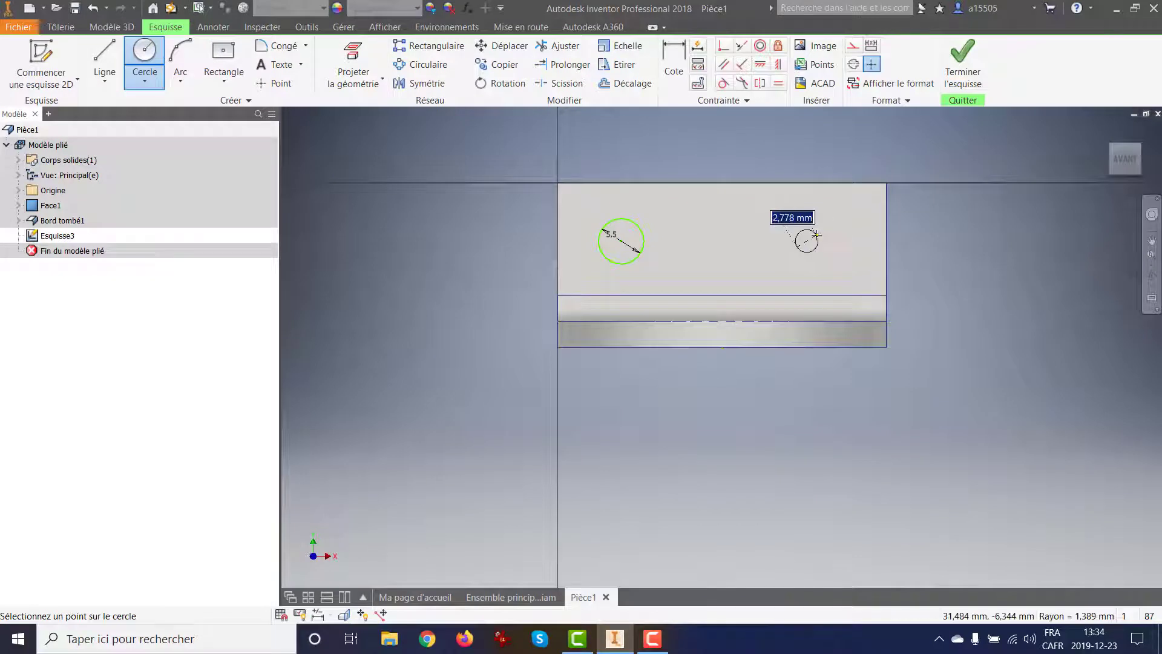
pyautogui.write('5.5')
pyautogui.press('Return')
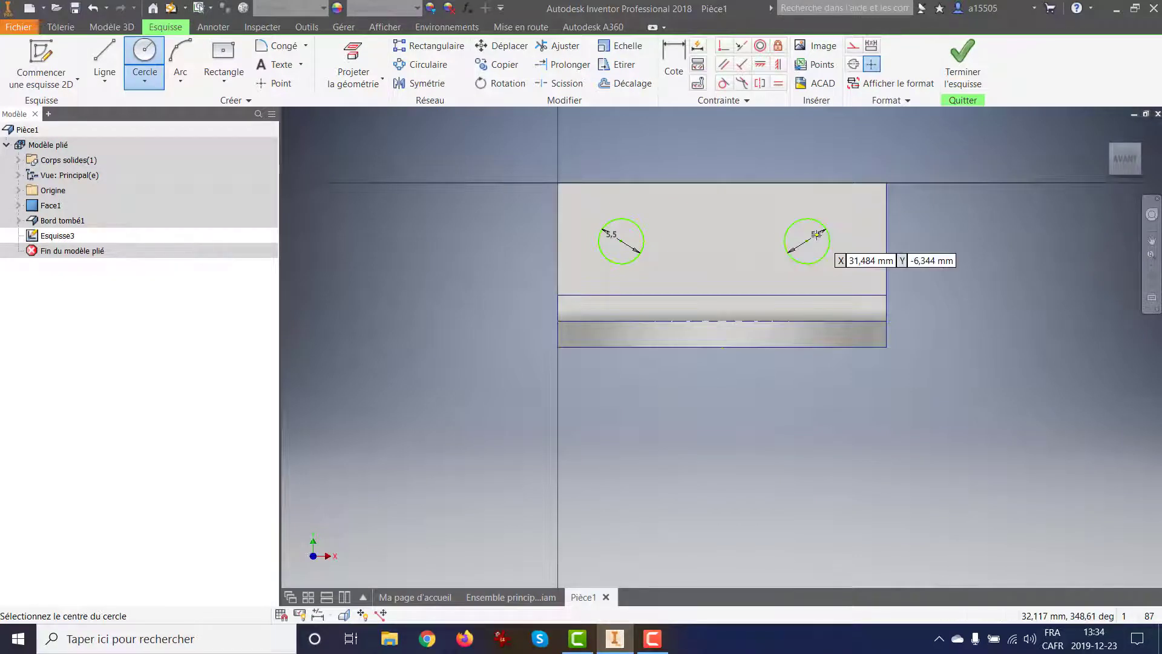
pyautogui.rightClick(535, 229)
pyautogui.click(533, 193)
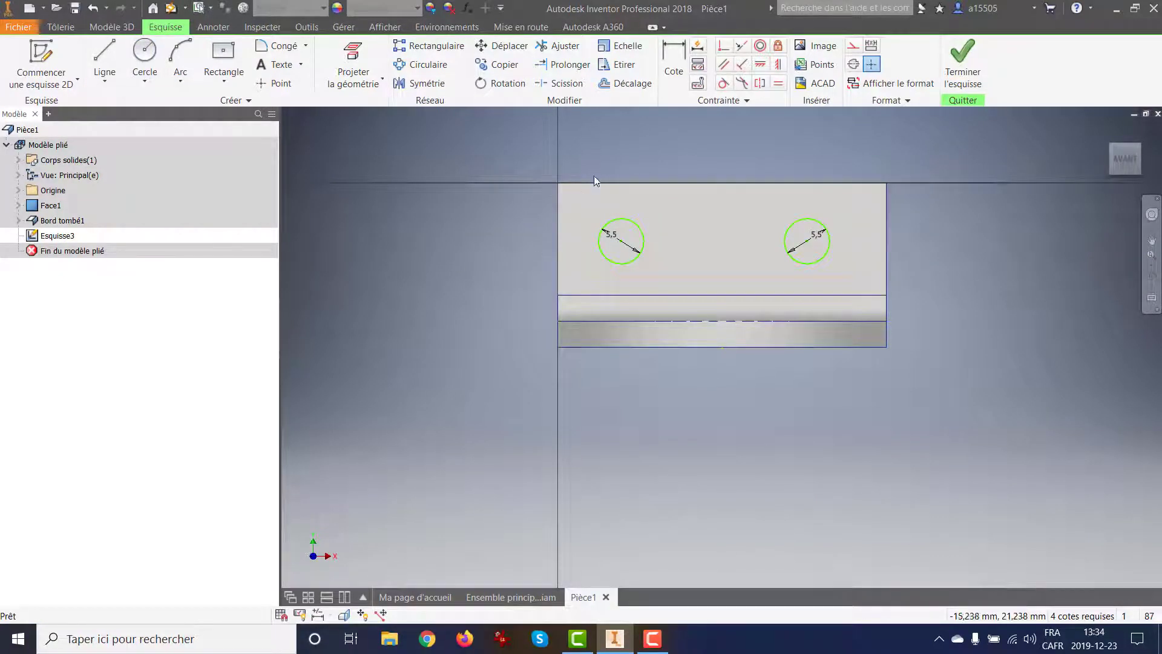
# Dimension the left circle 10 mm from the flange's left edge and 10 mm from its top edge.
pyautogui.click(674, 60)
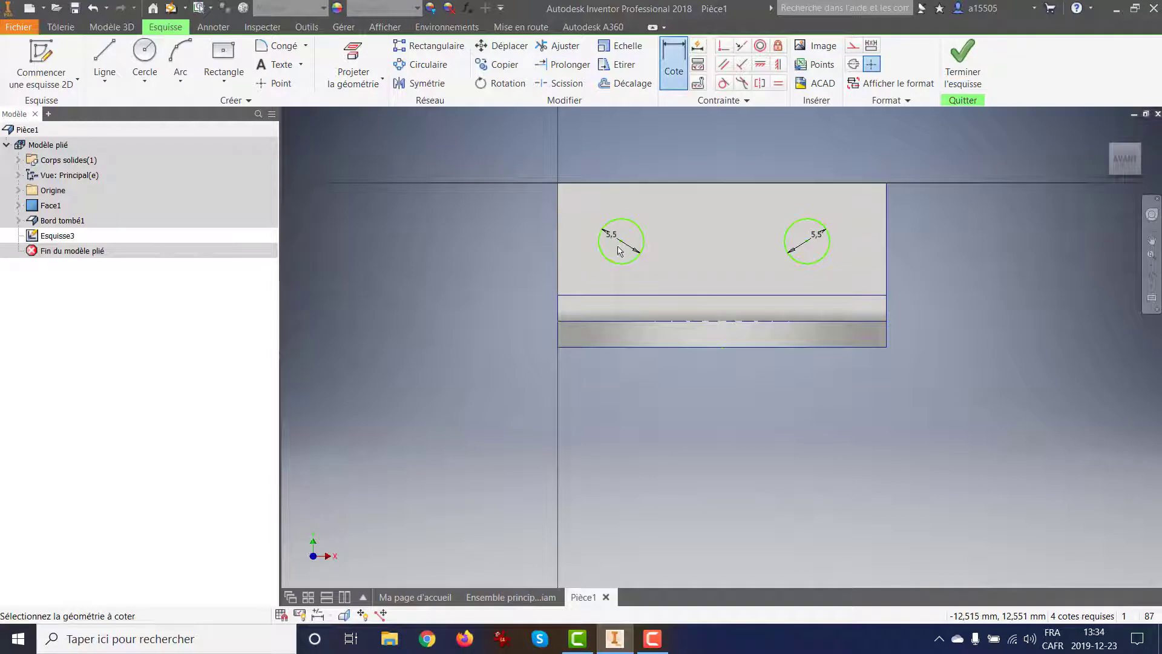
pyautogui.click(558, 252)
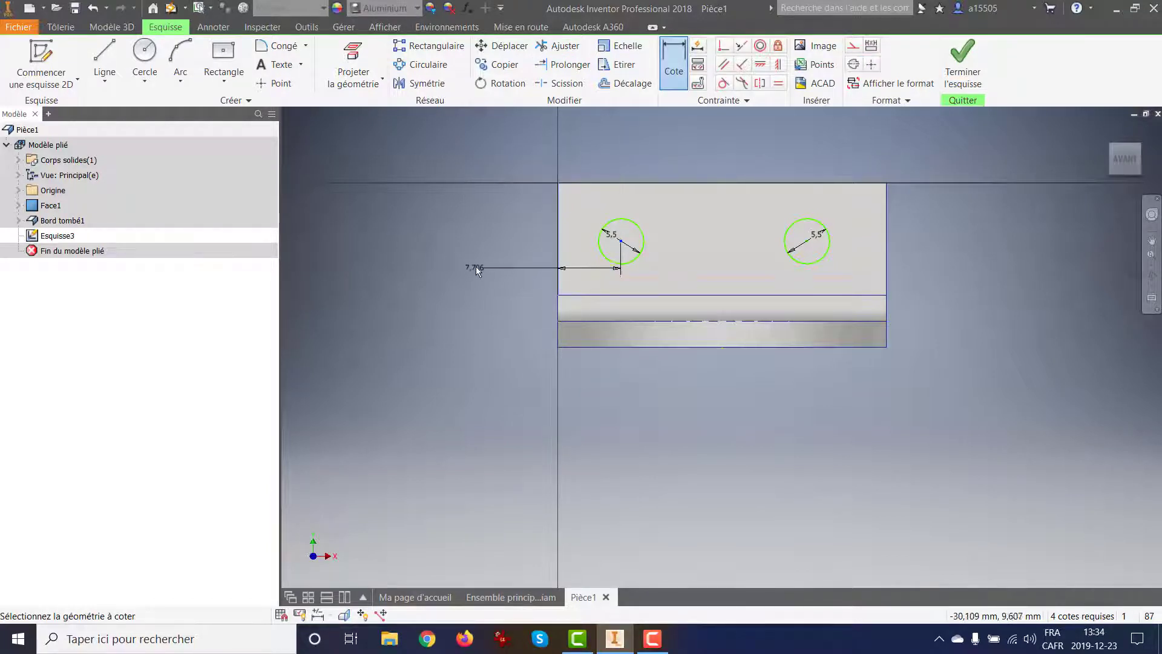
pyautogui.click(492, 256)
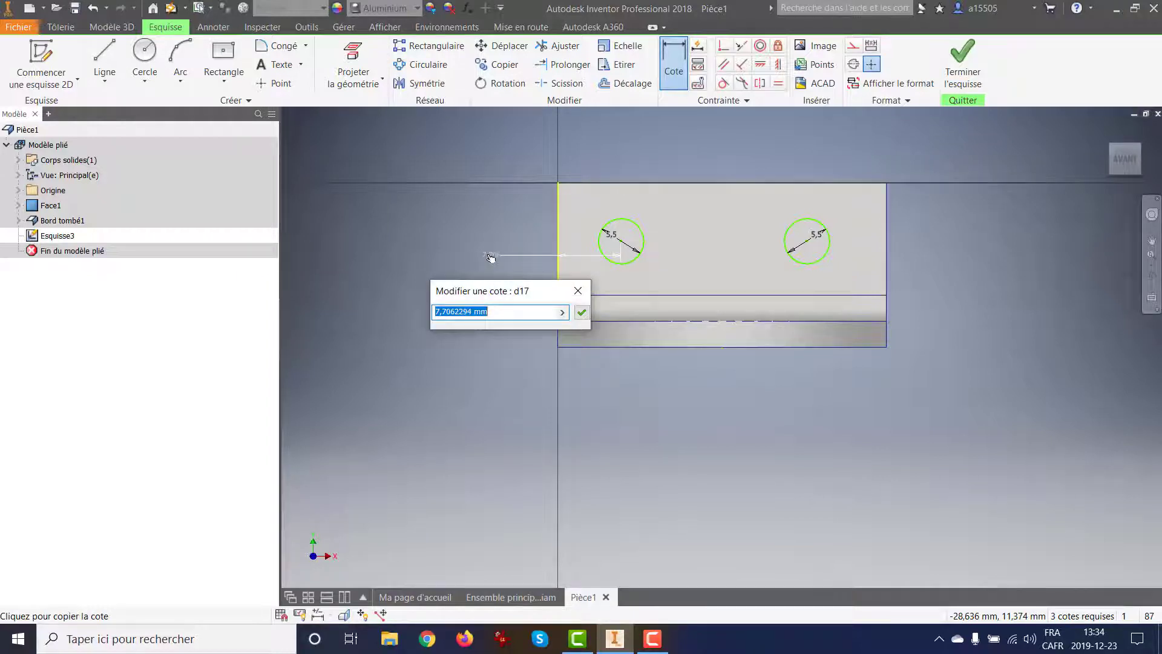
pyautogui.write('10')
pyautogui.press('Return')
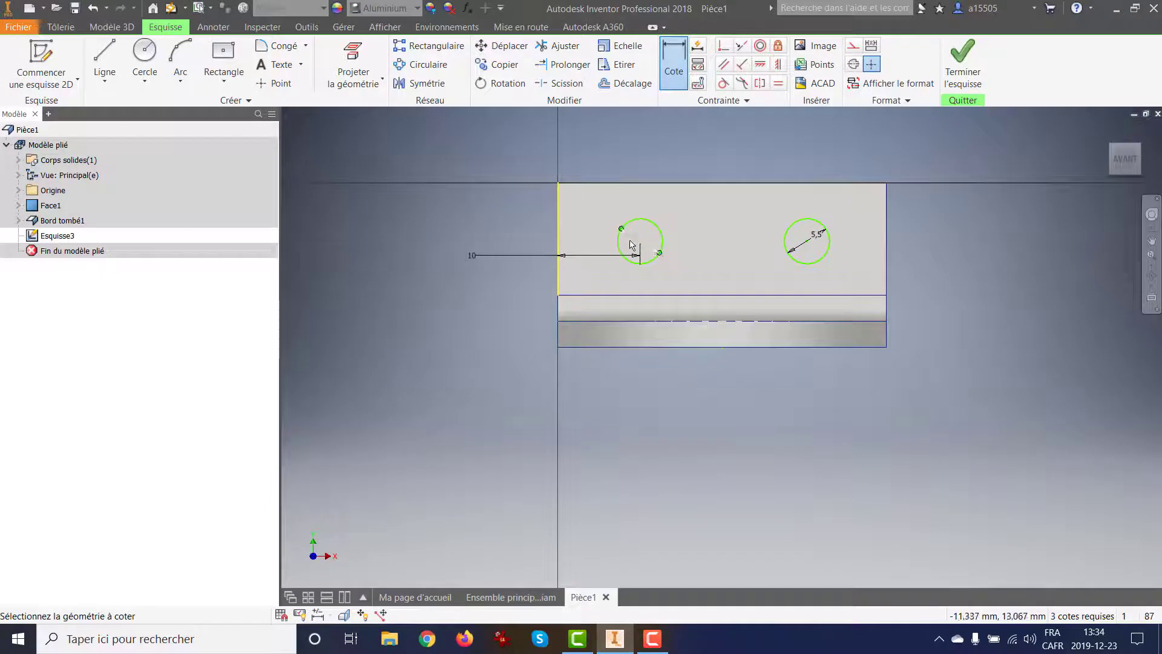
pyautogui.click(641, 242)
pyautogui.click(637, 183)
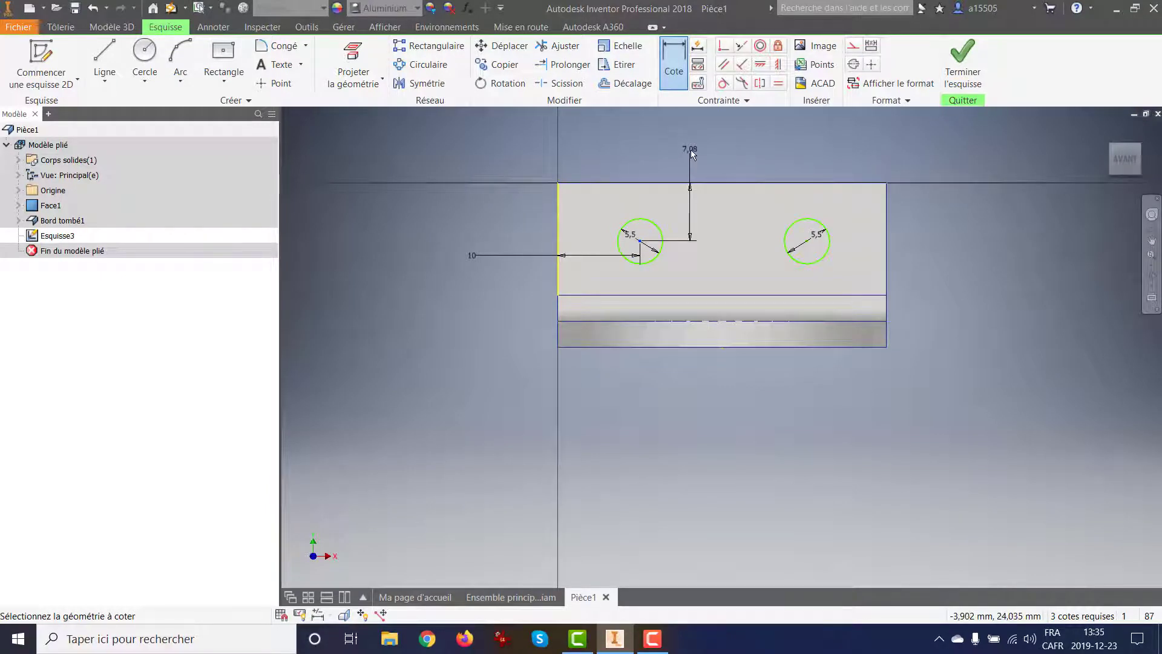
pyautogui.click(691, 151)
pyautogui.write('10')
pyautogui.press('Return')
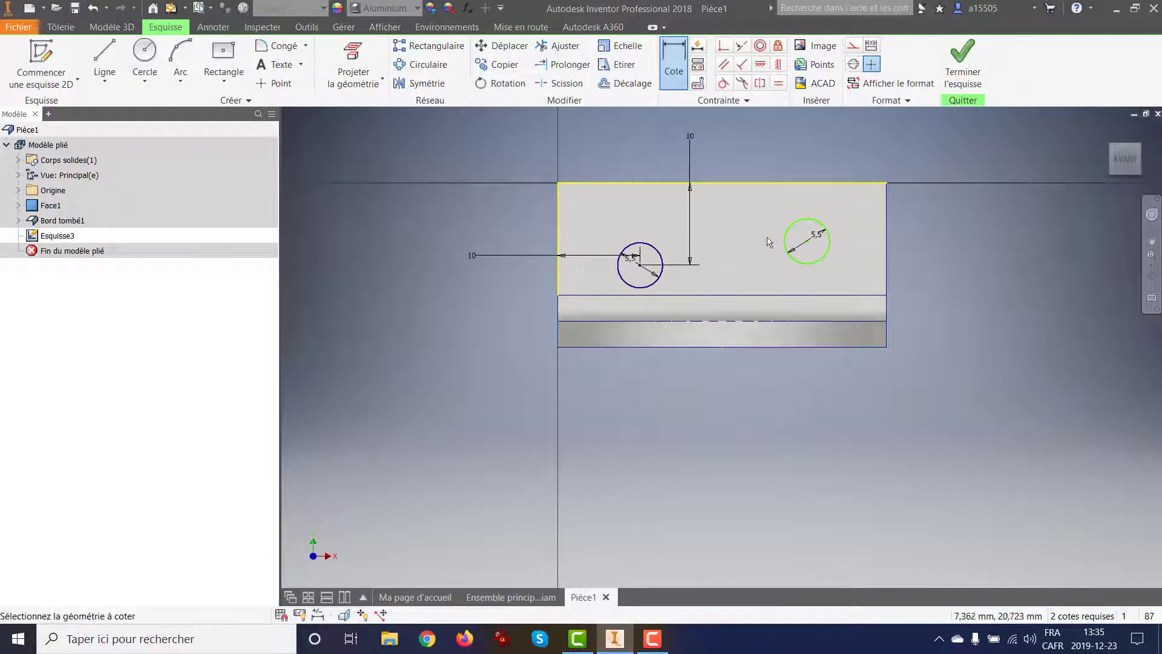
# Link the right circle's top and right-edge distances to the 10 mm dimension, then finish the sketch.
pyautogui.click(800, 183)
pyautogui.click(797, 143)
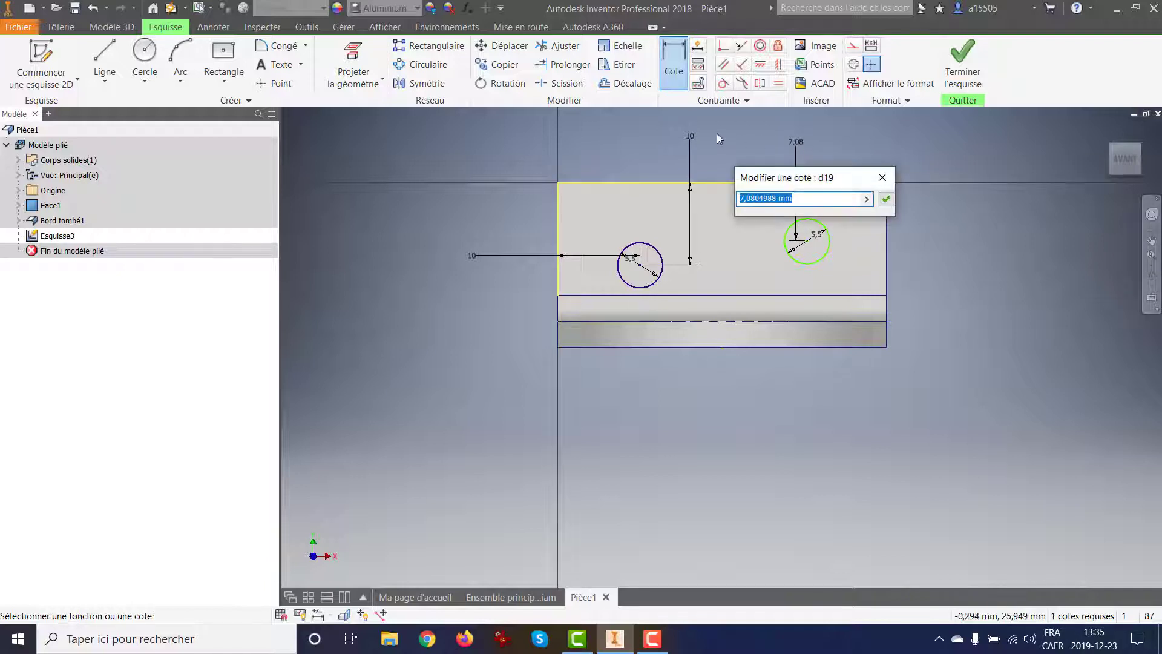
pyautogui.click(692, 138)
pyautogui.press('Return')
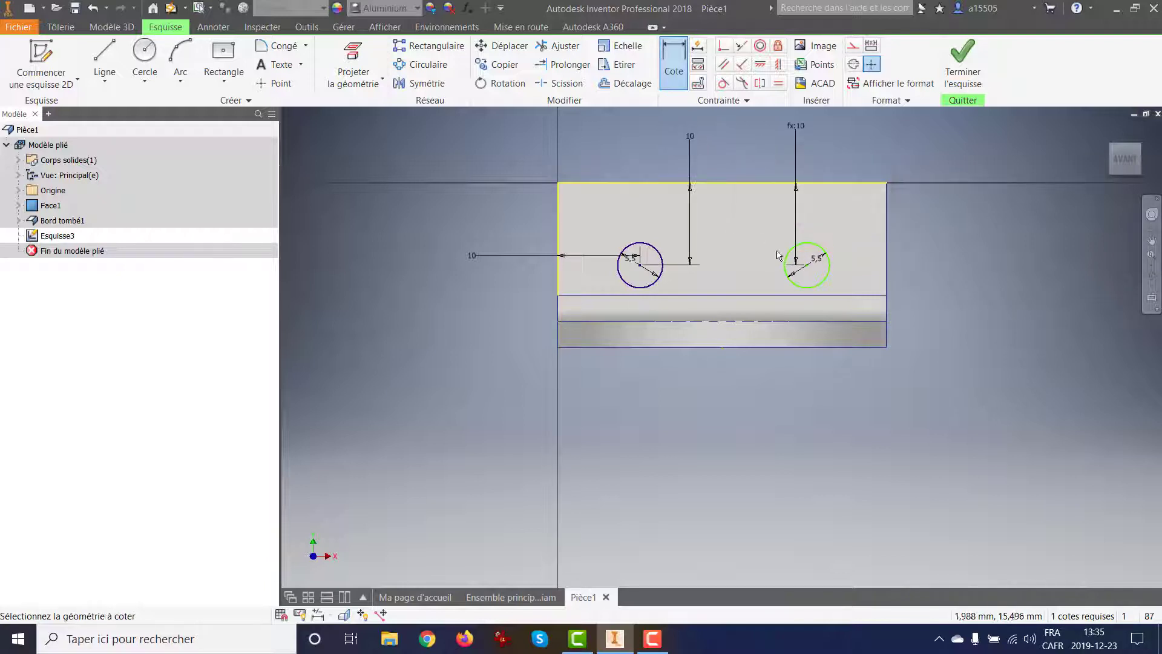
pyautogui.click(833, 268)
pyautogui.click(886, 268)
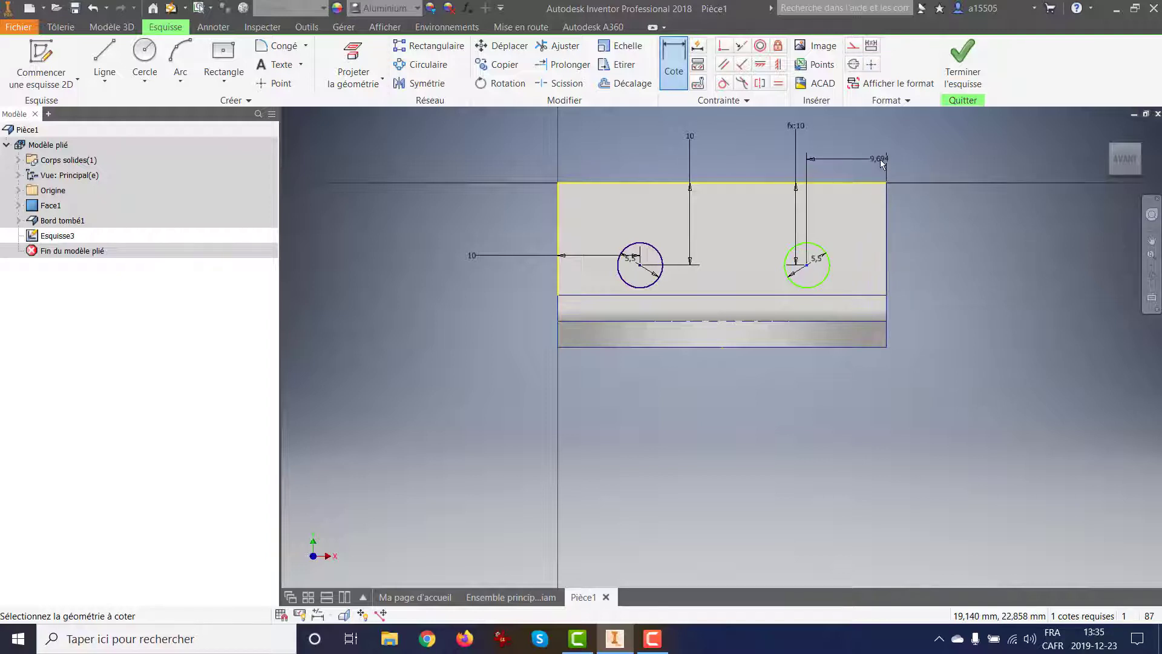
pyautogui.click(880, 158)
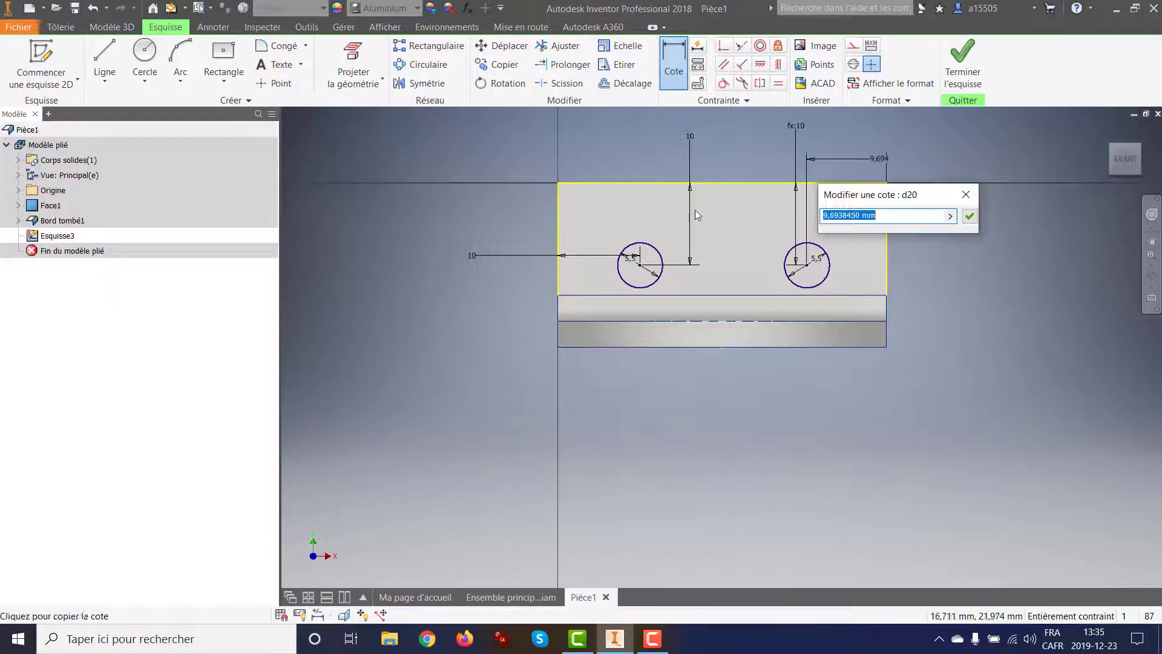
pyautogui.click(678, 145)
pyautogui.press('Return')
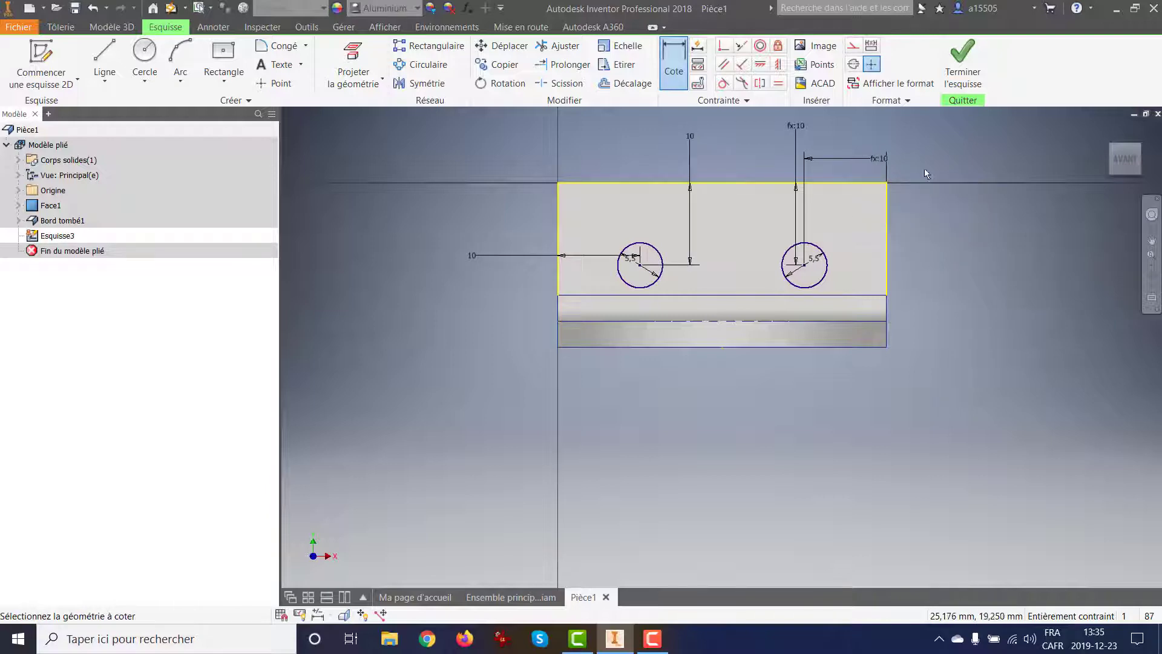
pyautogui.click(962, 63)
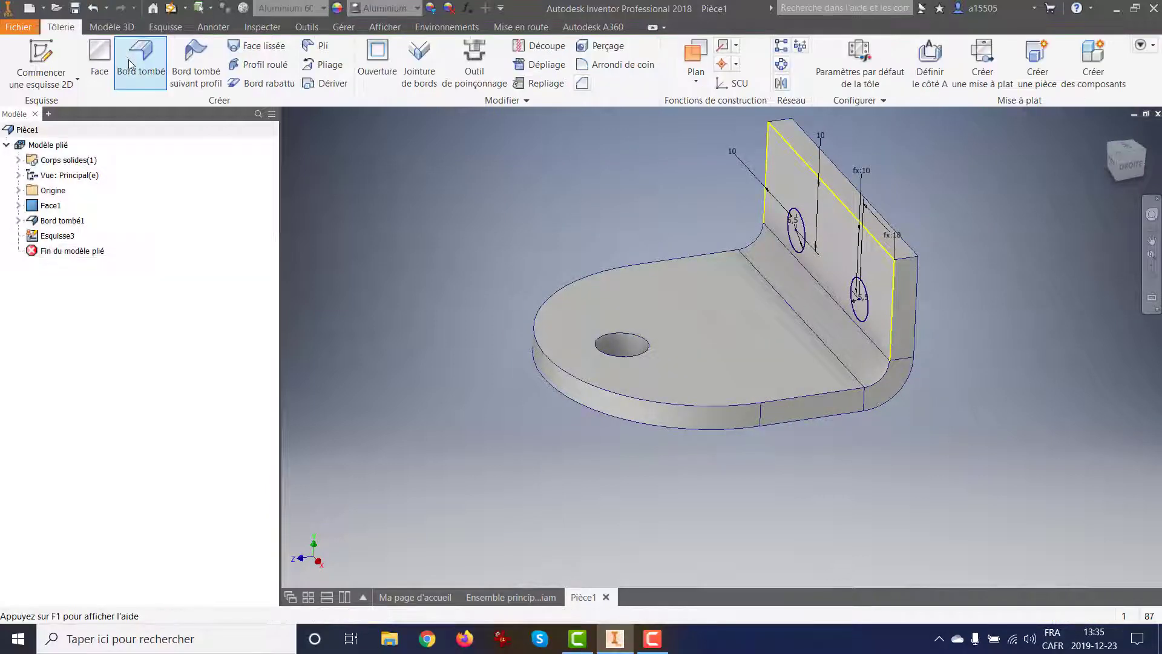
# Cut both 5,5 mm flange circles through the sheet as an Ouverture.
pyautogui.click(377, 58)
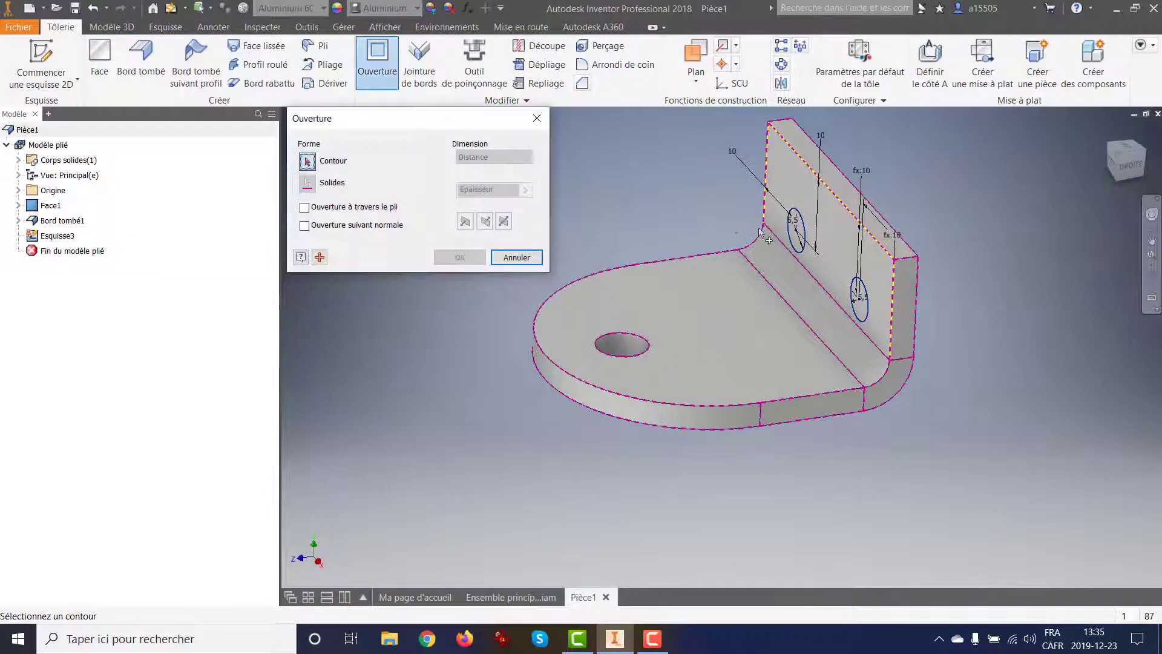
pyautogui.click(790, 239)
pyautogui.click(863, 313)
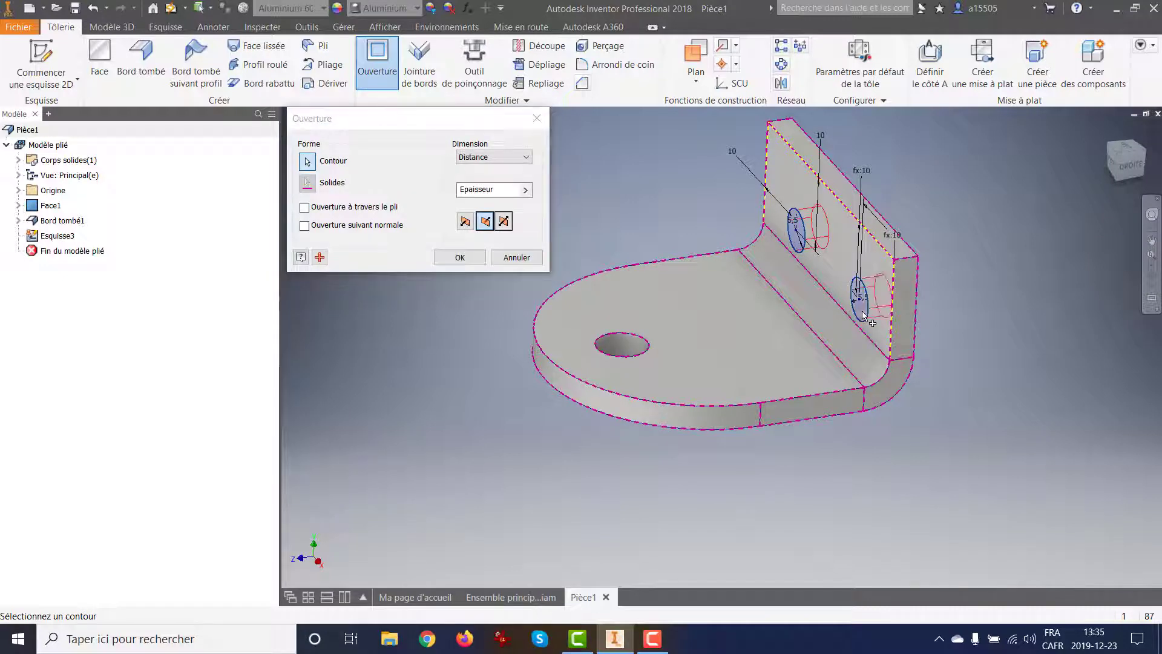
pyautogui.click(458, 257)
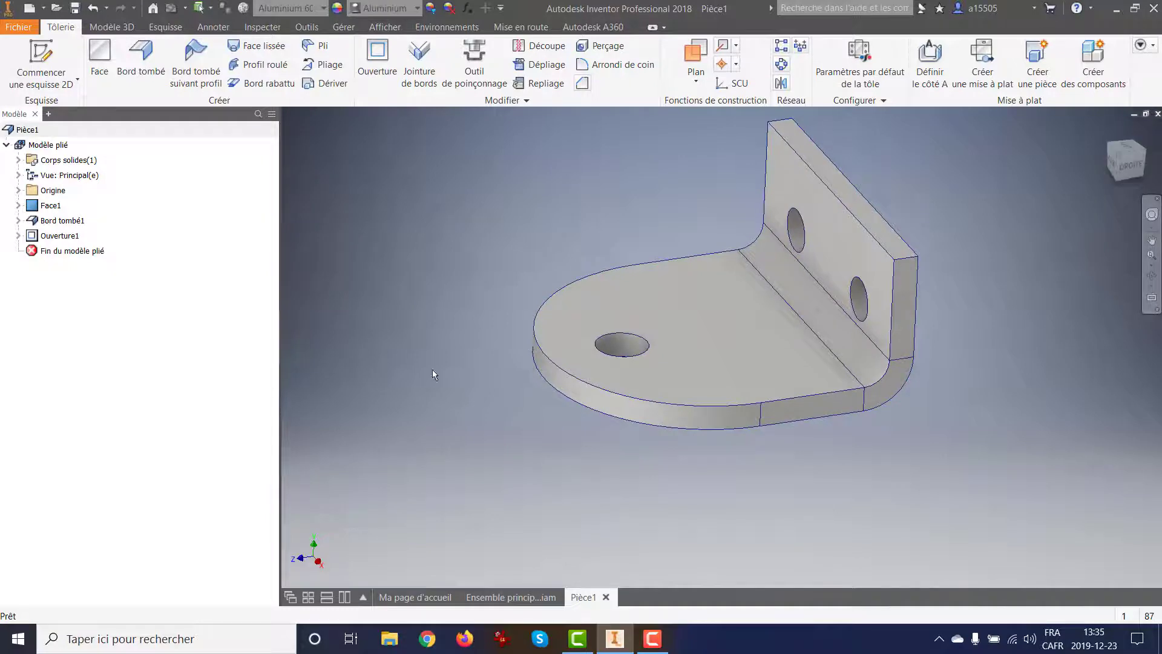
# Save the part as 'support piston' in the demo pneumatique folder.
pyautogui.click(19, 27)
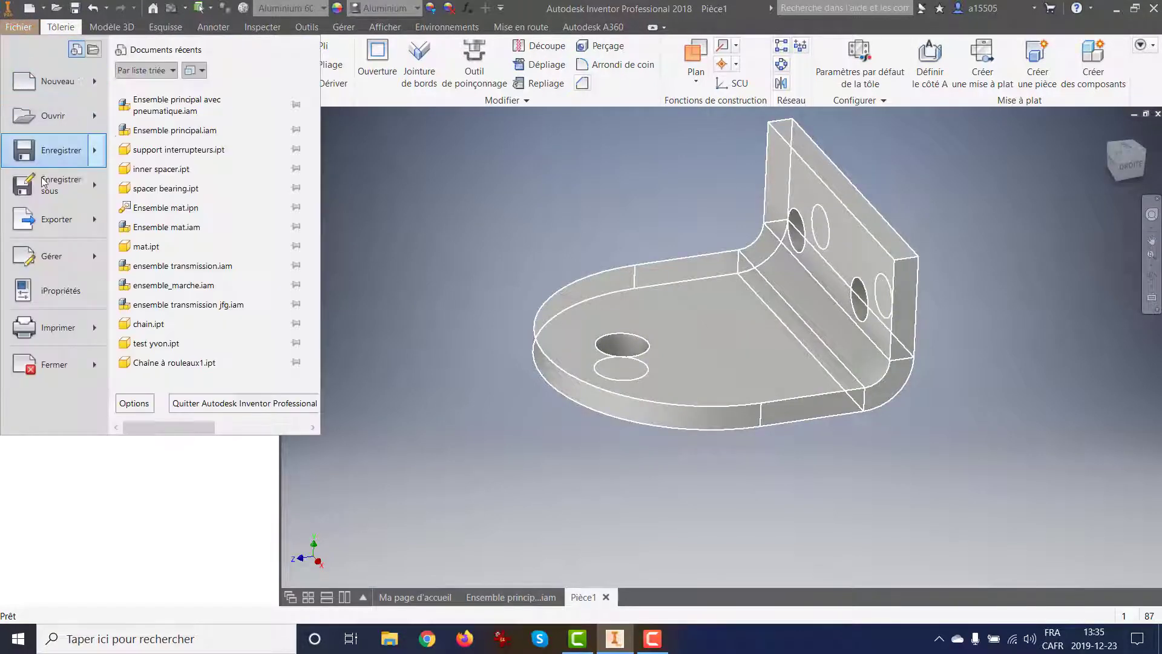
pyautogui.click(61, 150)
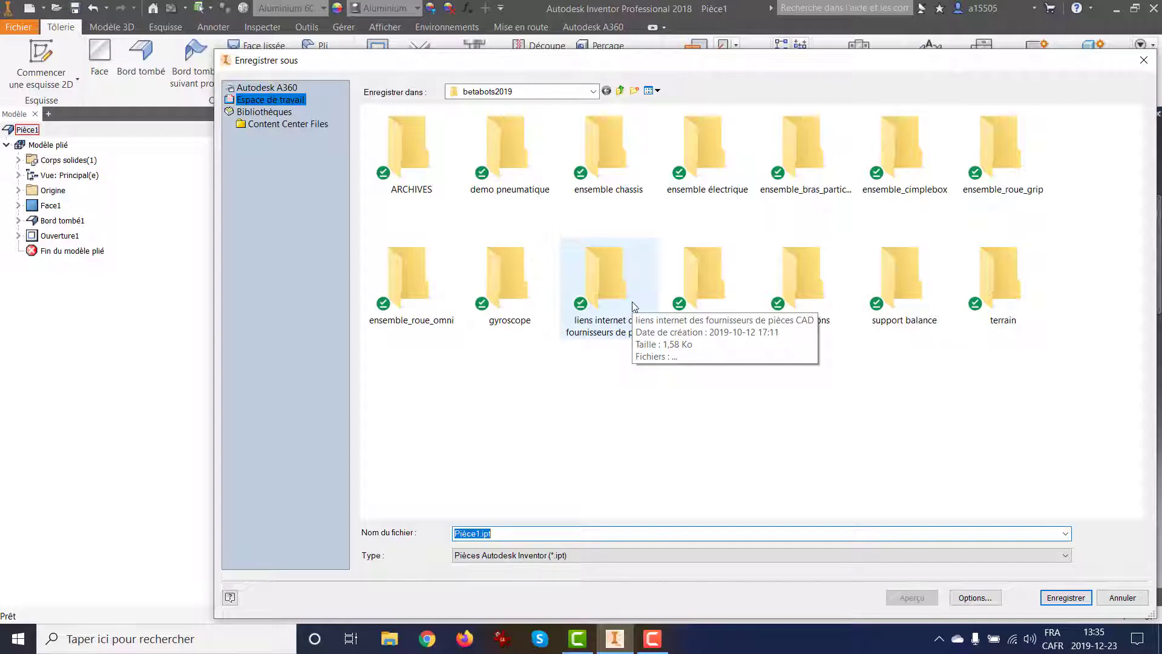
pyautogui.doubleClick(489, 152)
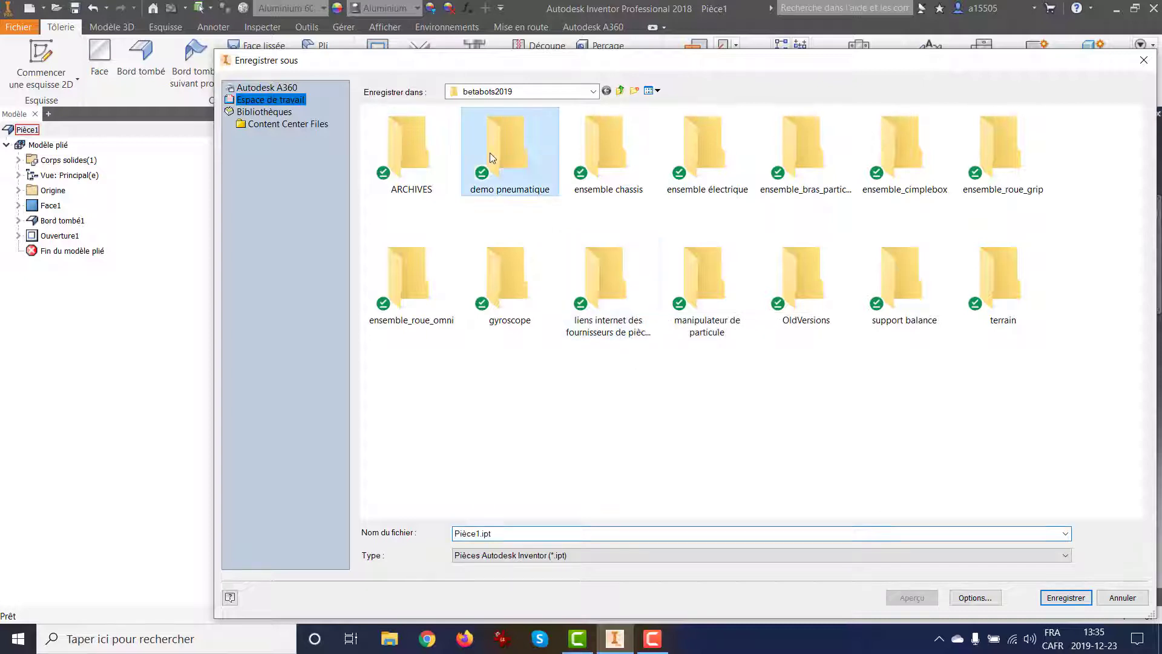
pyautogui.doubleClick(509, 533)
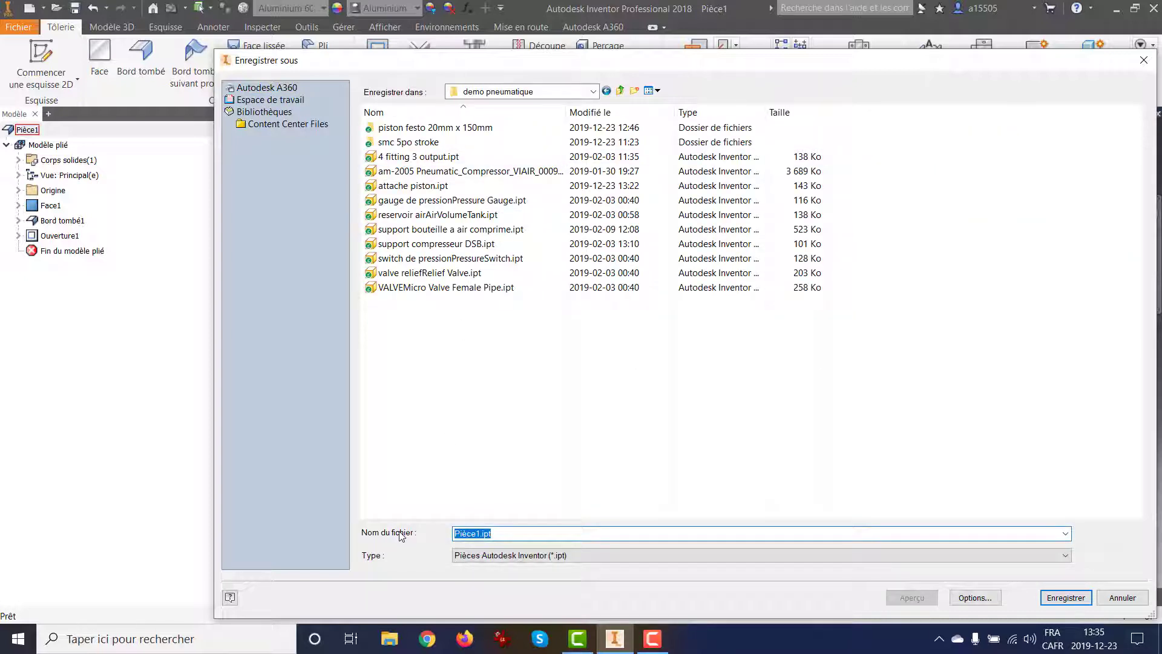
pyautogui.write('supp')
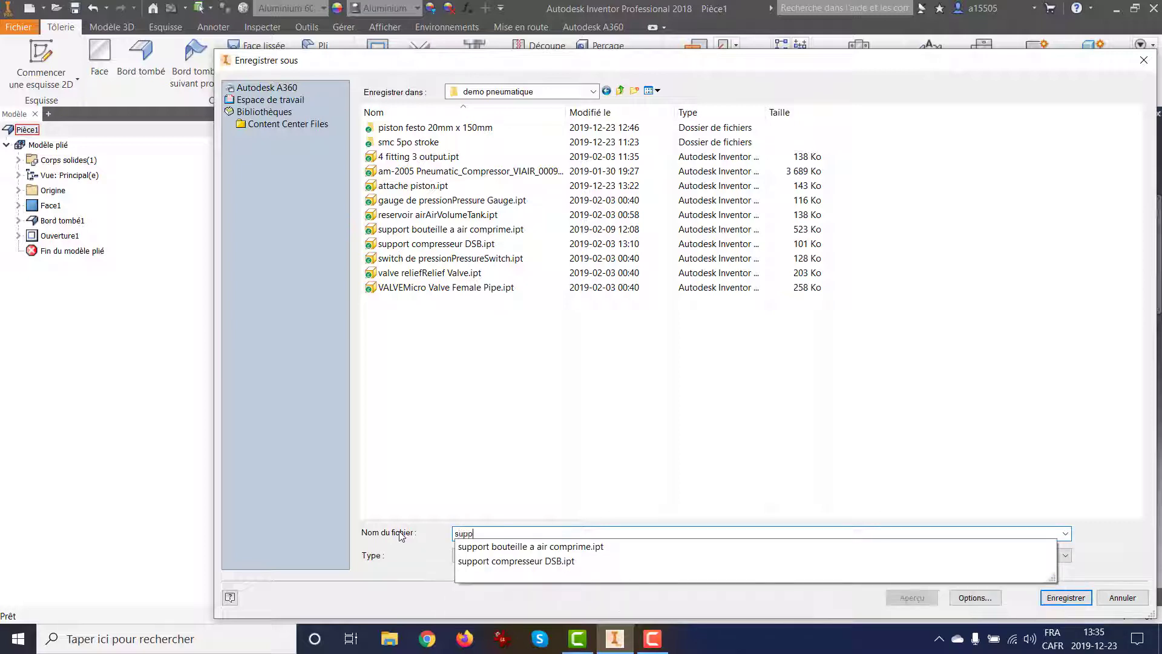
pyautogui.write('ort pisto')
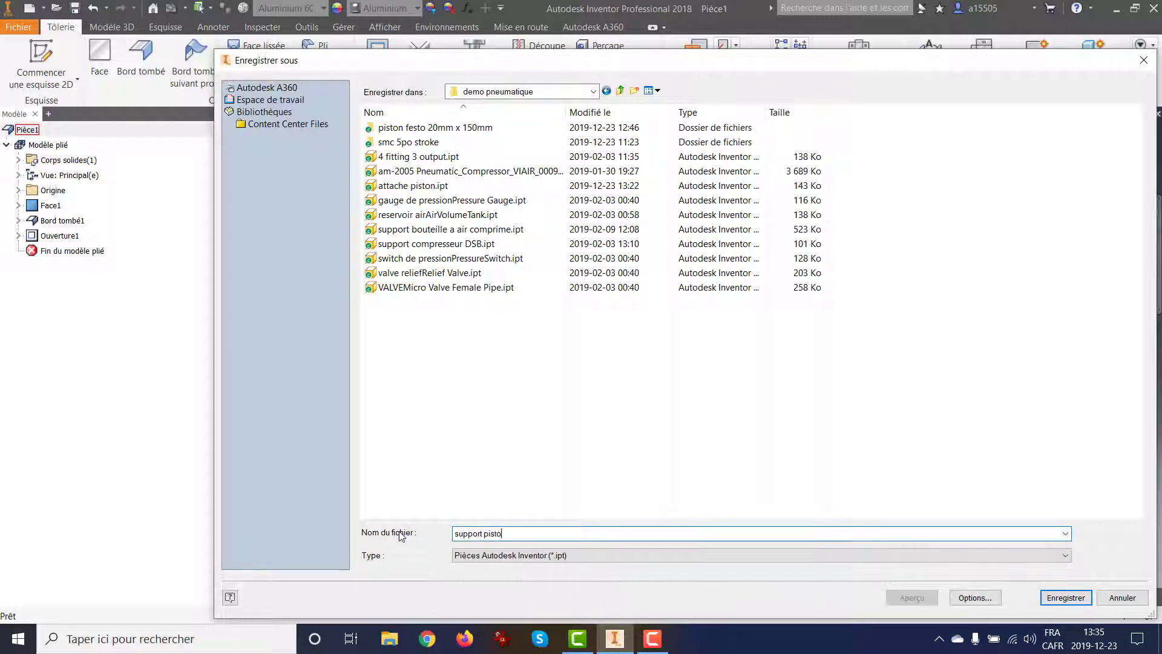
pyautogui.write('n 2020')
pyautogui.press('Return')
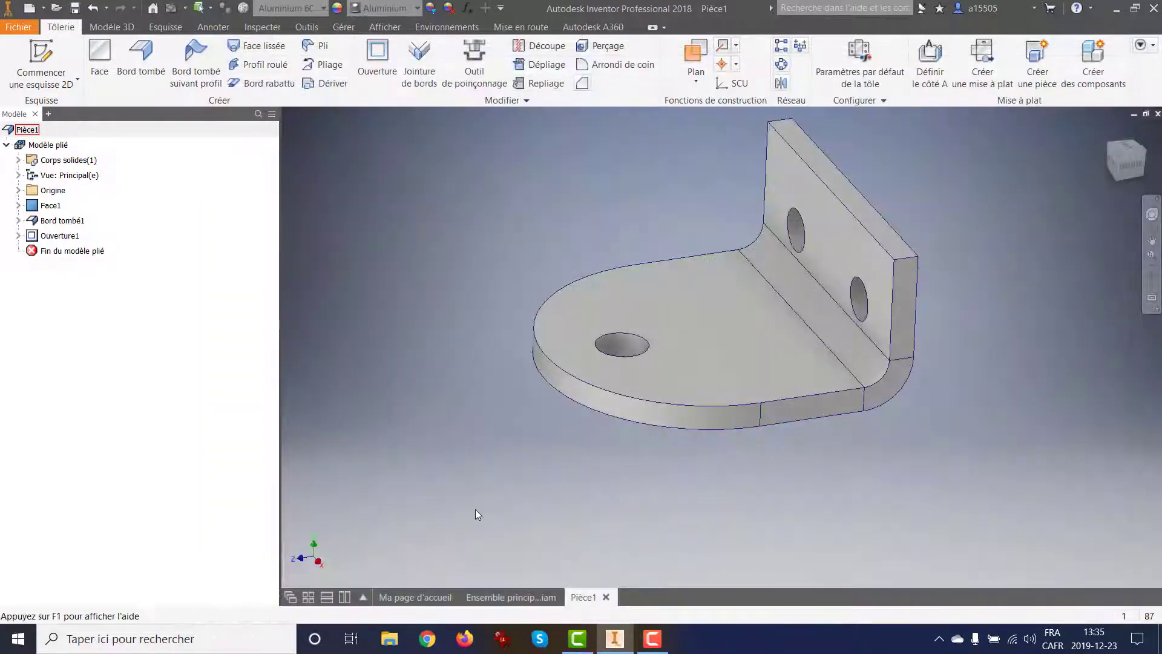
# Close the bracket part and place support piston 2020.ipt into the pneumatic assembly.
pyautogui.click(1157, 114)
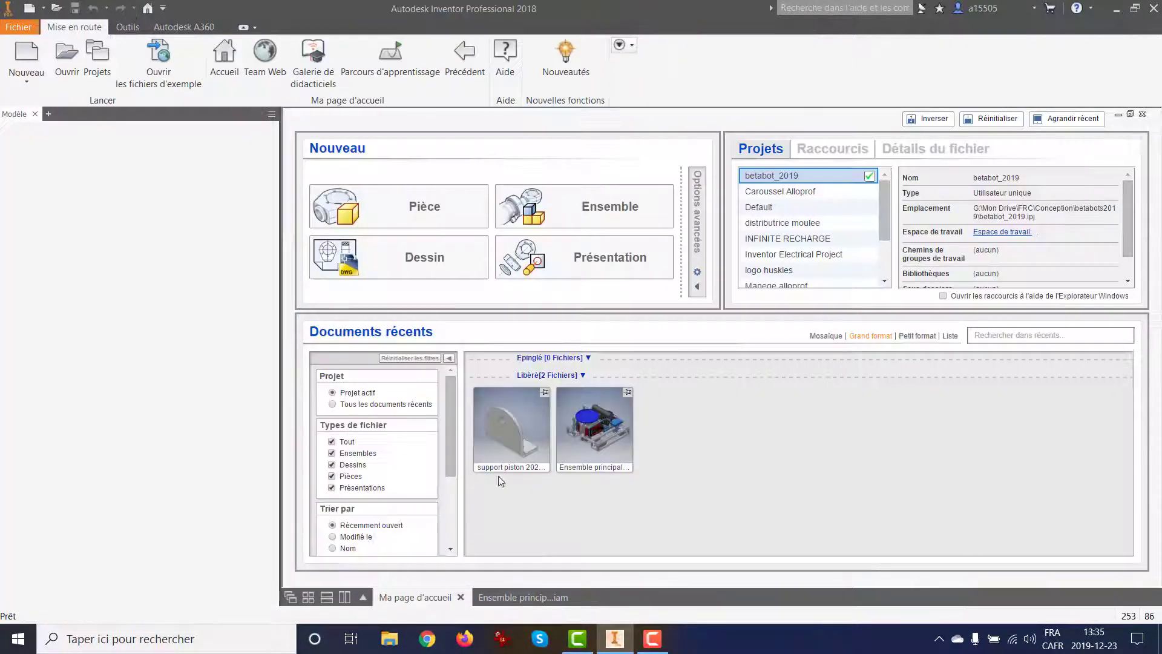
pyautogui.click(565, 449)
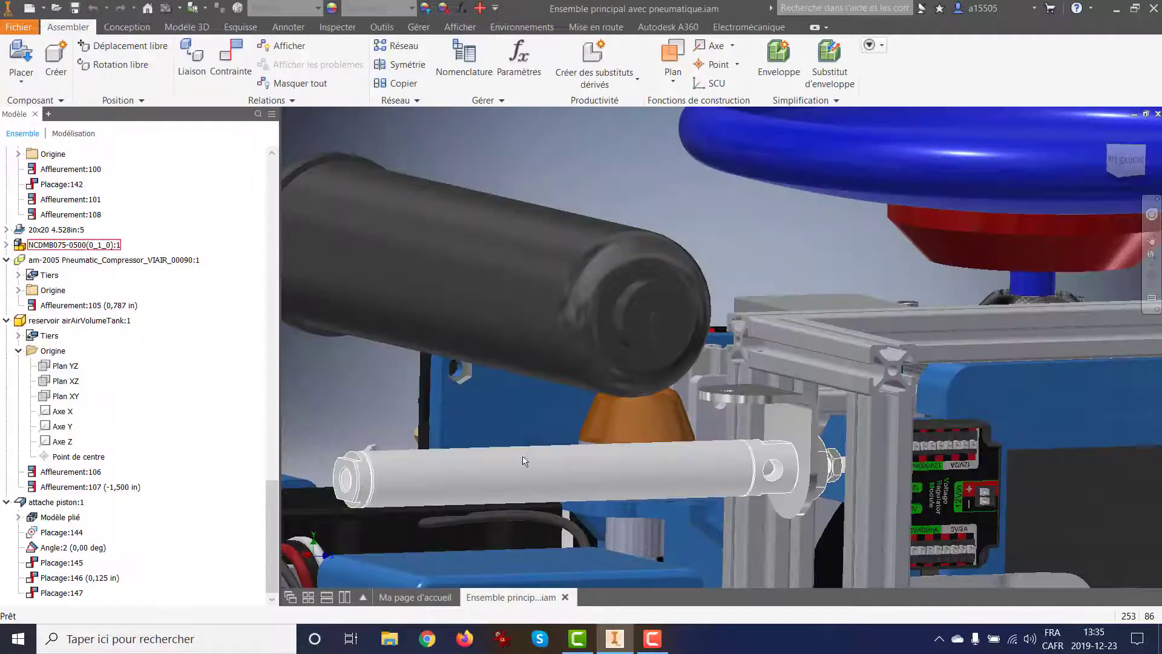
pyautogui.click(29, 62)
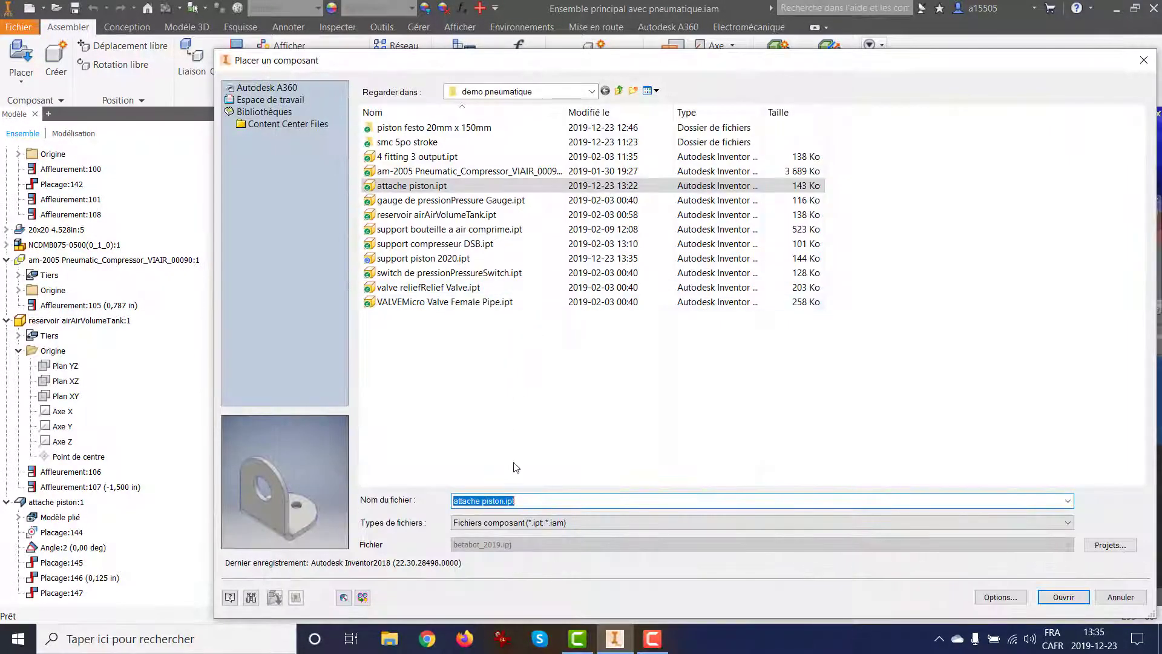
pyautogui.write('s')
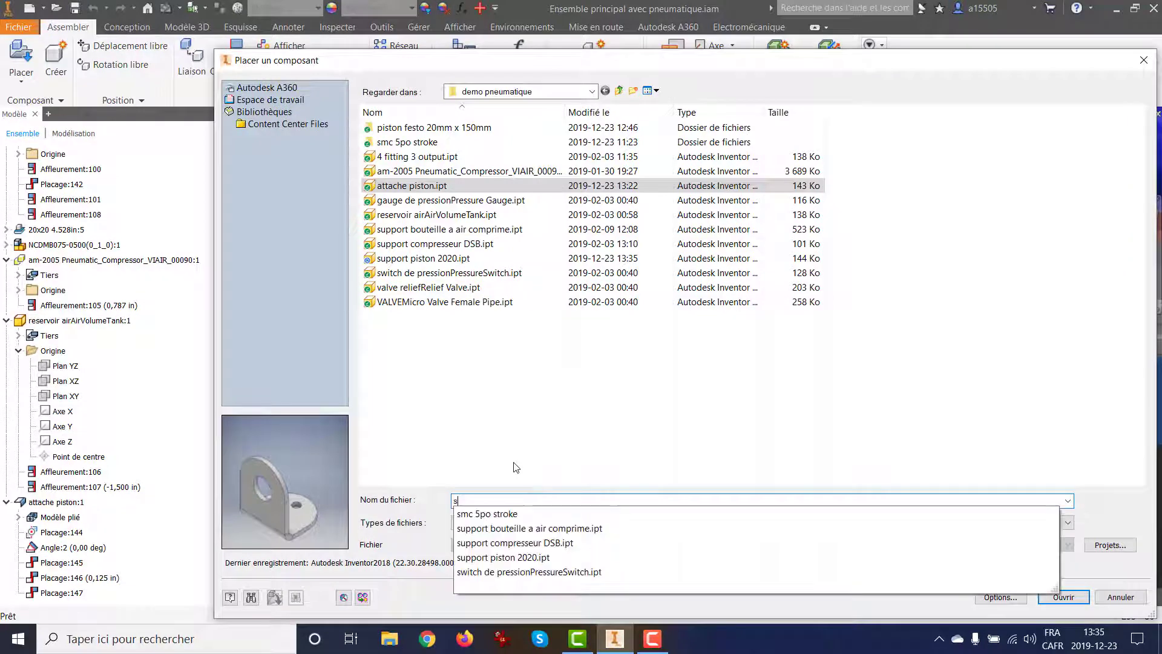
pyautogui.click(545, 557)
pyautogui.click(1047, 598)
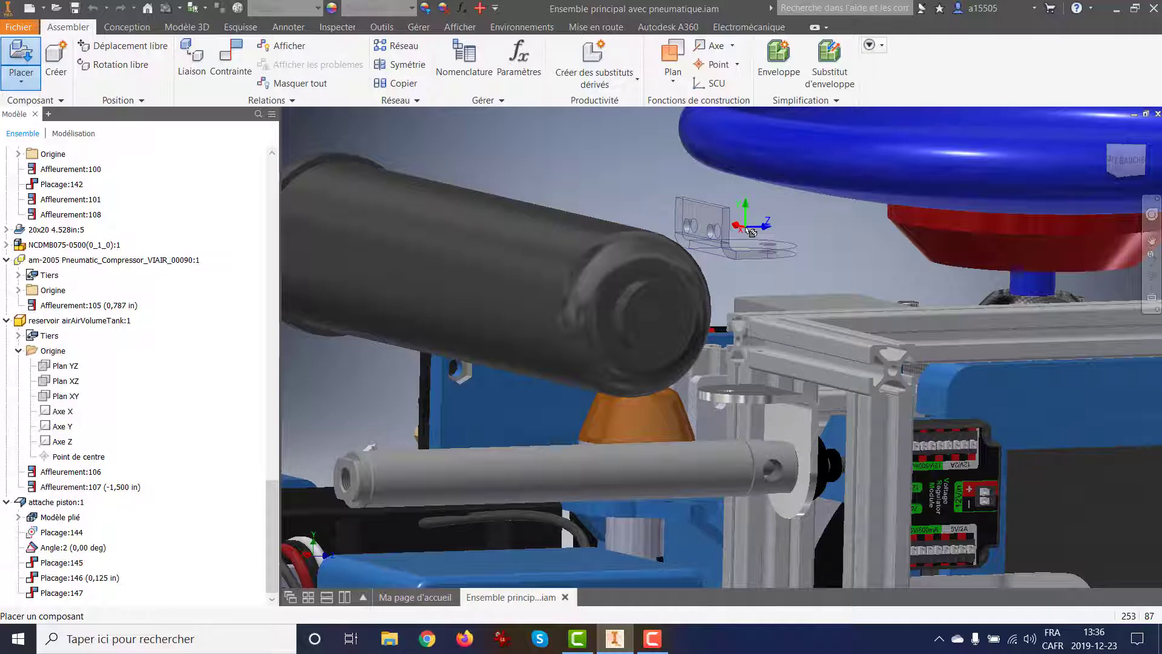
pyautogui.rightClick(735, 192)
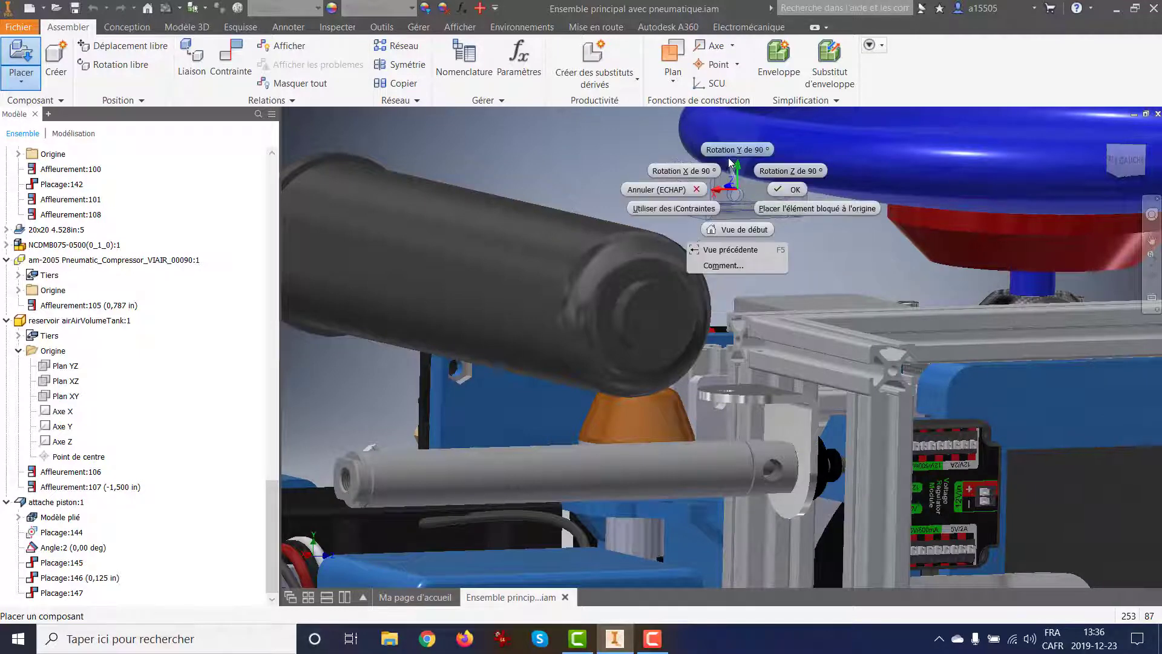
pyautogui.rightClick(618, 186)
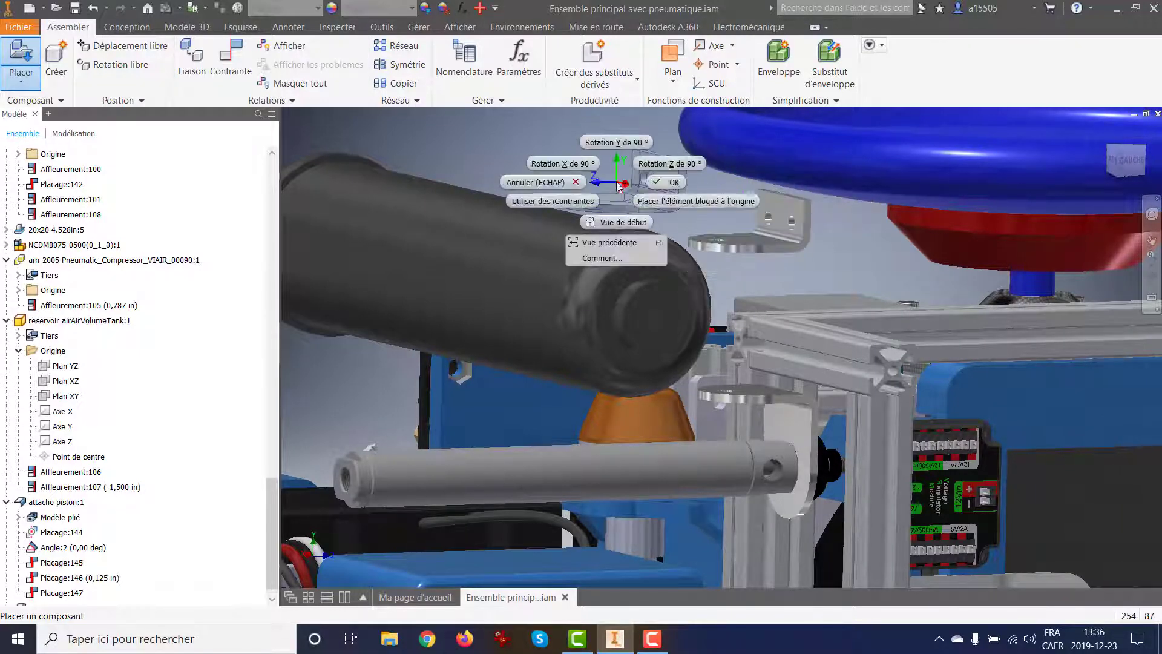
pyautogui.click(662, 184)
# Start a constraint by picking the bracket's hole axis and the matching piston attachment hole.
pyautogui.press('c')
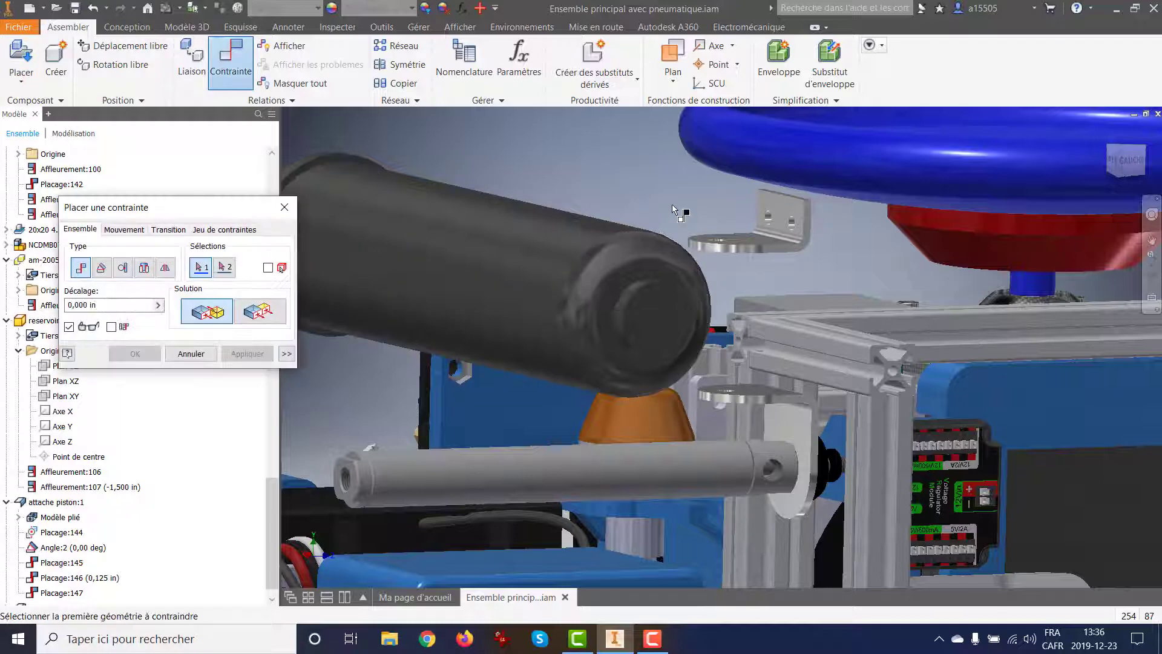
pyautogui.keyDown('shift'); pyautogui.moveTo(671, 183); pyautogui.dragTo(691, 230, button='middle'); pyautogui.keyUp('shift')
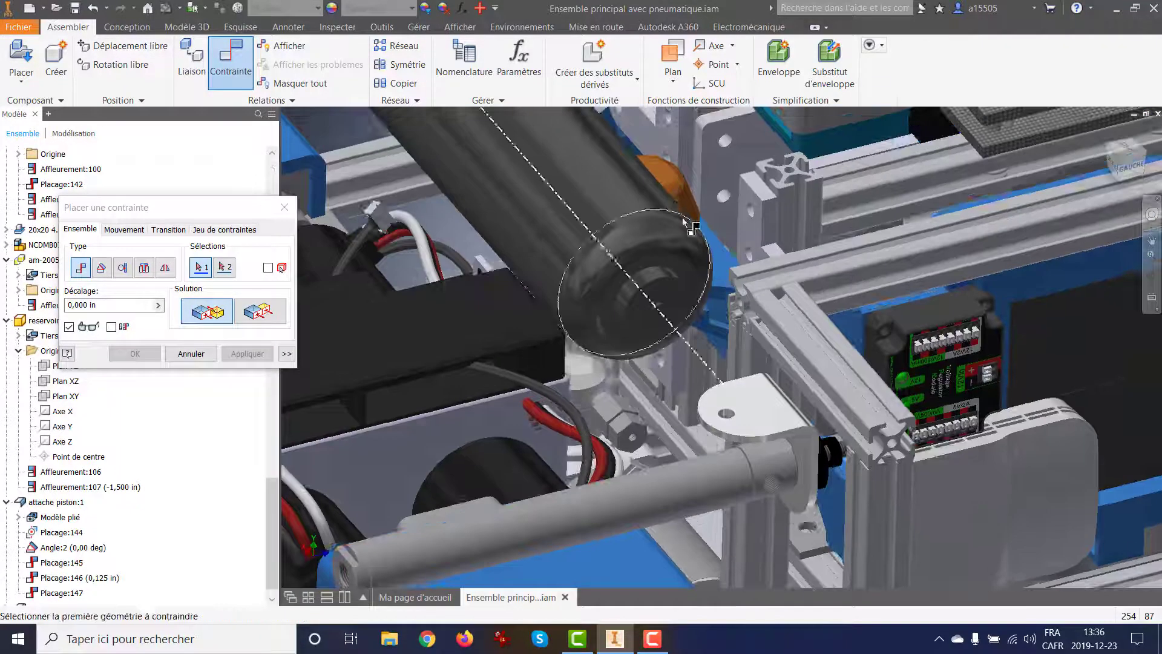
pyautogui.scroll(5, 682, 401)
pyautogui.click(661, 373)
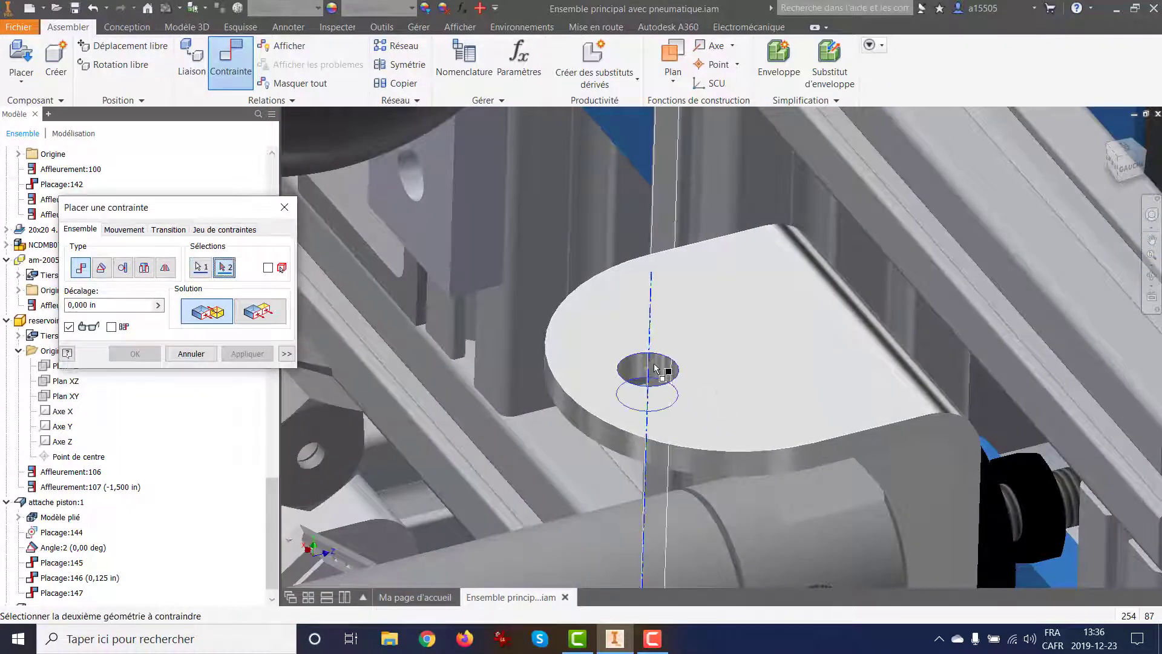
pyautogui.scroll(-6, 660, 370)
pyautogui.scroll(-4, 659, 370)
pyautogui.scroll(7, 670, 318)
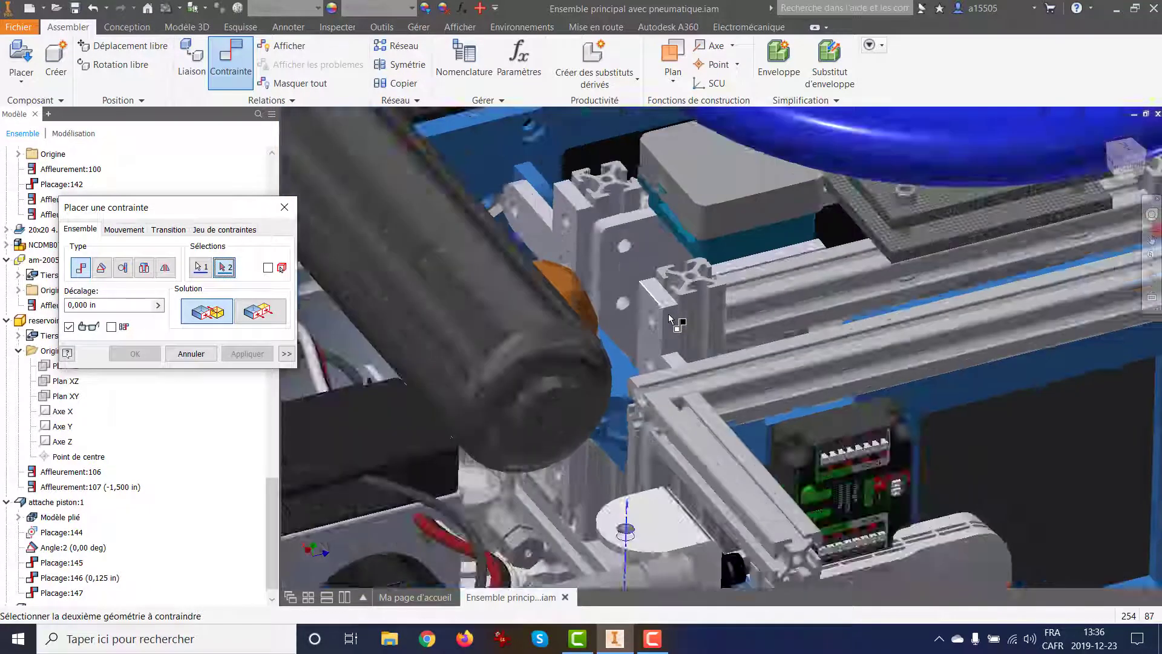
pyautogui.scroll(-5, 673, 404)
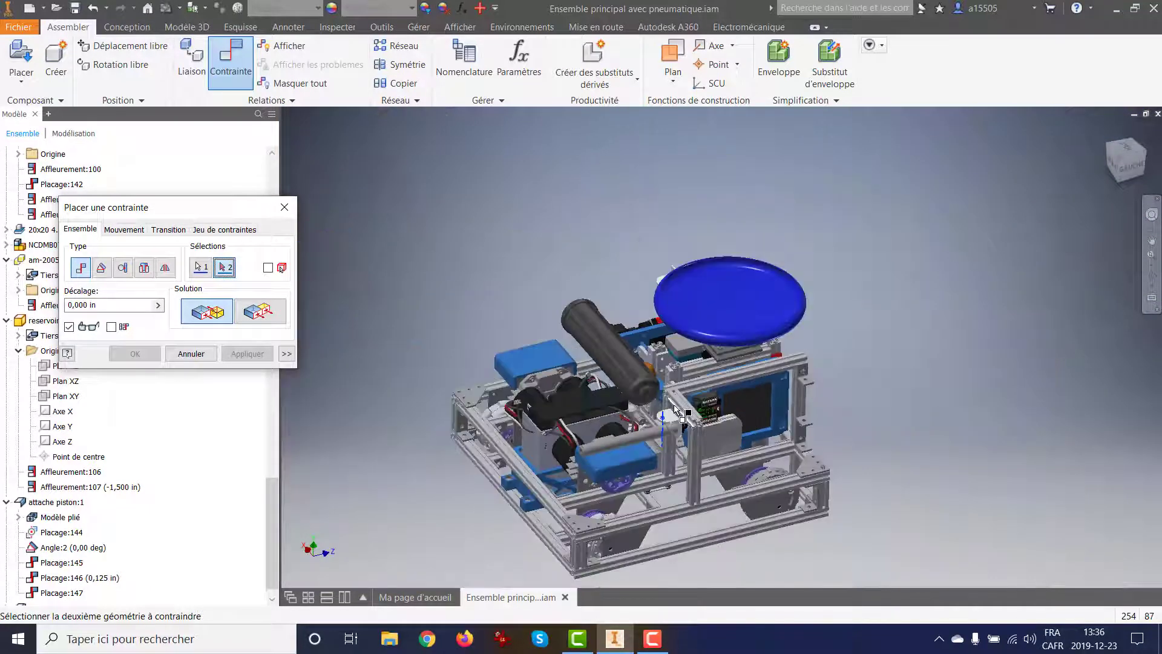
pyautogui.keyDown('shift'); pyautogui.moveTo(652, 330); pyautogui.dragTo(702, 400, button='middle'); pyautogui.keyUp('shift')
pyautogui.scroll(7, 651, 233)
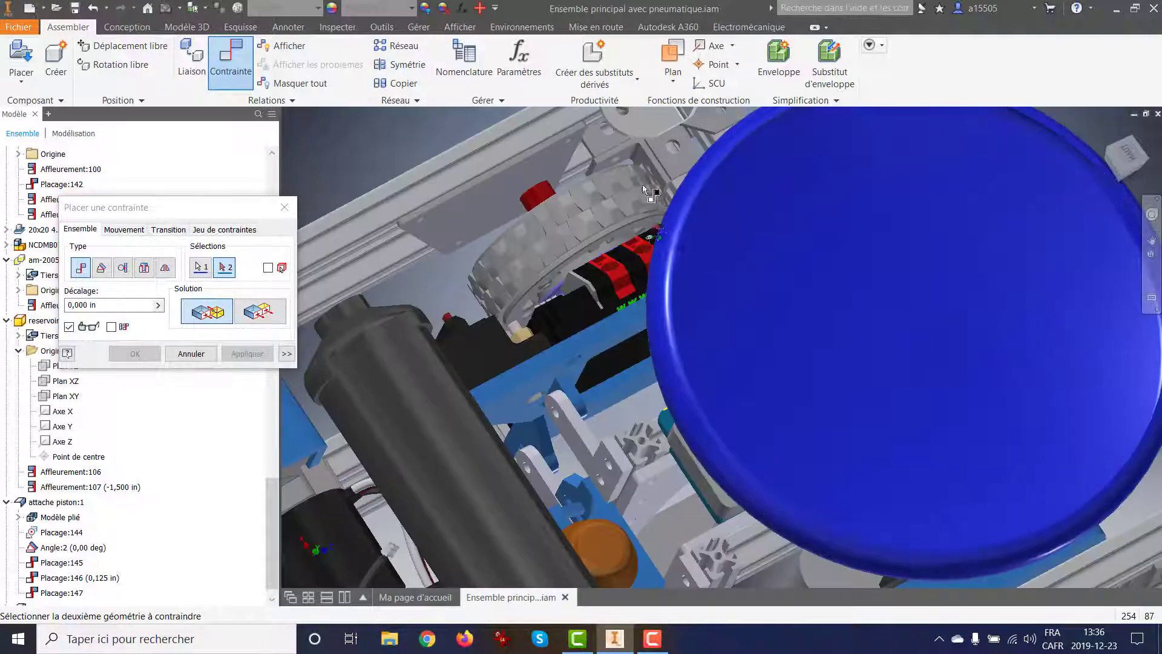
pyautogui.moveTo(650, 212); pyautogui.dragTo(616, 391, button='middle')
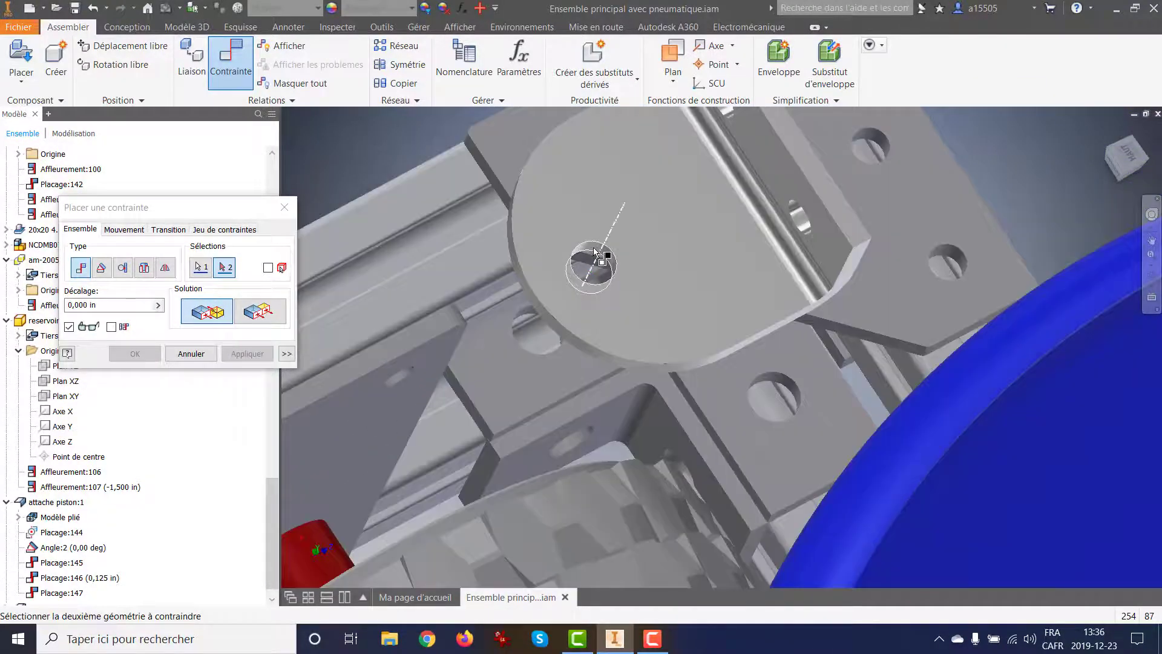
pyautogui.click(592, 257)
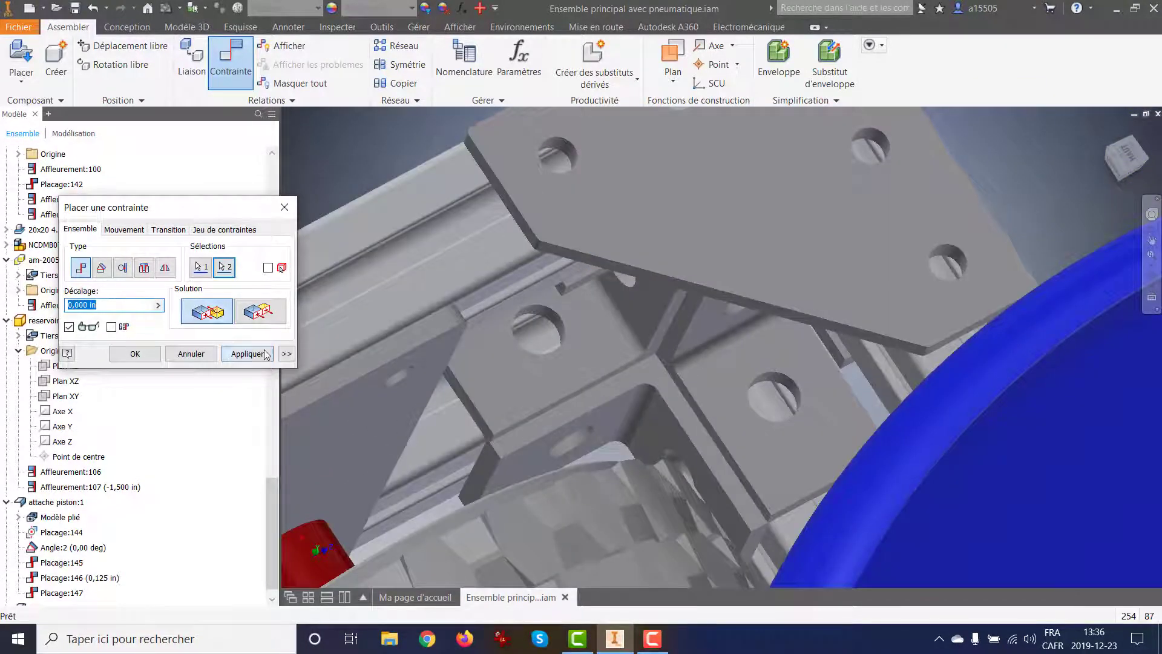
# Apply the hole-alignment constraint and close the constraint dialog.
pyautogui.click(265, 354)
pyautogui.scroll(-6, 442, 353)
pyautogui.keyDown('shift'); pyautogui.moveTo(535, 418); pyautogui.dragTo(514, 437, button='middle'); pyautogui.keyUp('shift')
pyautogui.scroll(-5, 526, 402)
pyautogui.scroll(8, 520, 462)
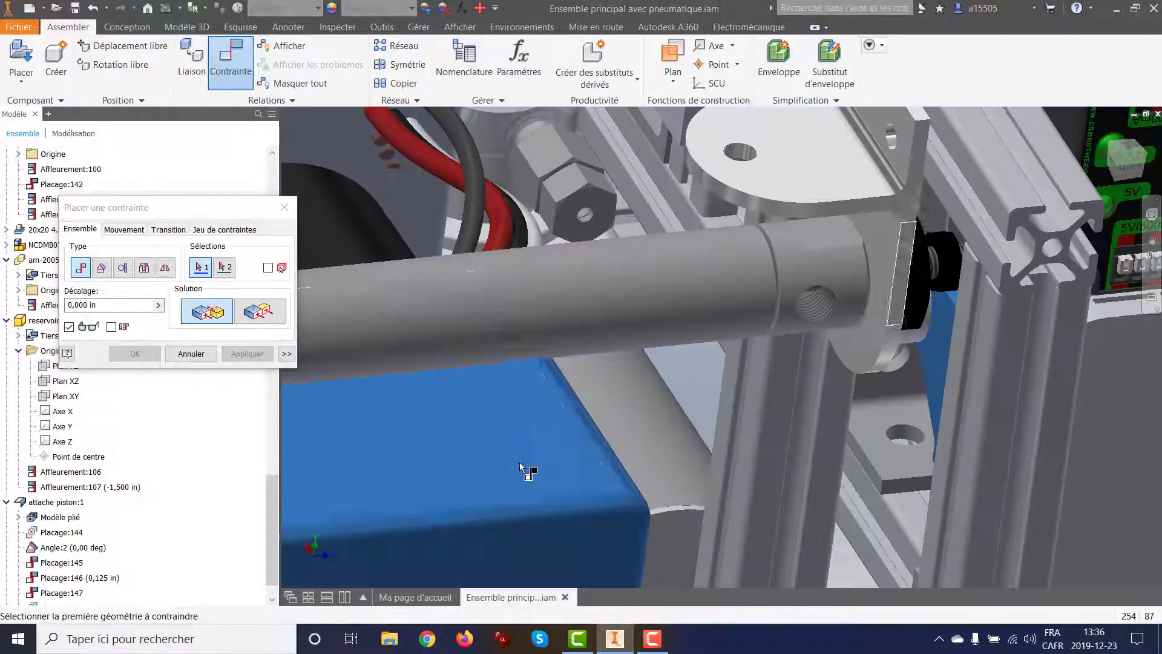
pyautogui.scroll(-3, 662, 449)
pyautogui.scroll(1, 660, 444)
pyautogui.scroll(-8, 661, 444)
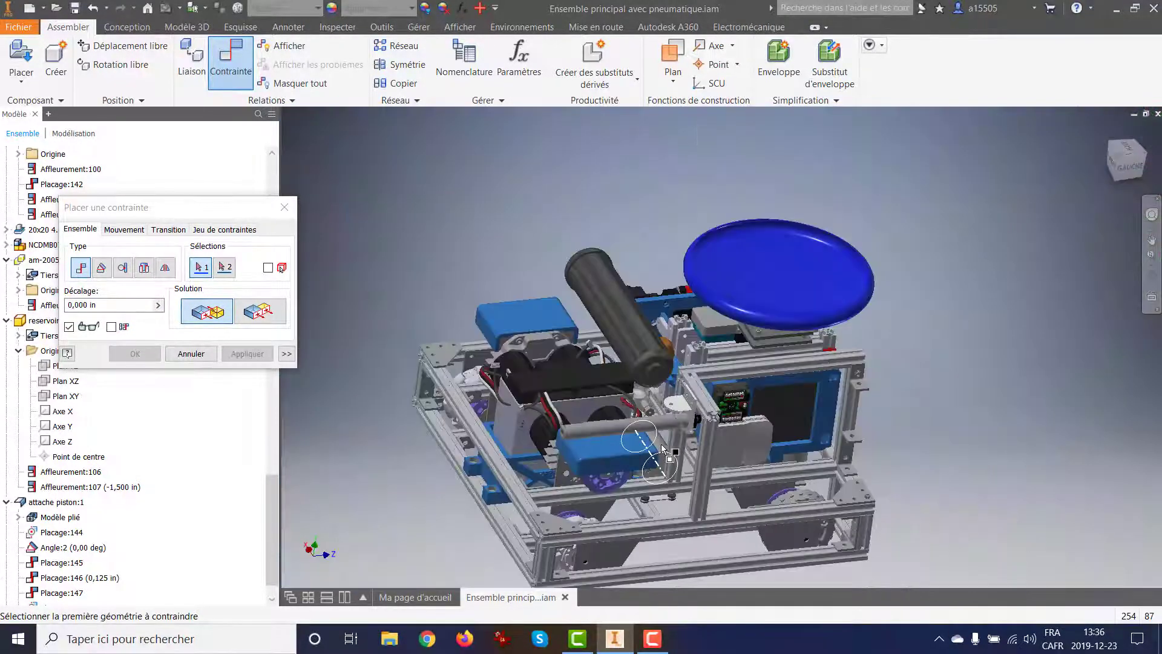
pyautogui.keyDown('shift'); pyautogui.moveTo(661, 444); pyautogui.dragTo(854, 370, button='middle'); pyautogui.keyUp('shift')
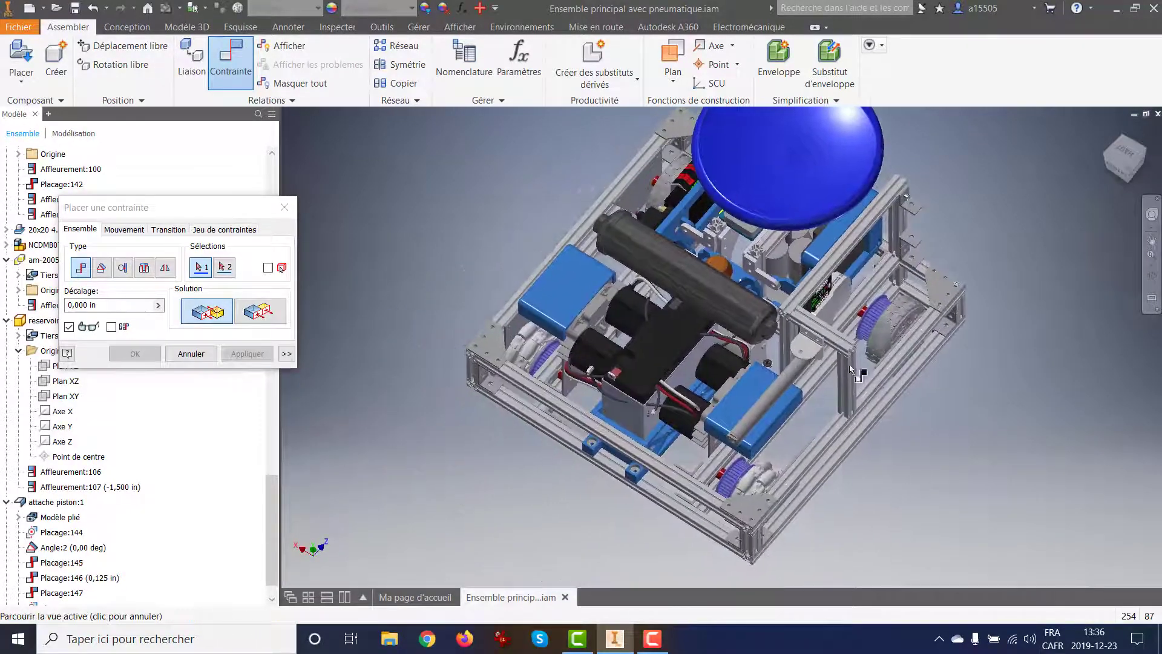
pyautogui.click(191, 354)
pyautogui.scroll(-1, 109, 492)
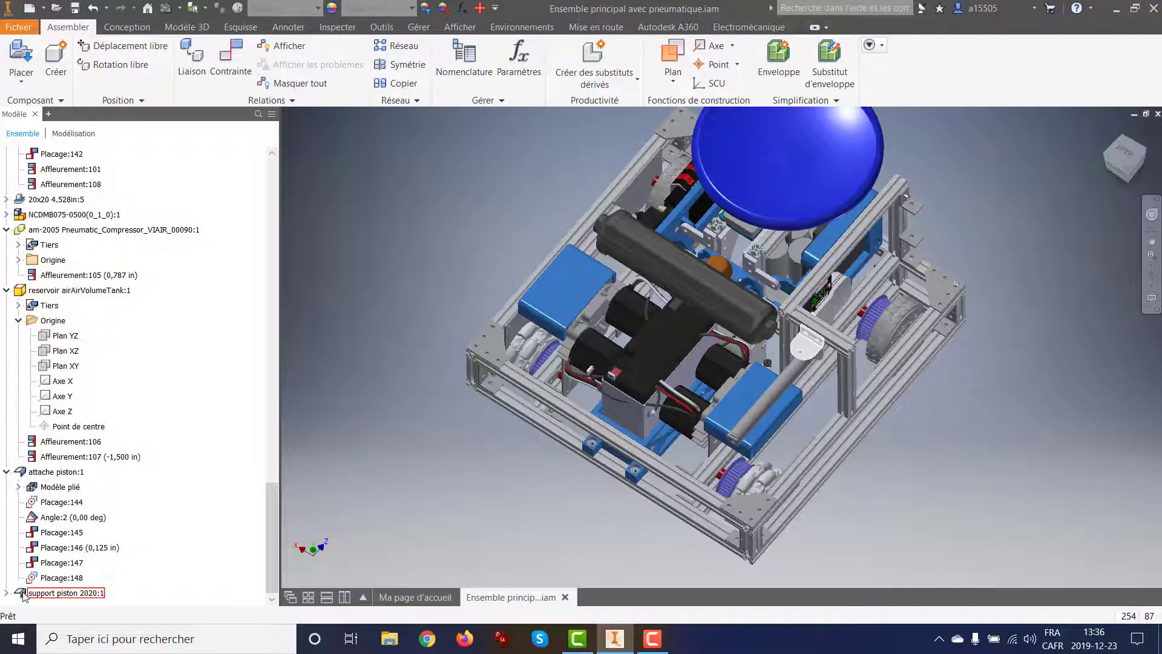
# Drag the bracket to test how it moves under the hole constraint.
pyautogui.keyDown('shift'); pyautogui.moveTo(616, 513); pyautogui.dragTo(403, 572, button='middle'); pyautogui.keyUp('shift')
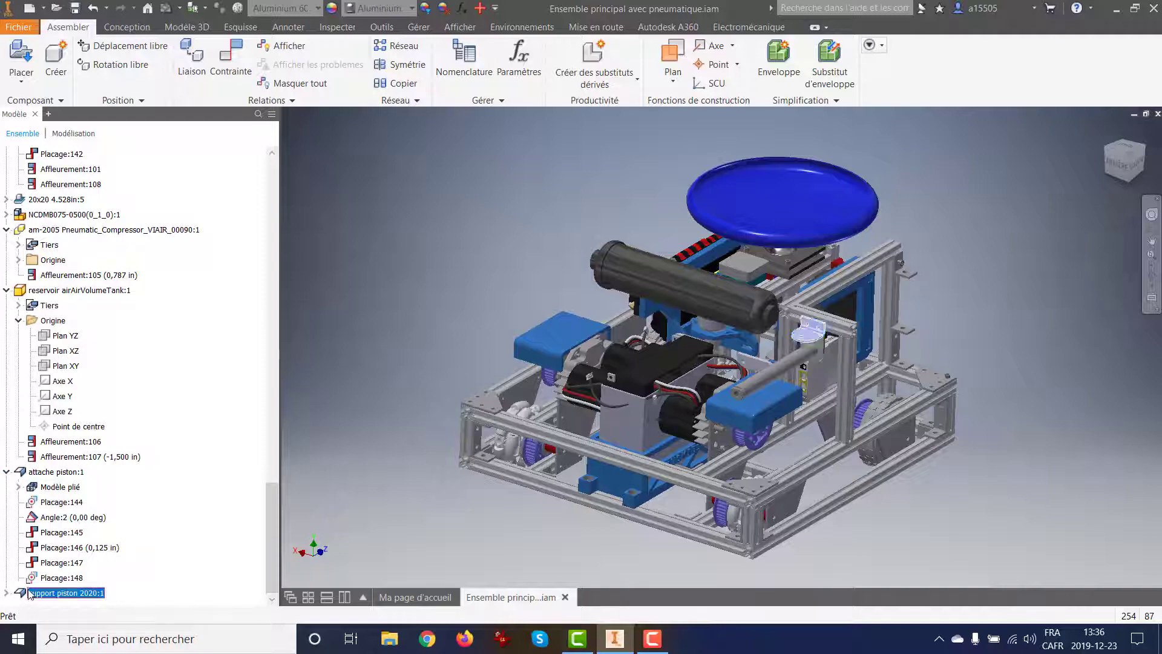
pyautogui.scroll(5, 808, 314)
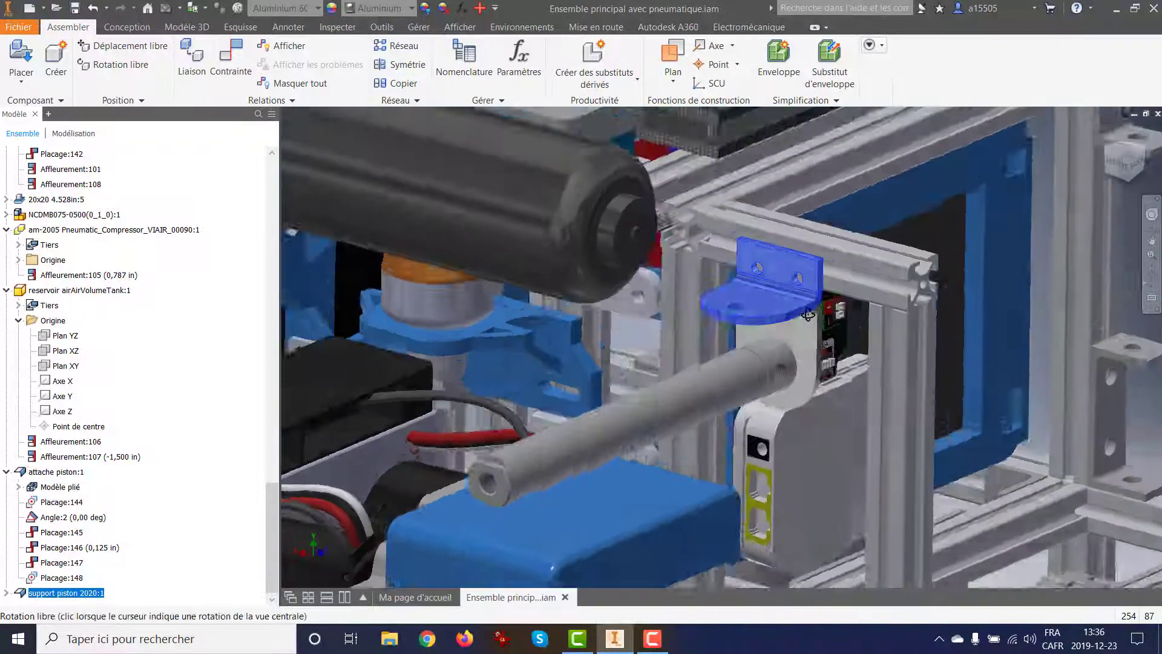
pyautogui.keyDown('shift'); pyautogui.moveTo(808, 314); pyautogui.dragTo(788, 311, button='middle'); pyautogui.keyUp('shift')
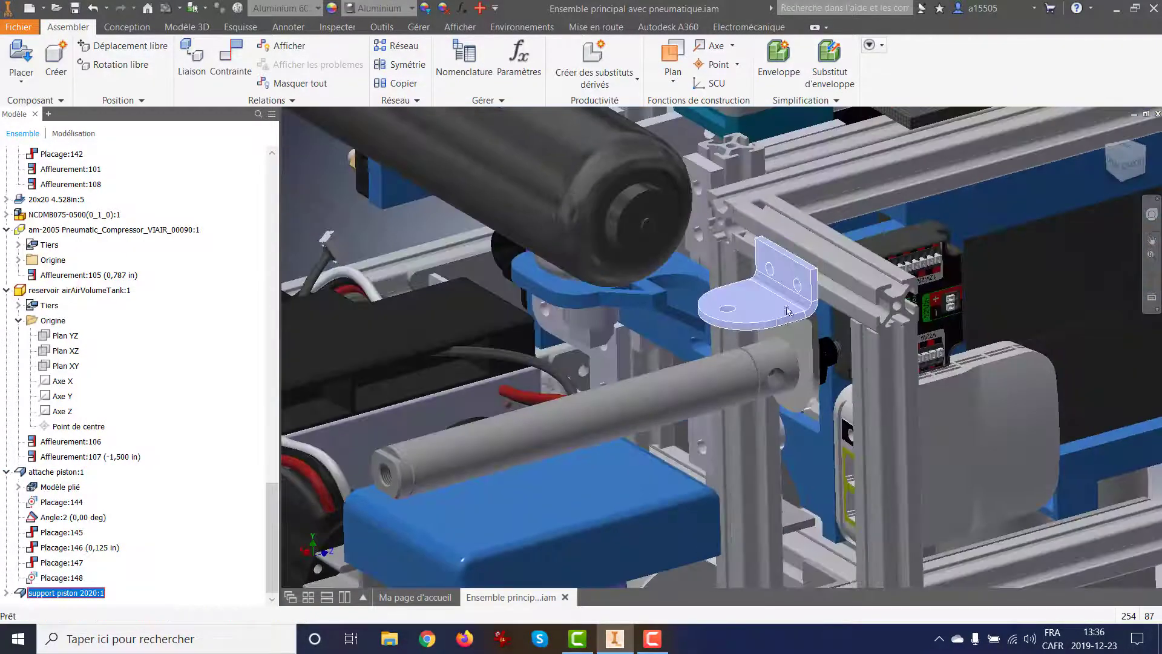
pyautogui.moveTo(793, 289)
pyautogui.mouseDown()
pyautogui.moveTo(750, 284)
pyautogui.moveTo(795, 272)
pyautogui.mouseUp()
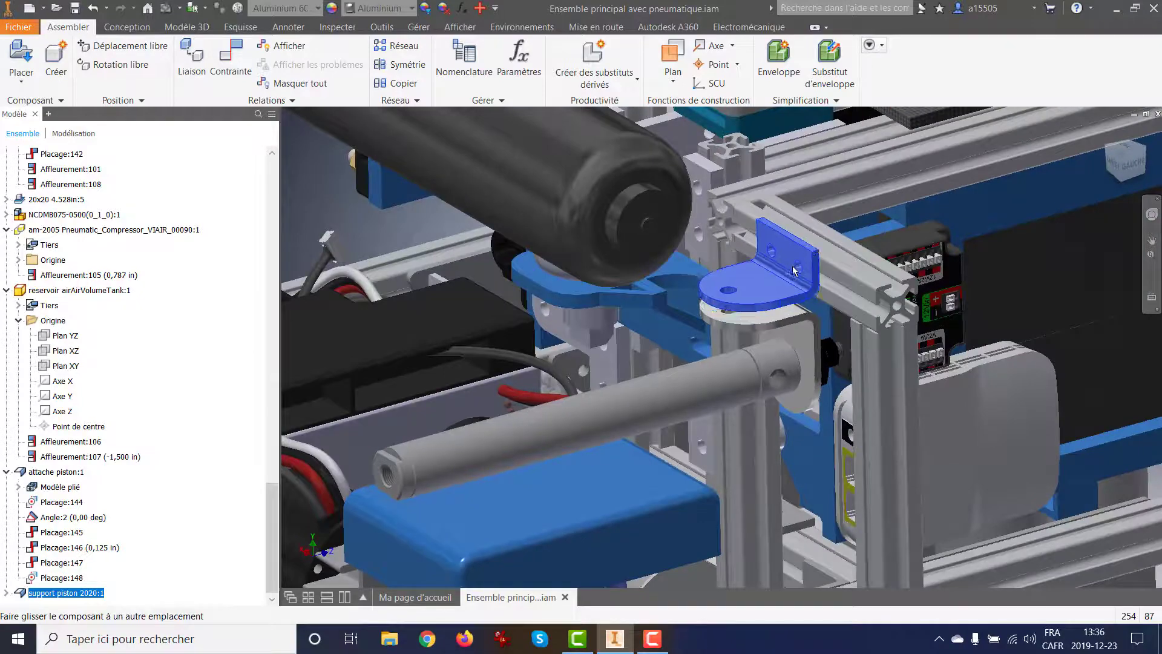
pyautogui.keyDown('shift'); pyautogui.moveTo(793, 271); pyautogui.dragTo(785, 321, button='middle'); pyautogui.keyUp('shift')
pyautogui.scroll(-3, 785, 323)
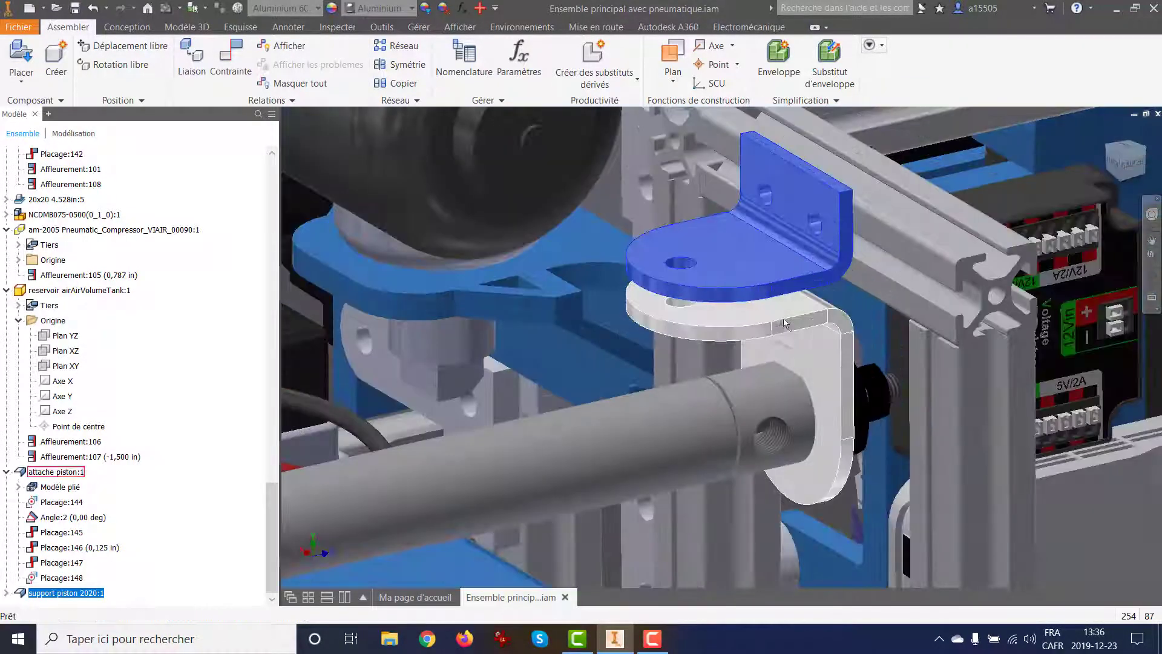
# Constrain the bracket's face flush against the frame rail face.
pyautogui.click(216, 70)
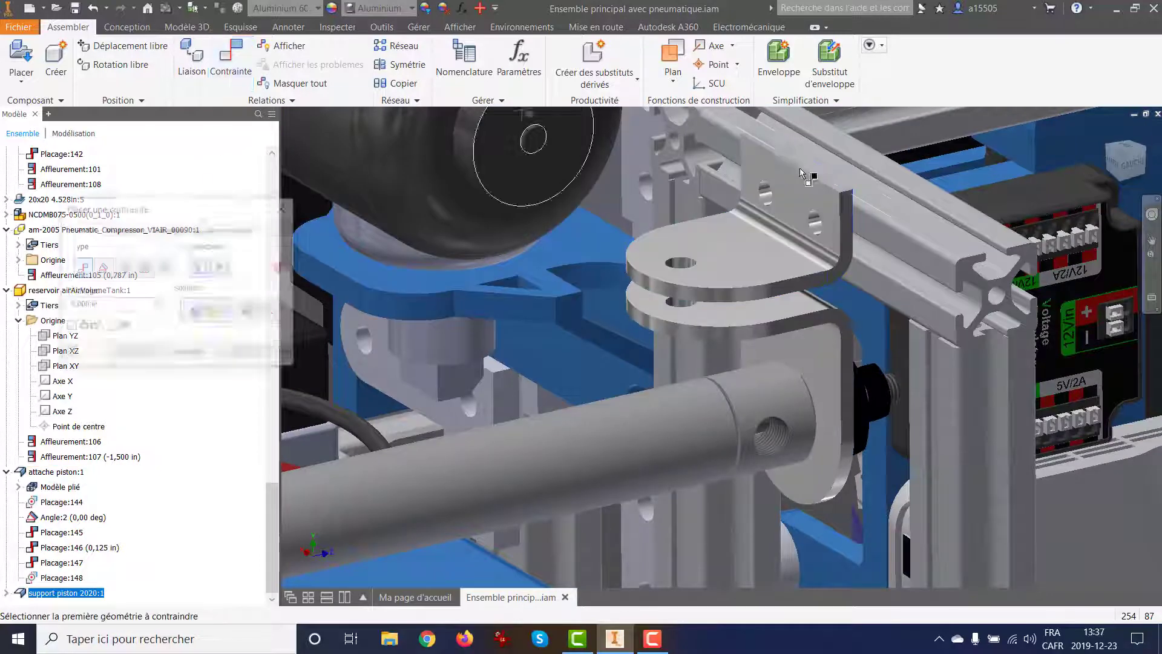
pyautogui.scroll(3, 837, 186)
pyautogui.click(837, 186)
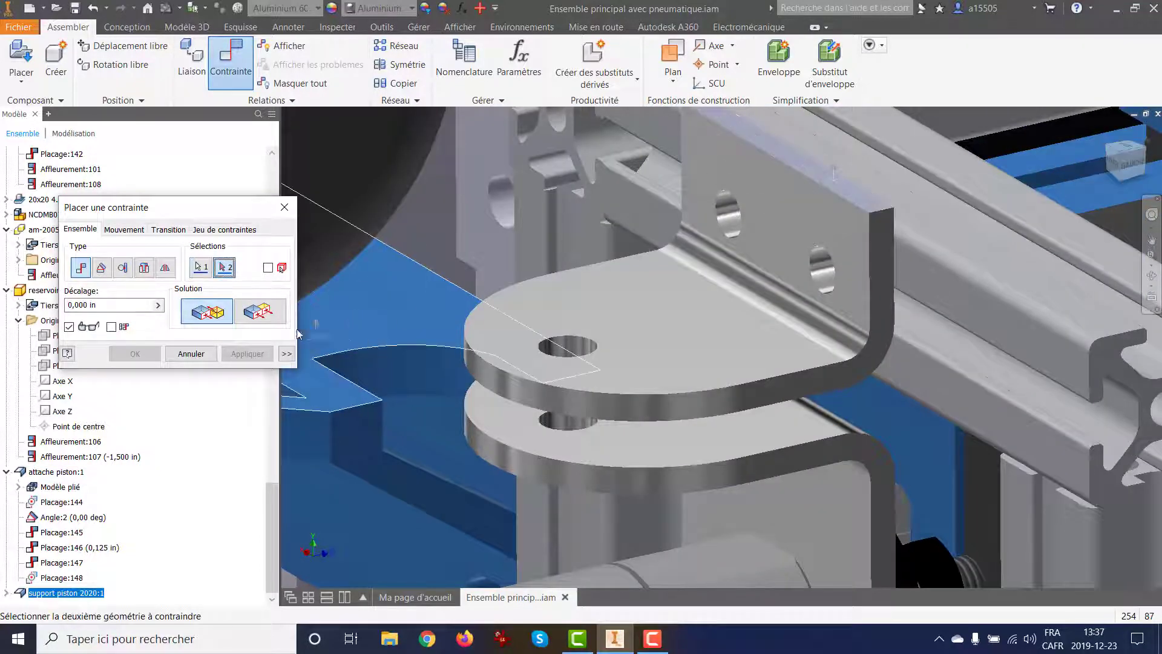
pyautogui.click(934, 225)
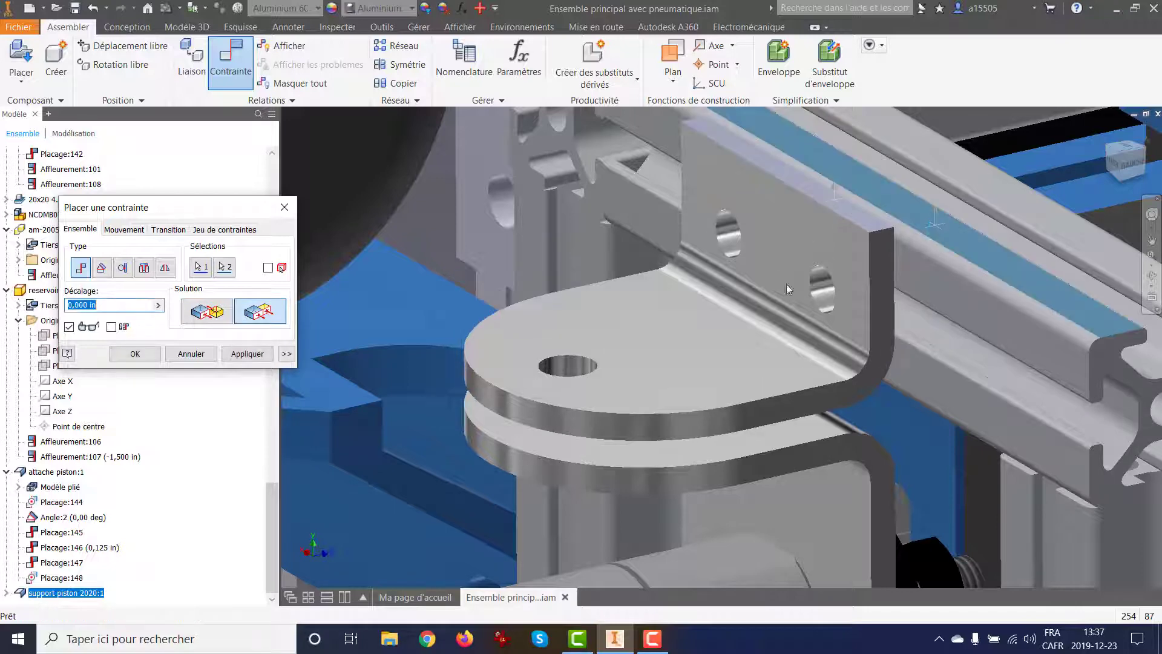
pyautogui.click(246, 354)
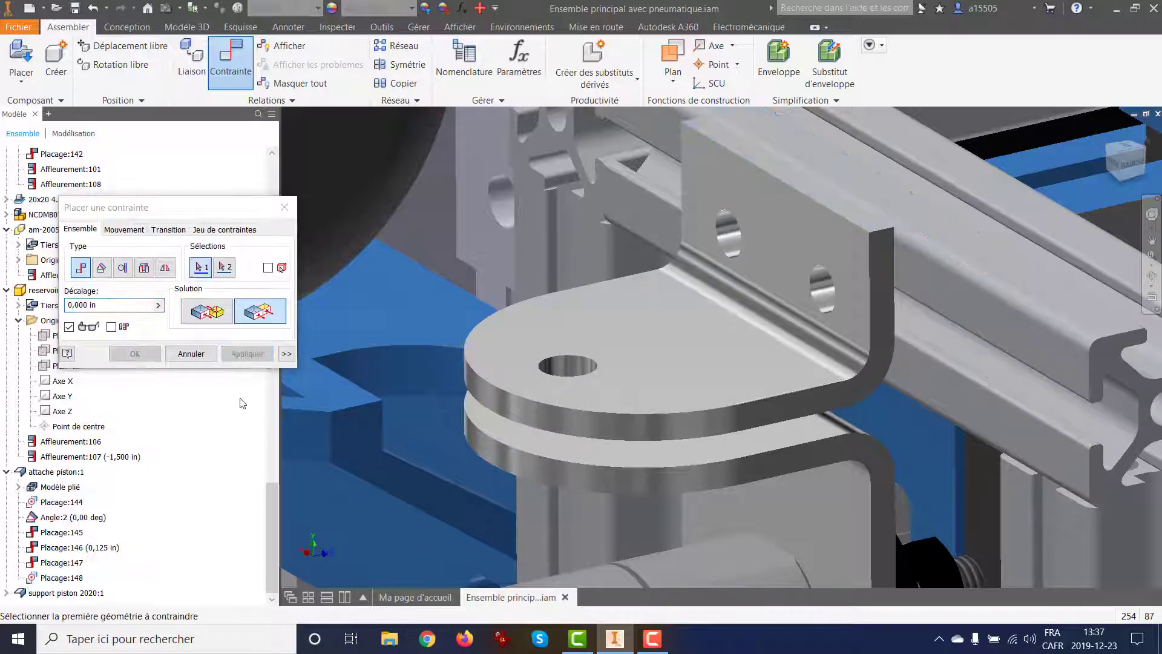
pyautogui.click(191, 354)
# Edit the bracket in place and open Bord tombé1 under Modèle plié.
pyautogui.keyDown('shift'); pyautogui.moveTo(724, 452); pyautogui.dragTo(702, 440, button='middle'); pyautogui.keyUp('shift')
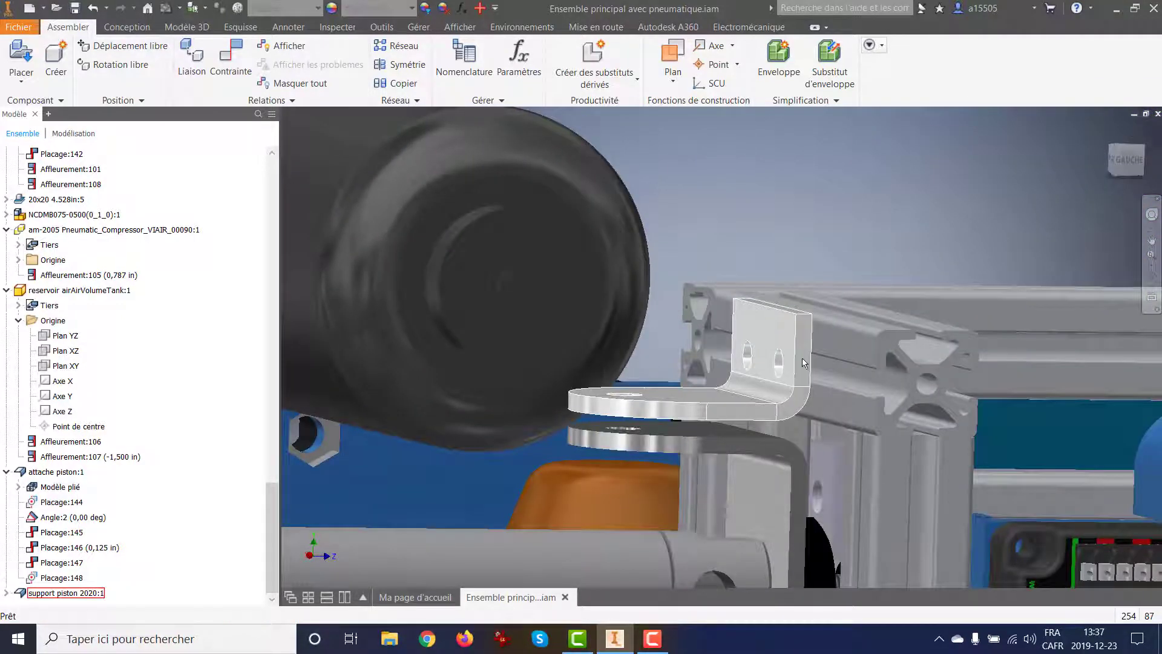
pyautogui.doubleClick(708, 415)
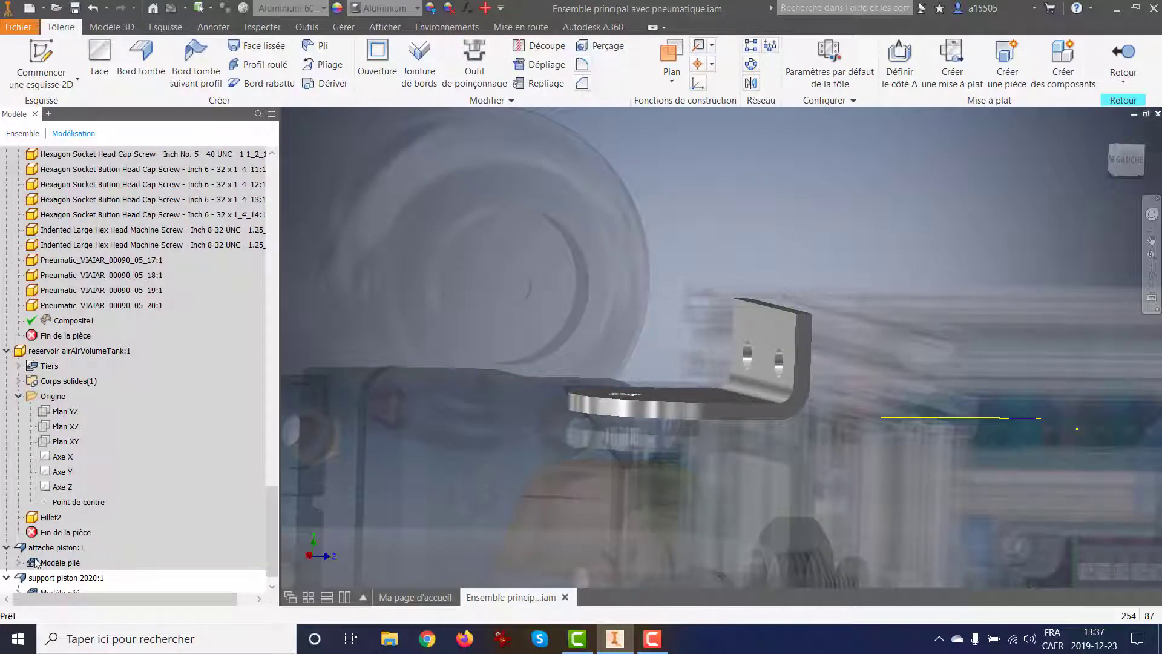
pyautogui.scroll(-1, 19, 567)
pyautogui.click(19, 577)
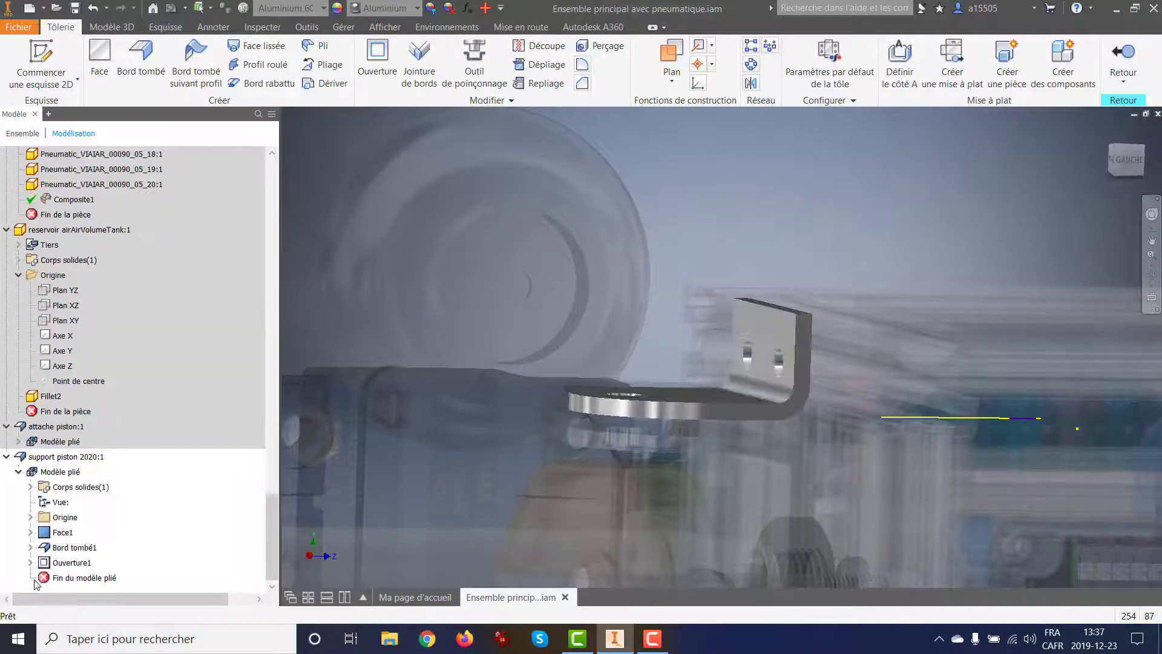
pyautogui.doubleClick(51, 548)
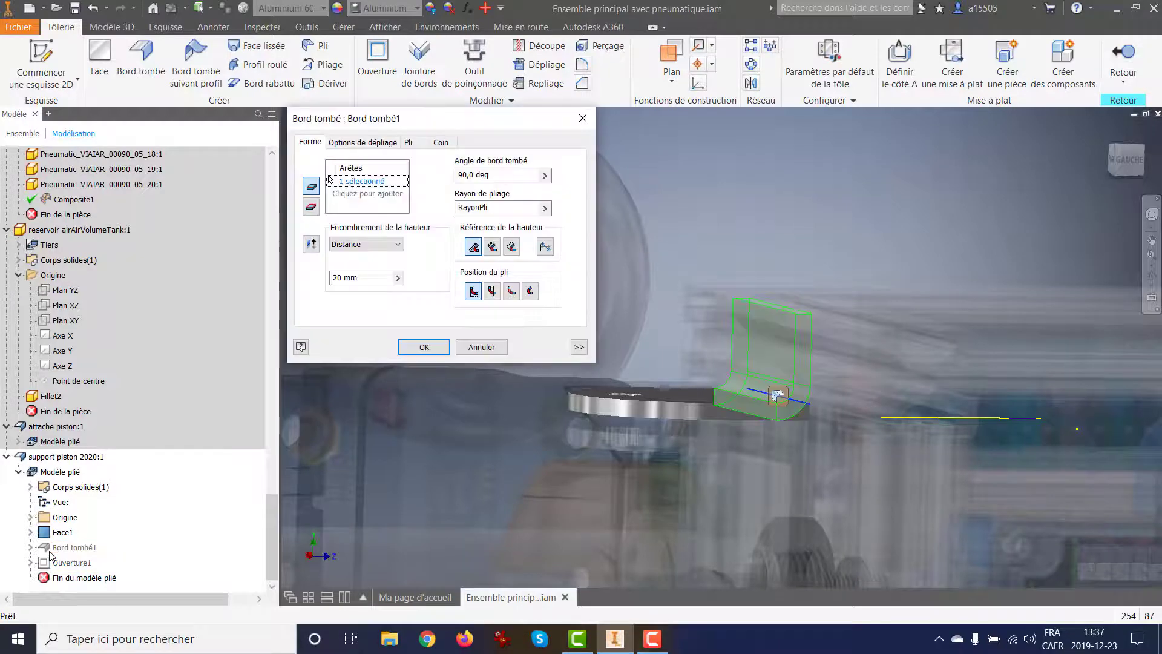